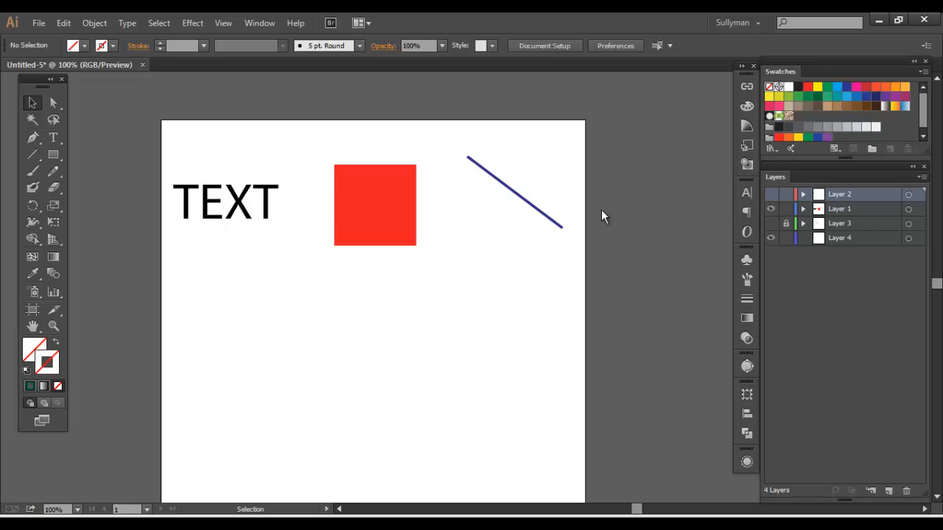
Select the black text, red square and blue line in turn to examine each object's fill and stroke settings
click(230, 198)
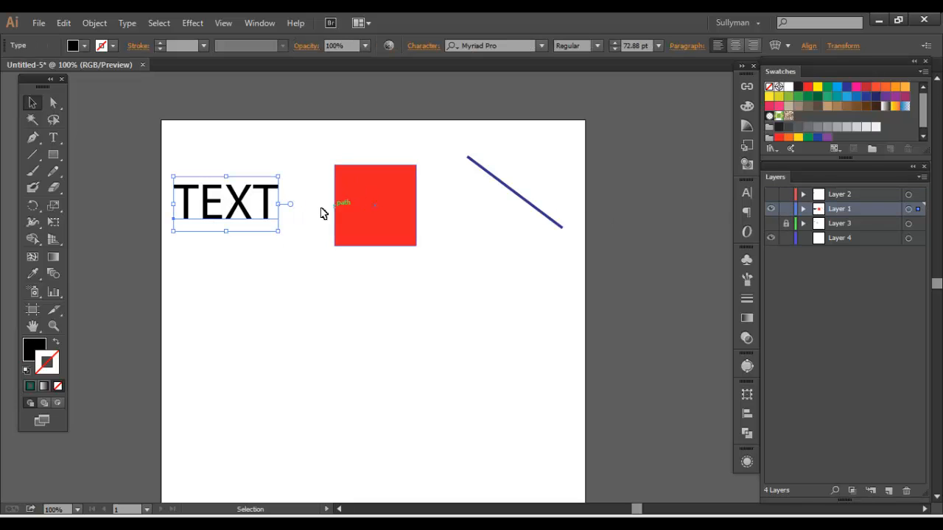
click(351, 204)
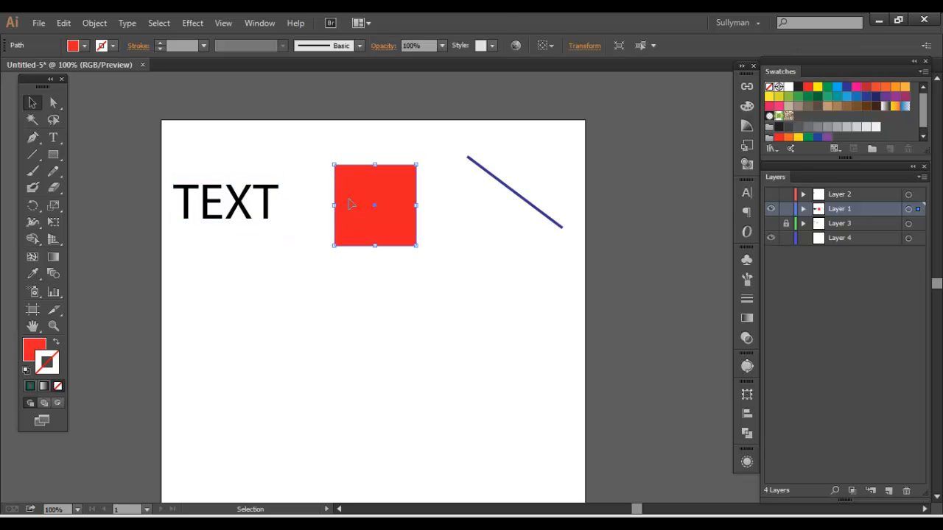
click(494, 179)
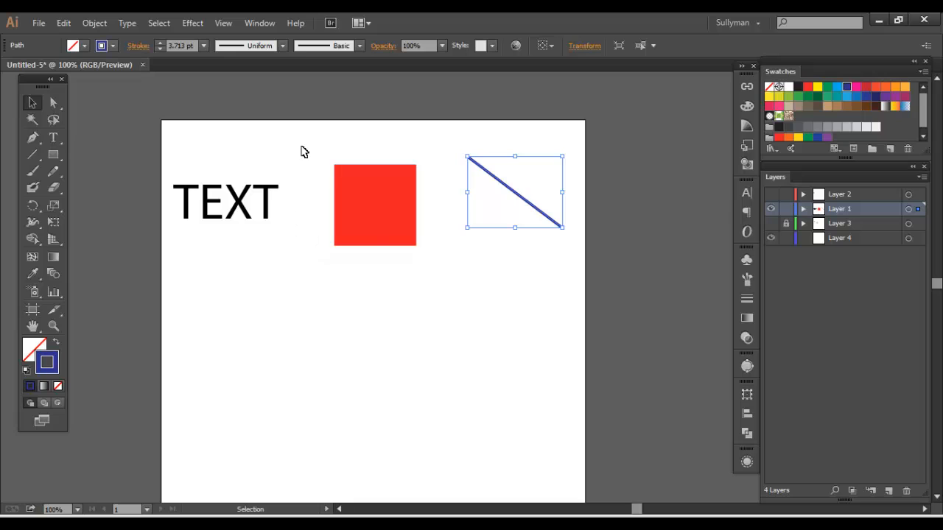
drag(305, 150, 368, 188)
click(501, 181)
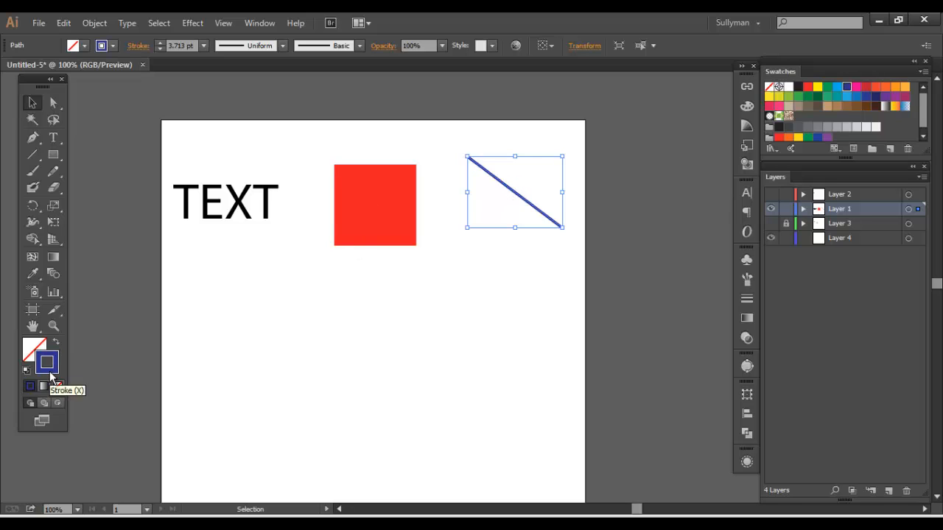
drag(405, 287, 355, 182)
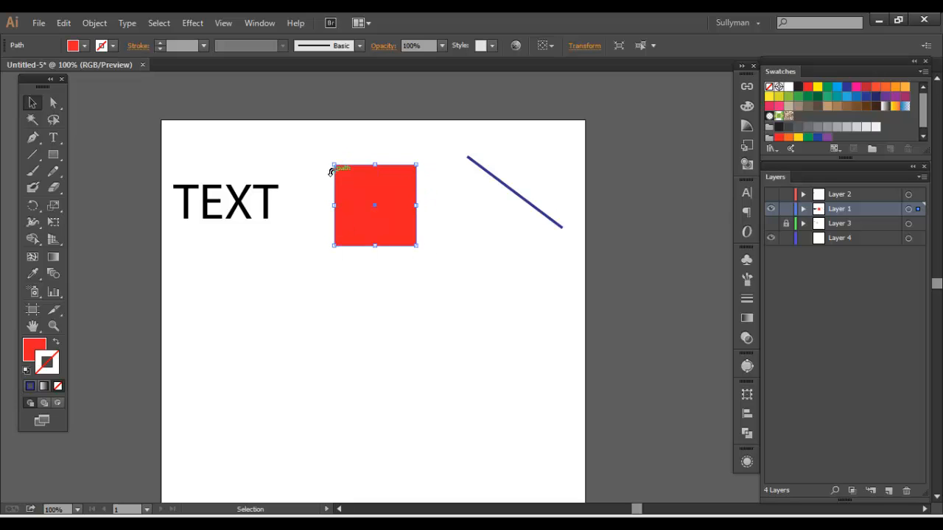
click(41, 351)
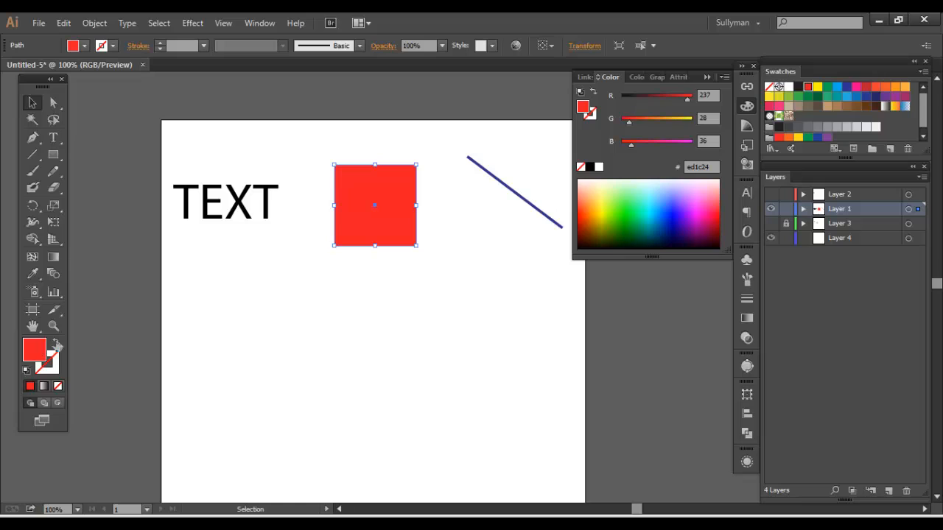
click(747, 106)
Move the black TEXT object slightly up and to the right, and deselect it
click(230, 214)
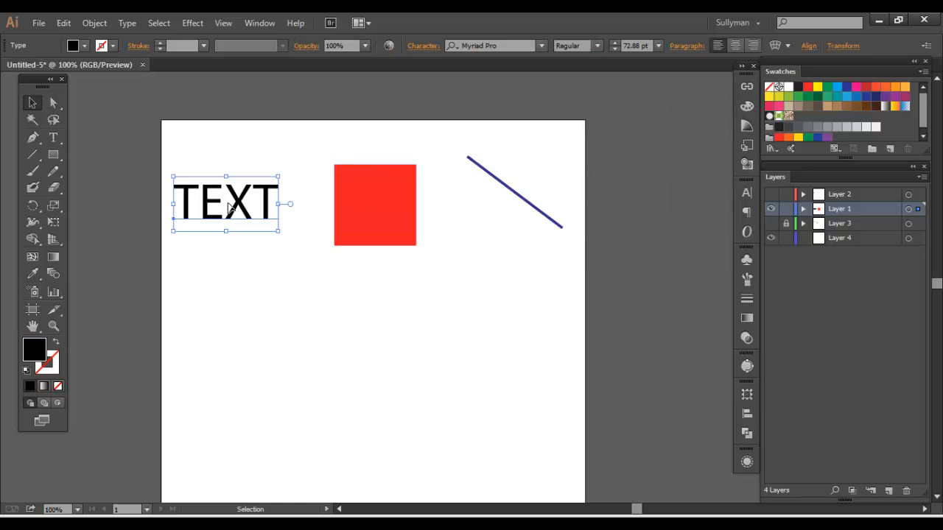
drag(246, 212, 254, 208)
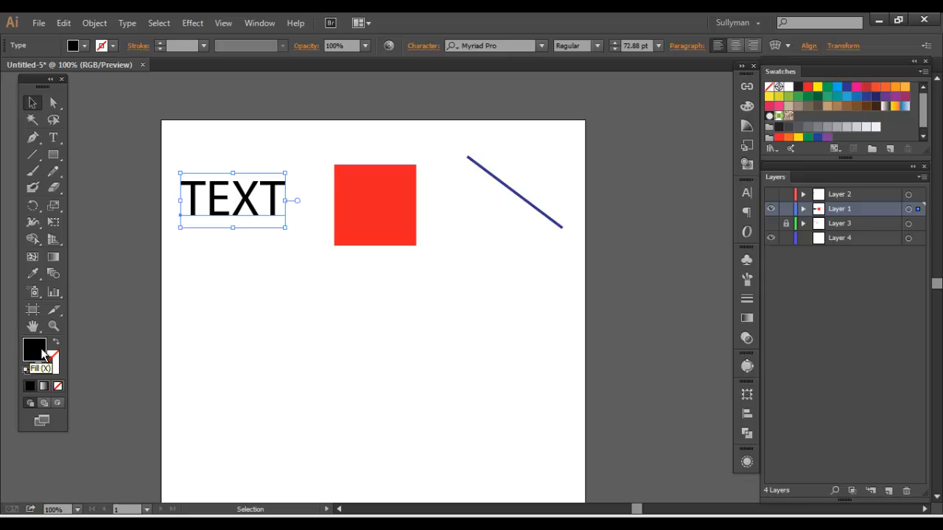
click(349, 313)
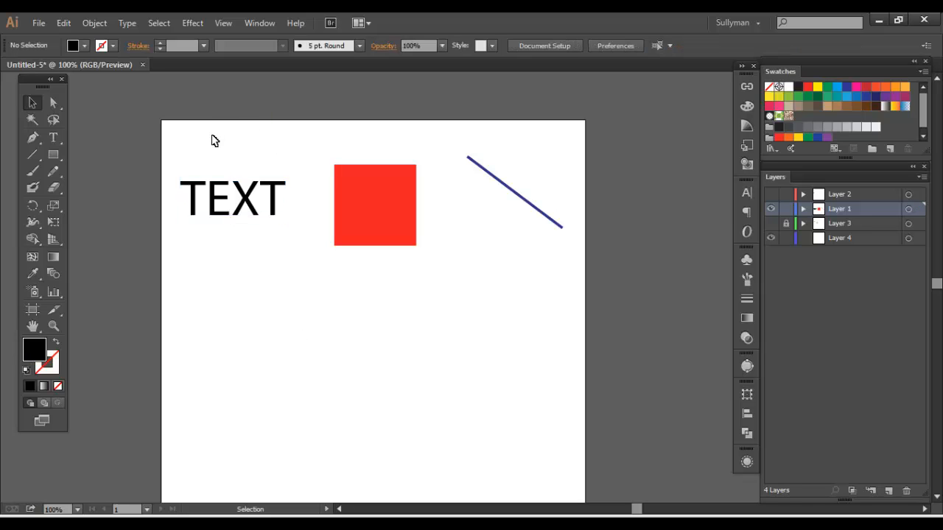
Lock Layer 1 and show Layer 2, keeping Layer 1 visible
click(786, 209)
click(771, 194)
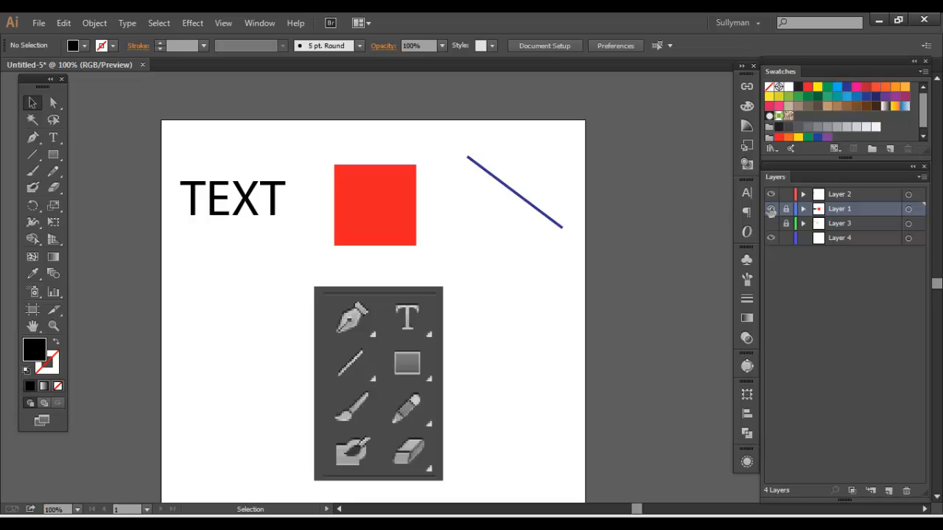
click(770, 210)
click(771, 209)
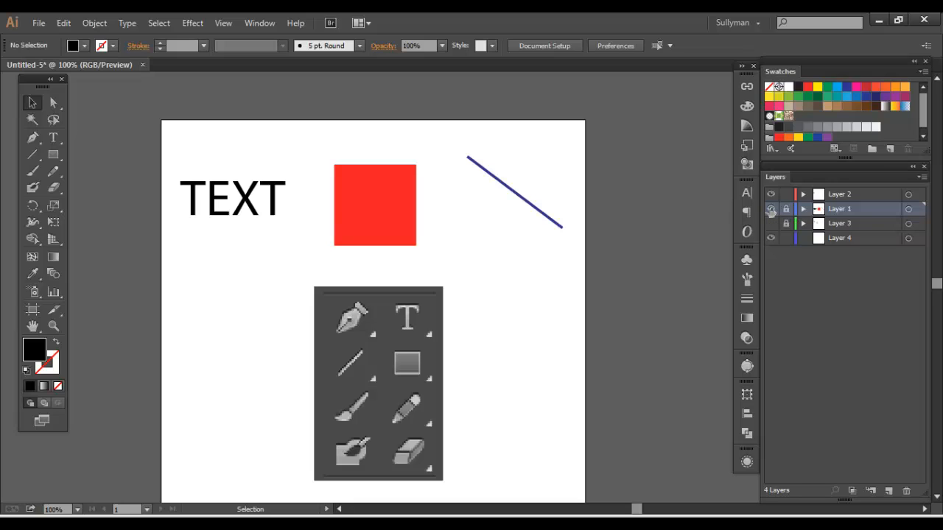
Examine the drawing tools pictured on Layer 2 and the variants grouped with the Pen tool
click(397, 328)
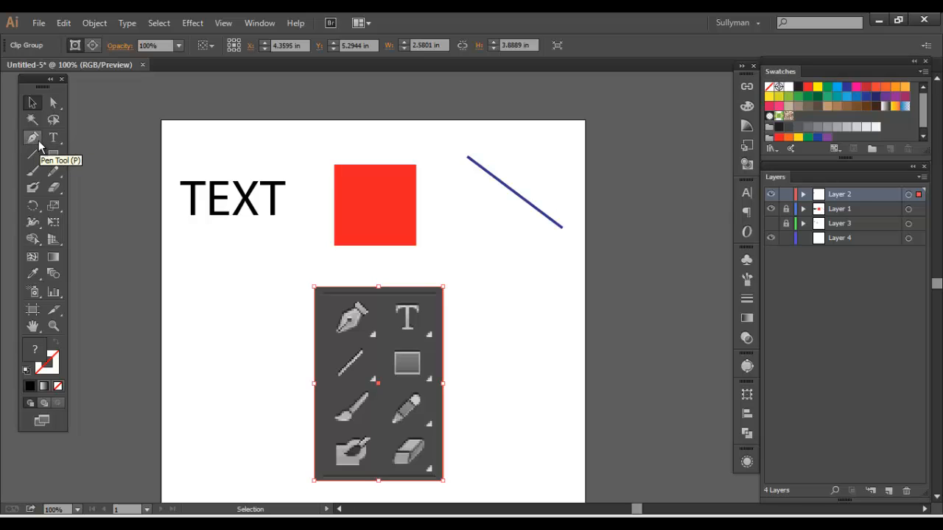
drag(37, 142, 100, 184)
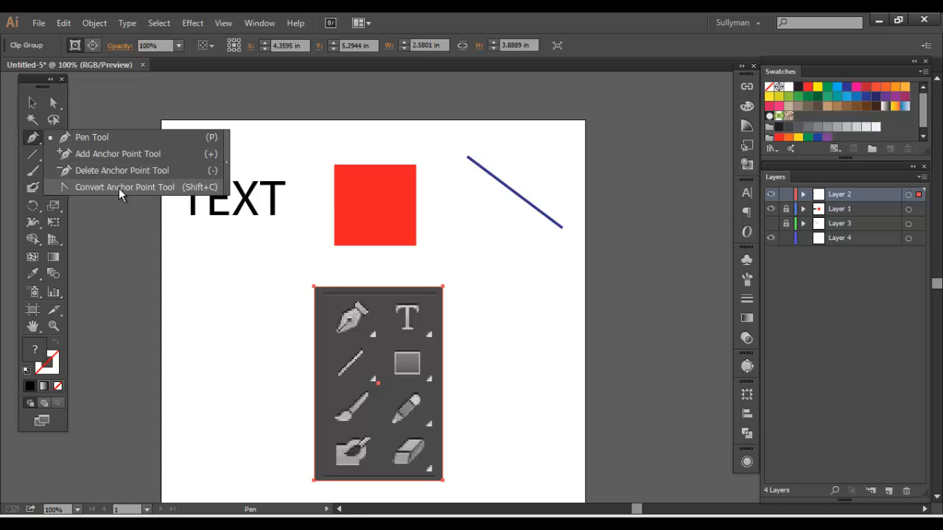
drag(119, 189, 35, 144)
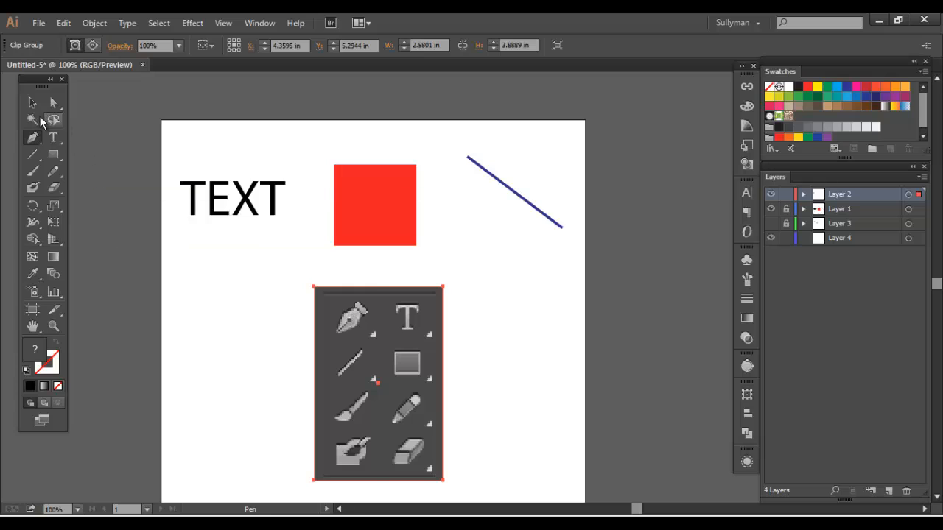
key(v)
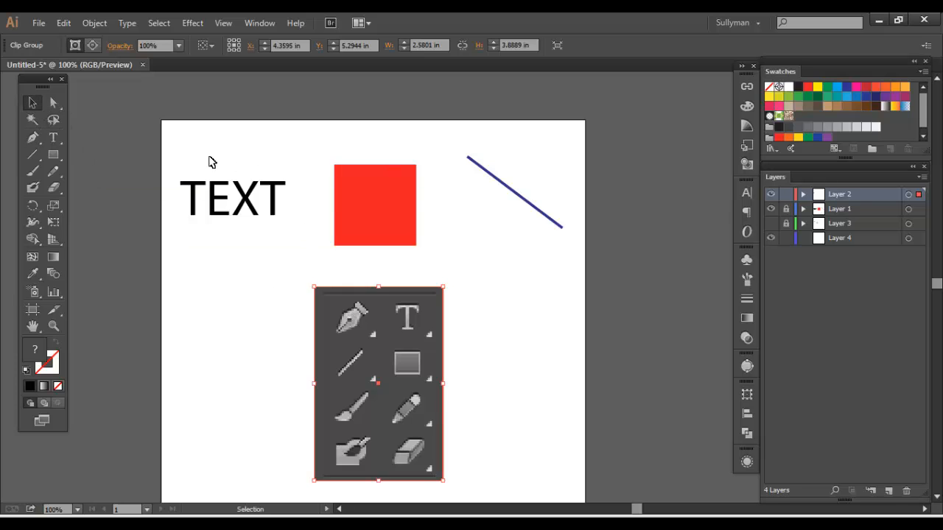
Deselect the tool picture, show Layer 3 and hide Layer 2
drag(214, 145, 516, 213)
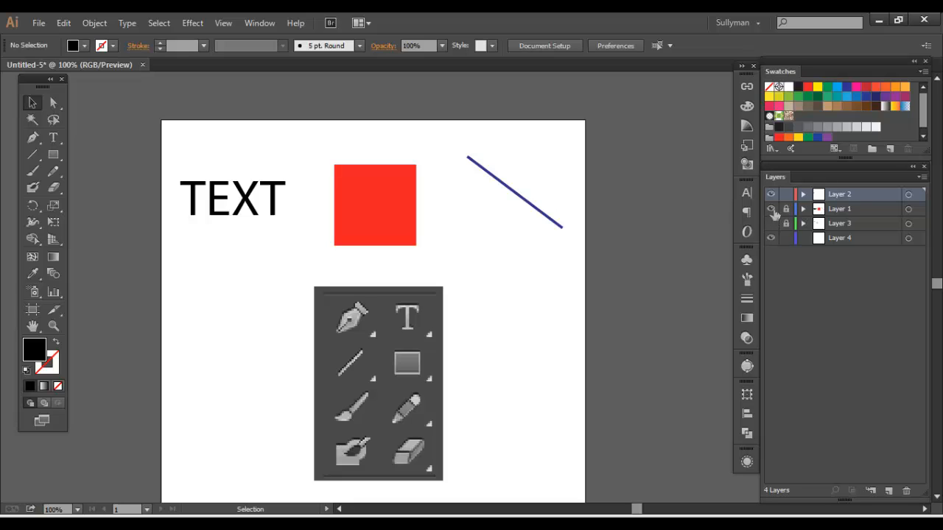
click(770, 223)
click(770, 194)
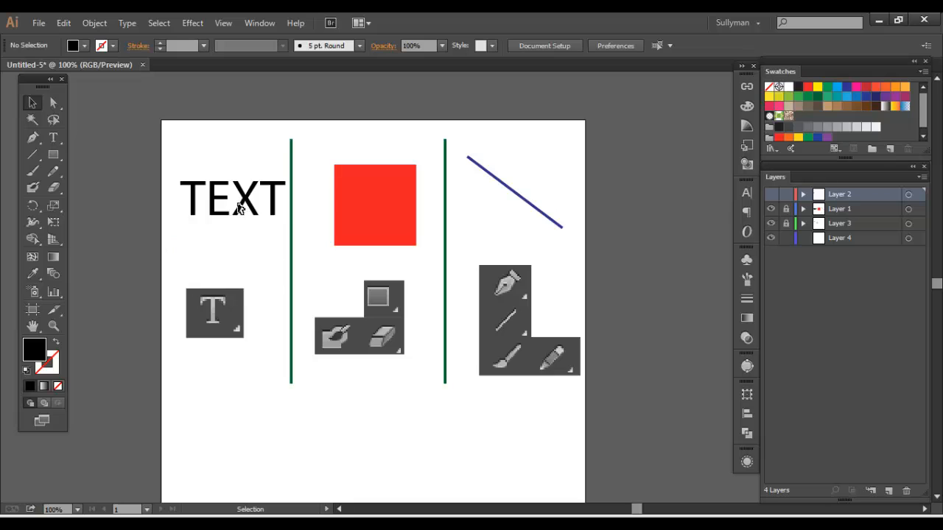
Examine the tool variants grouped with the Type, Rectangle and Eraser tools, plus the Blob Brush, and return to the Selection tool
click(52, 139)
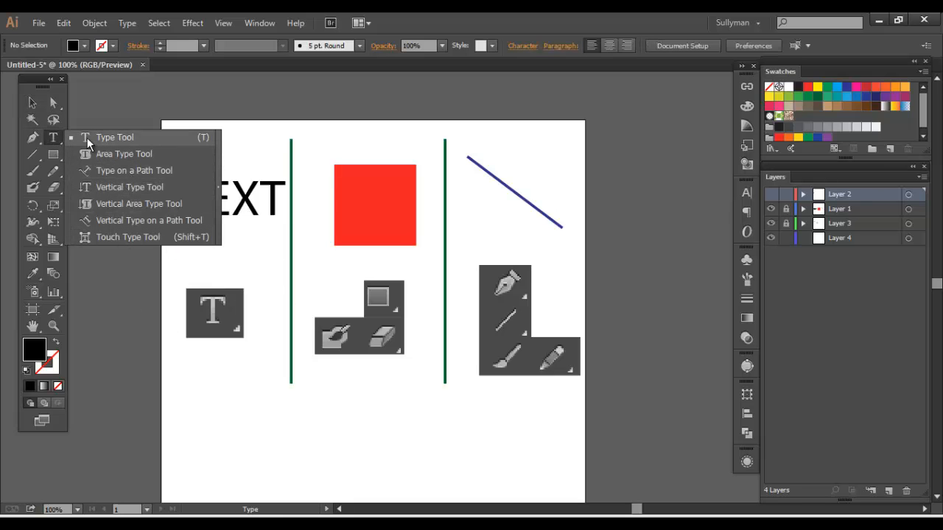
click(55, 138)
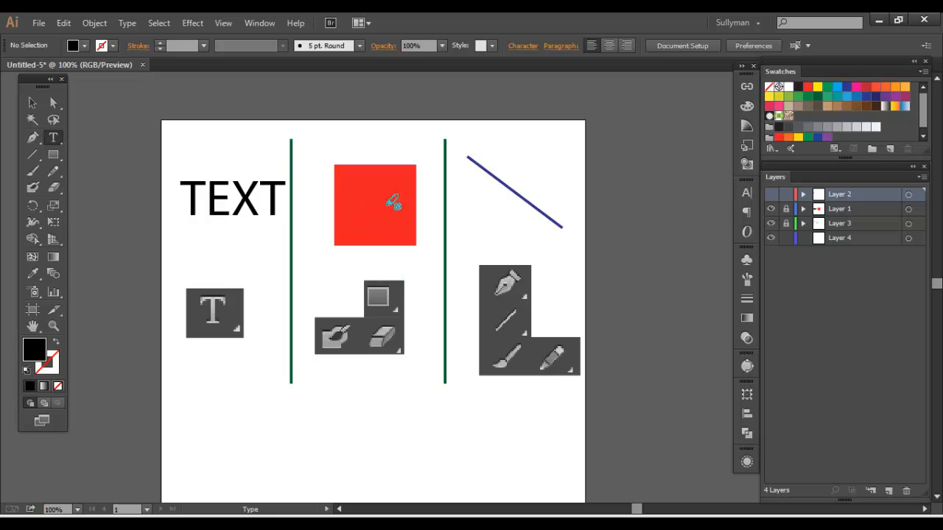
click(55, 151)
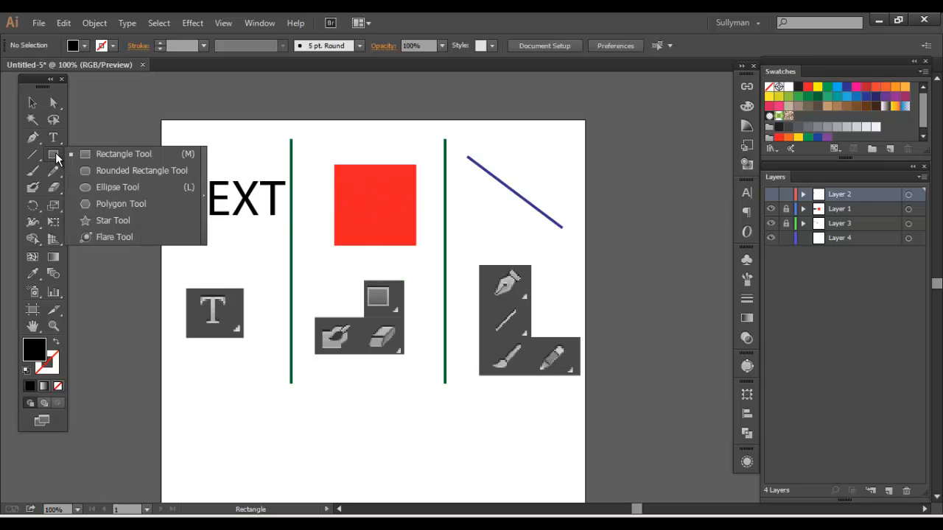
click(108, 244)
click(33, 189)
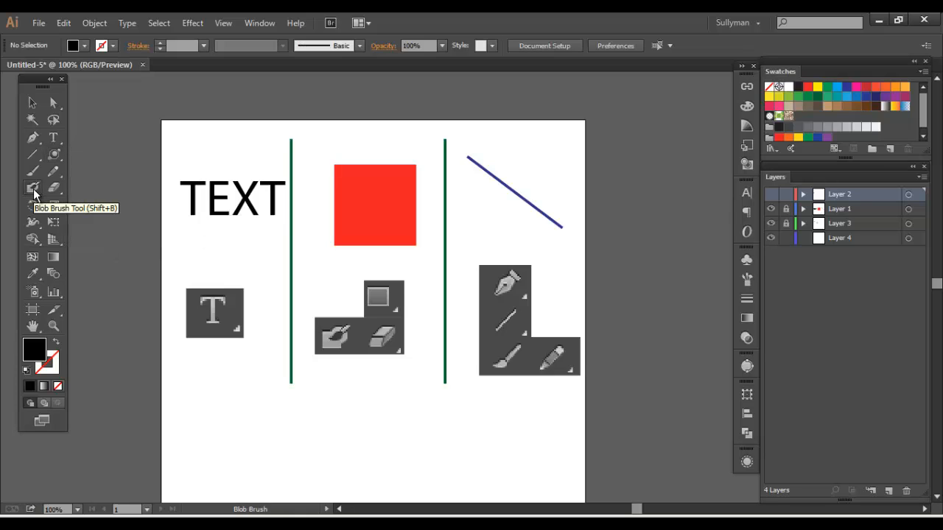
click(54, 187)
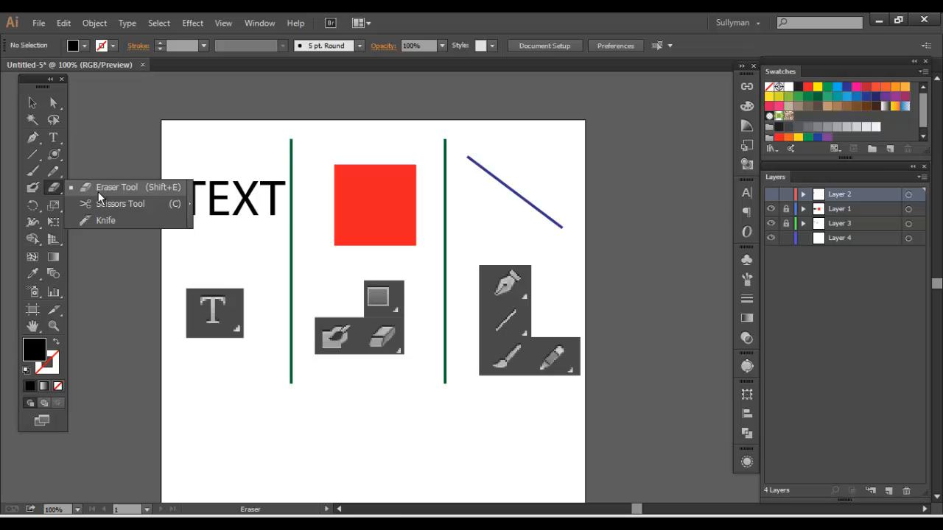
click(54, 186)
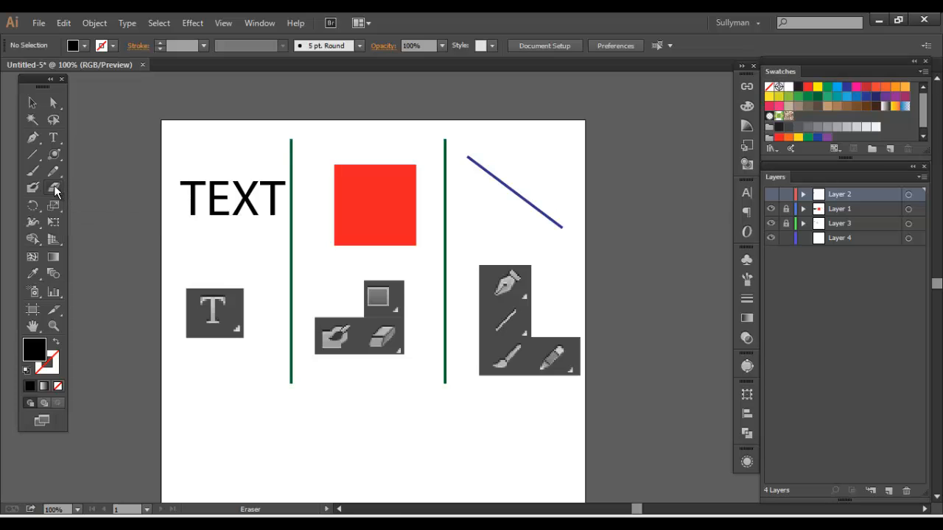
click(36, 105)
Hide Layer 1 and Layer 3 so that only Layer 4 is shown on the artboard
drag(488, 155, 543, 221)
click(771, 238)
click(771, 238)
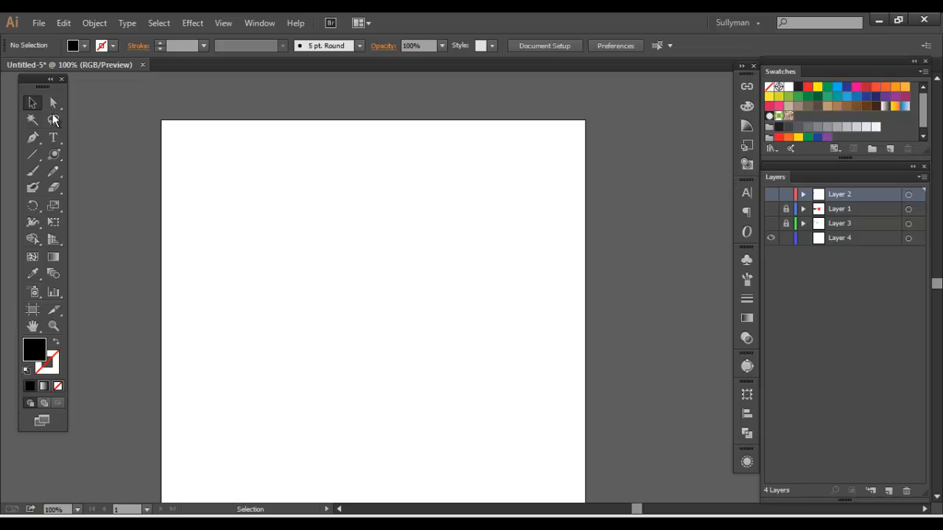
On a new layer, add the text "TEXT" near the artboard's upper left and scale it down to about 48.69 pt
click(54, 140)
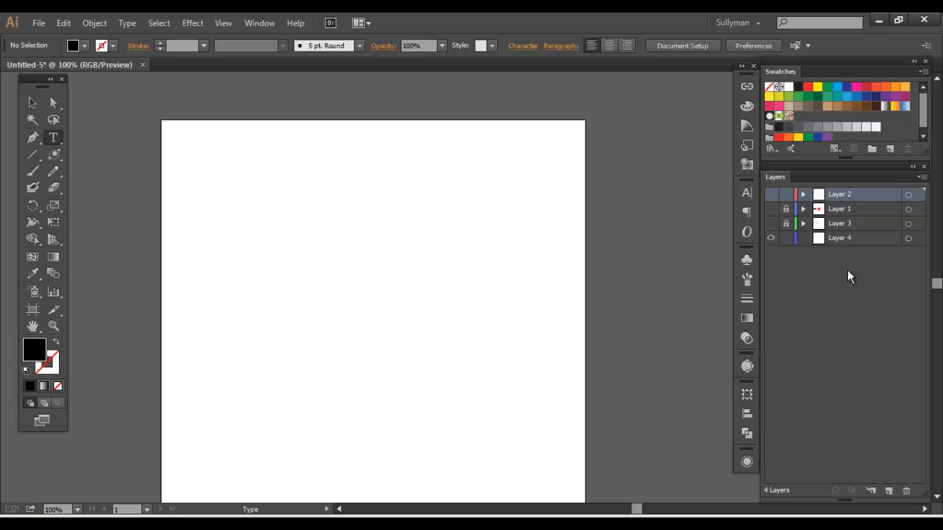
click(890, 491)
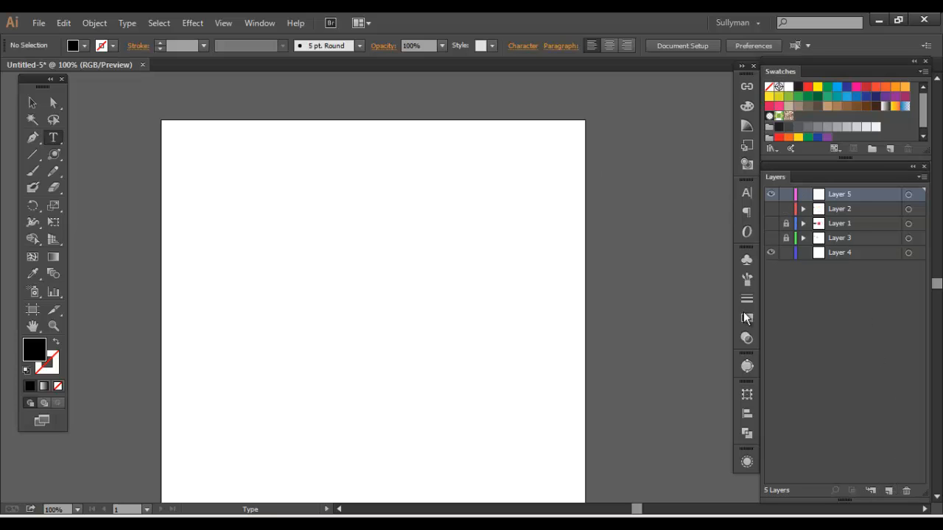
click(250, 219)
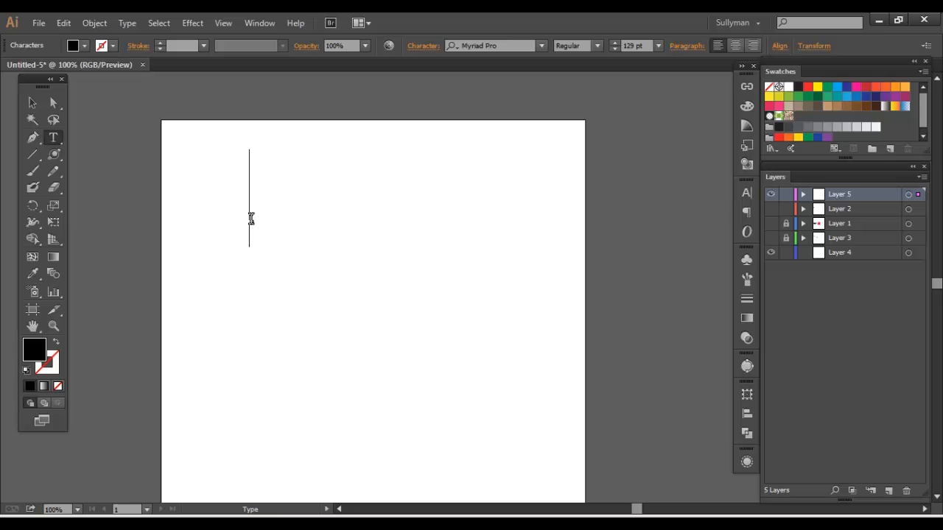
text(TEXT)
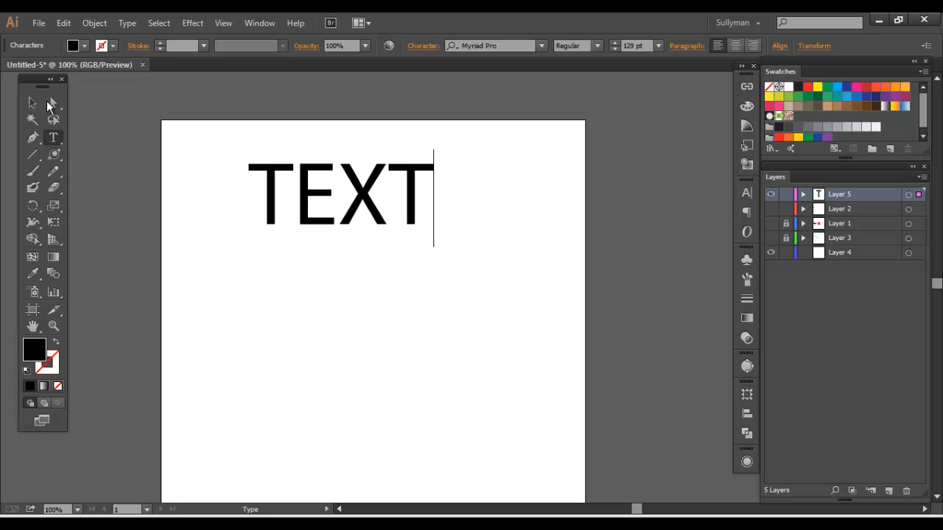
click(32, 102)
drag(432, 246, 237, 157)
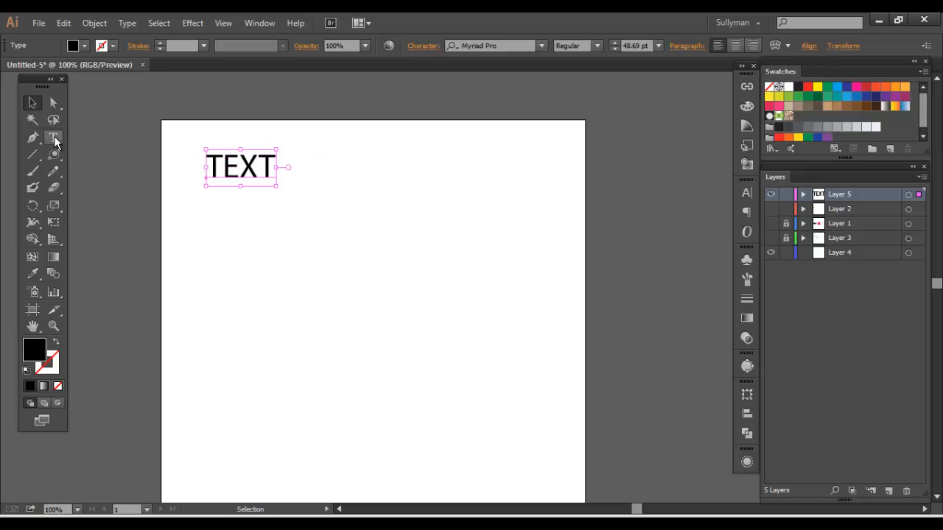
Add a second "TEXT" object at 129 pt in the upper right area of the artboard
click(54, 135)
click(390, 192)
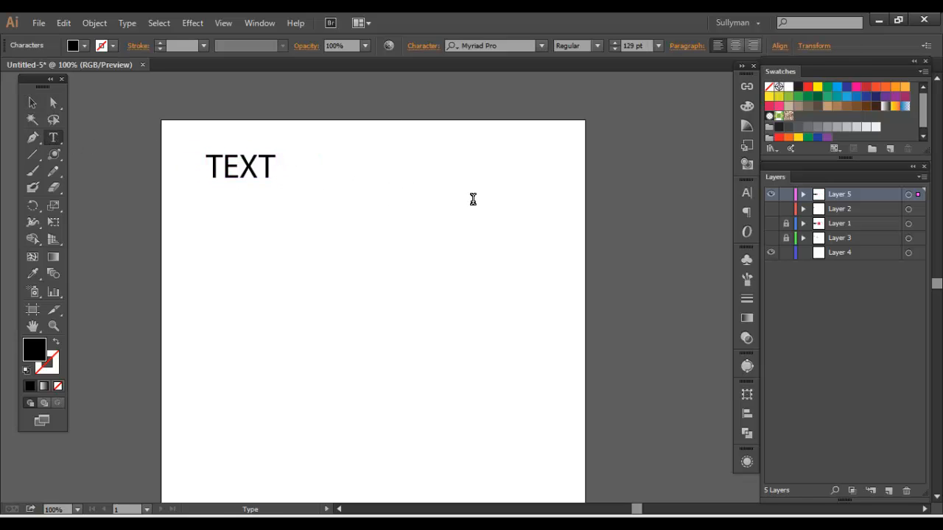
text(TEXT)
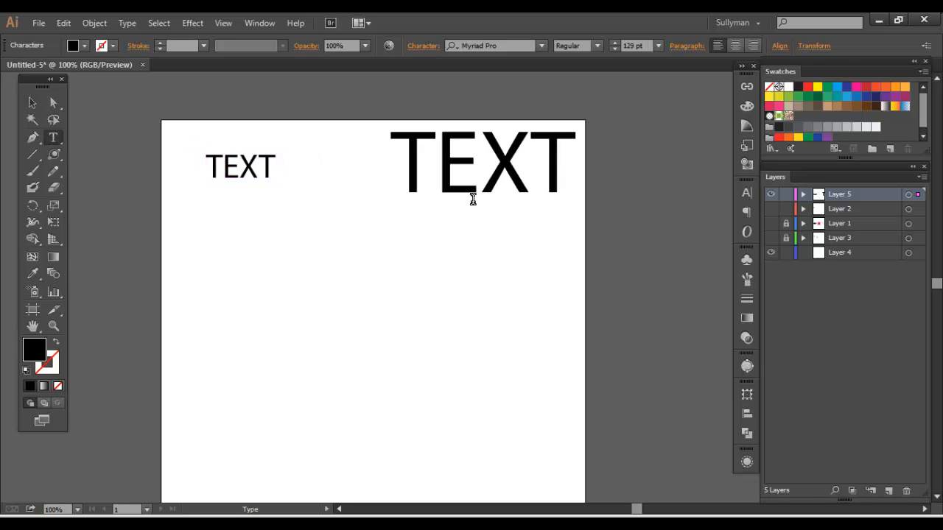
Scale down the text objects, arrange them side by side in the artboard's upper left corner, and deselect them
click(30, 105)
drag(538, 147, 433, 182)
drag(394, 225, 393, 165)
drag(213, 139, 385, 196)
drag(436, 209, 302, 150)
click(305, 225)
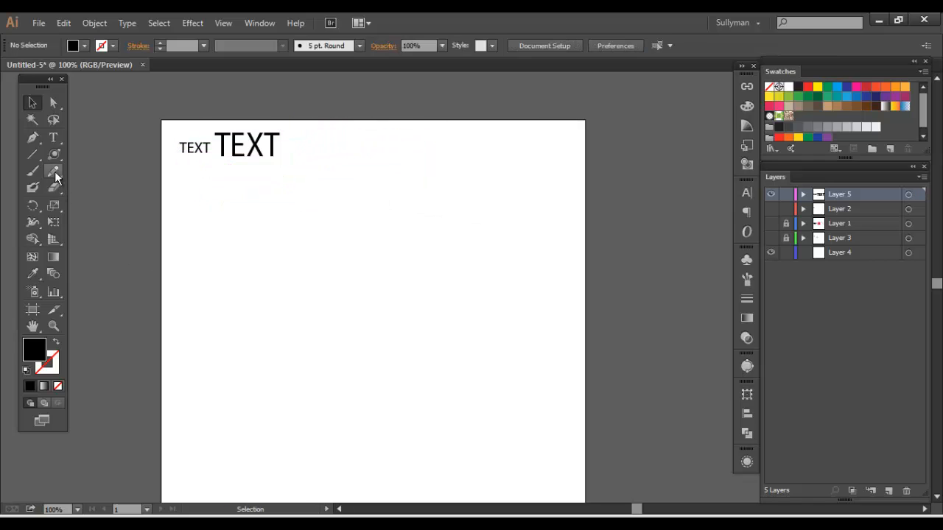
Draw a small black square below the "TEXT" objects with the Rectangle tool
click(53, 154)
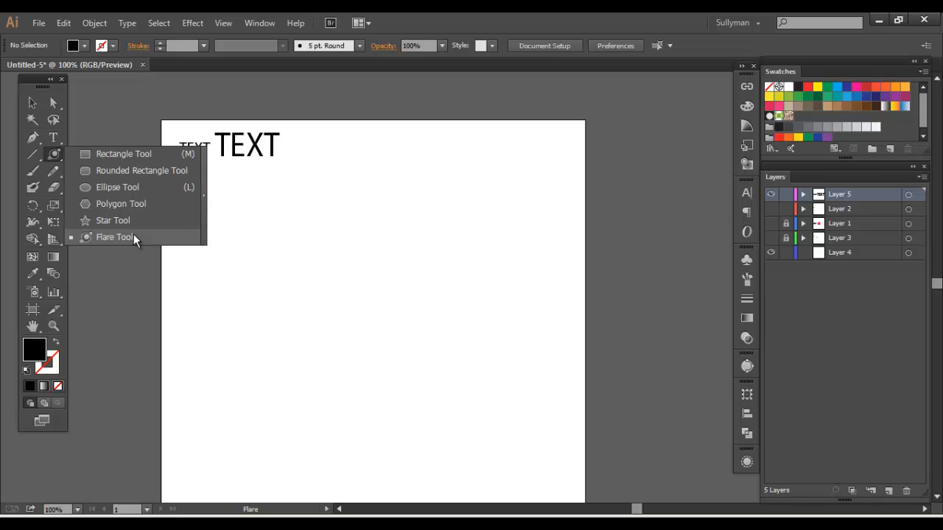
click(124, 154)
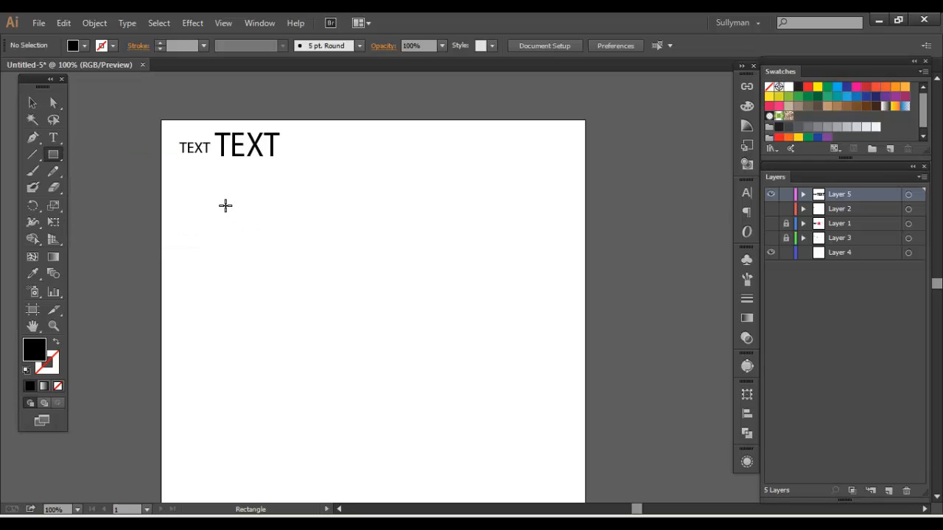
drag(221, 200, 314, 293)
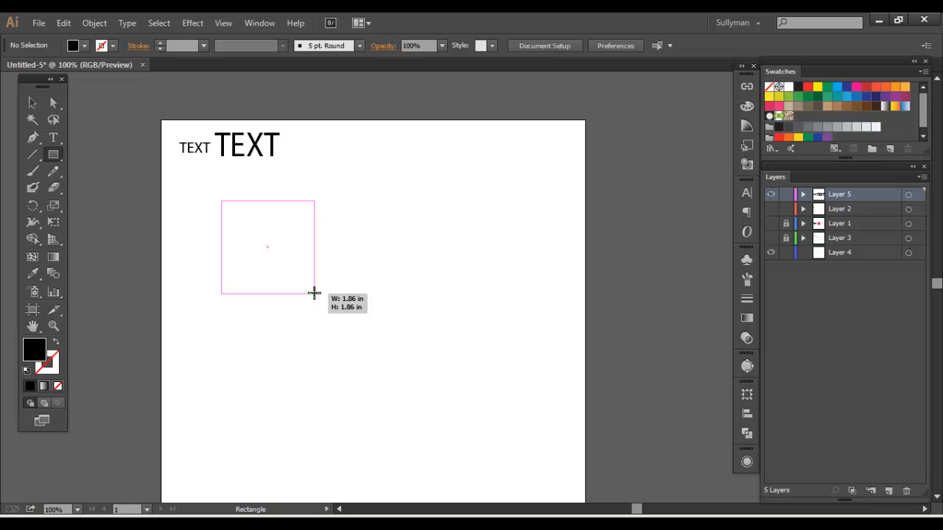
drag(314, 293, 321, 213)
key(shift)
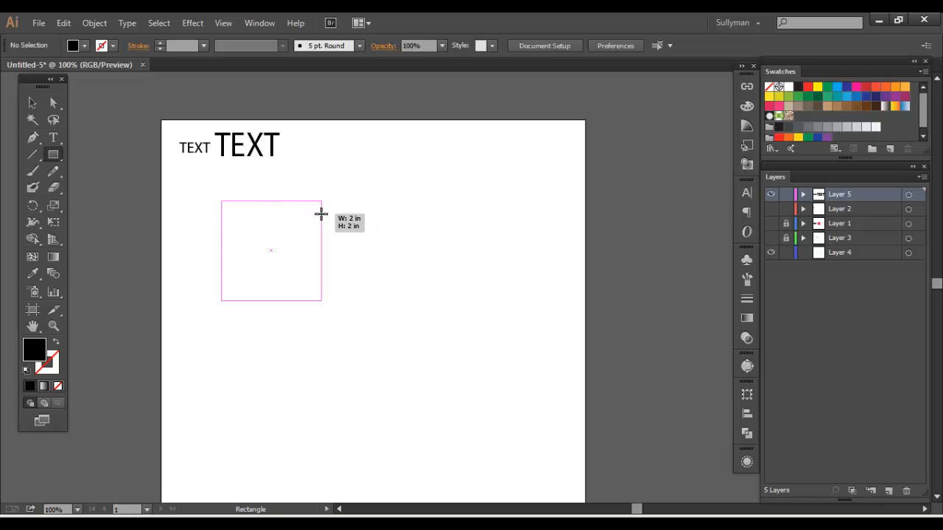
drag(321, 213, 300, 277)
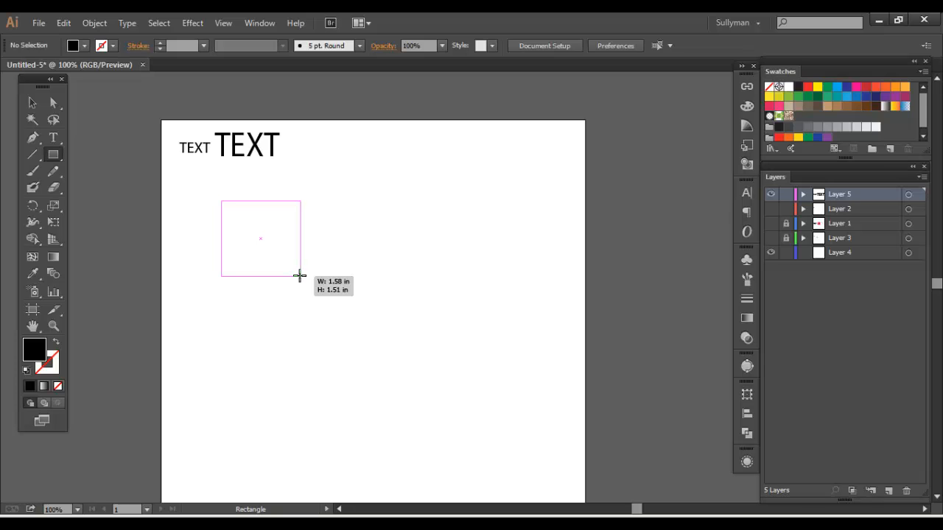
mouse_move(300, 275)
mouse_down()
mouse_move(221, 204)
mouse_move(310, 275)
mouse_move(259, 211)
mouse_move(271, 286)
mouse_move(297, 233)
mouse_move(278, 252)
mouse_move(301, 265)
mouse_move(294, 233)
mouse_move(246, 216)
mouse_move(275, 263)
mouse_move(278, 248)
mouse_move(244, 216)
mouse_move(302, 273)
mouse_move(263, 241)
mouse_up()
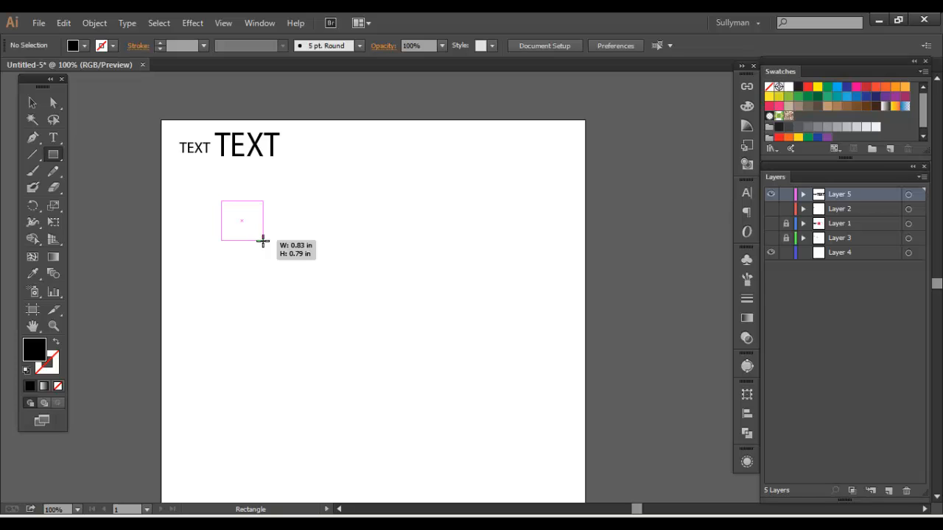
drag(263, 241, 248, 225)
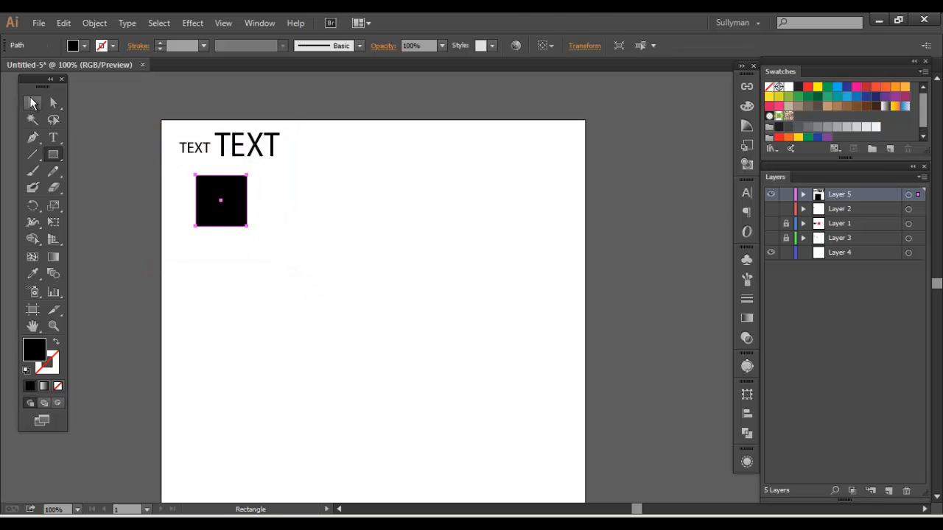
Draw a rounded square about 2.18 in wide to the right of the small square with the Rounded Rectangle tool, and deselect it
click(53, 154)
click(111, 163)
drag(300, 206, 402, 253)
click(32, 103)
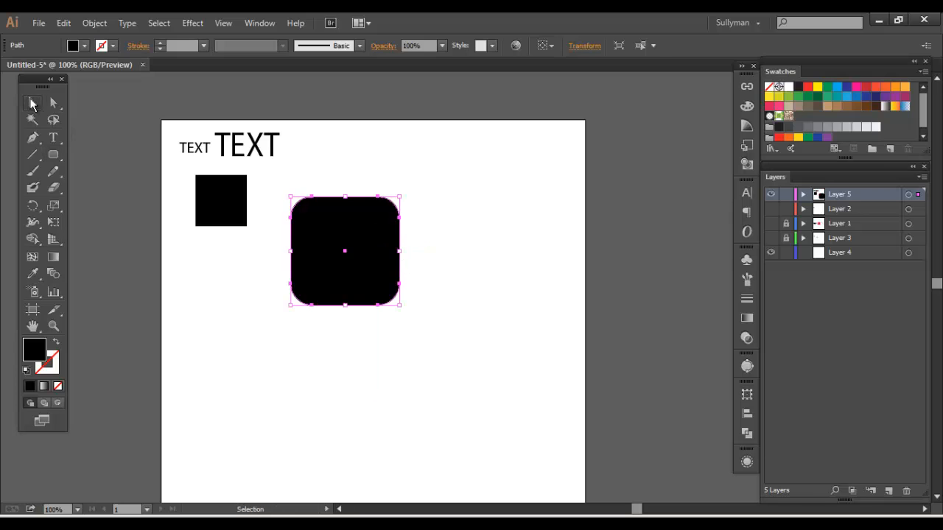
click(77, 174)
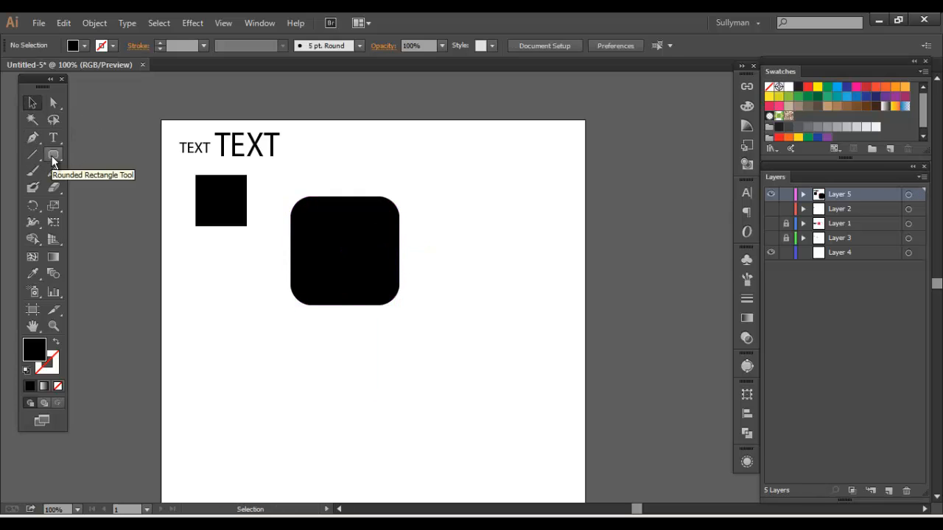
Create a second rounded square, 2.1806 in by 2.1806 in with a 0.4306 in corner radius, and place it right of the first
click(53, 156)
click(475, 231)
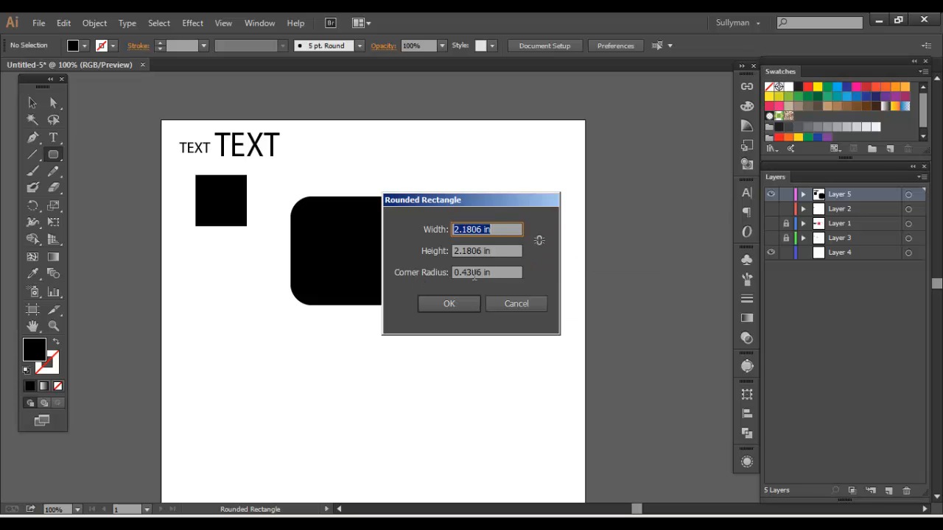
click(449, 303)
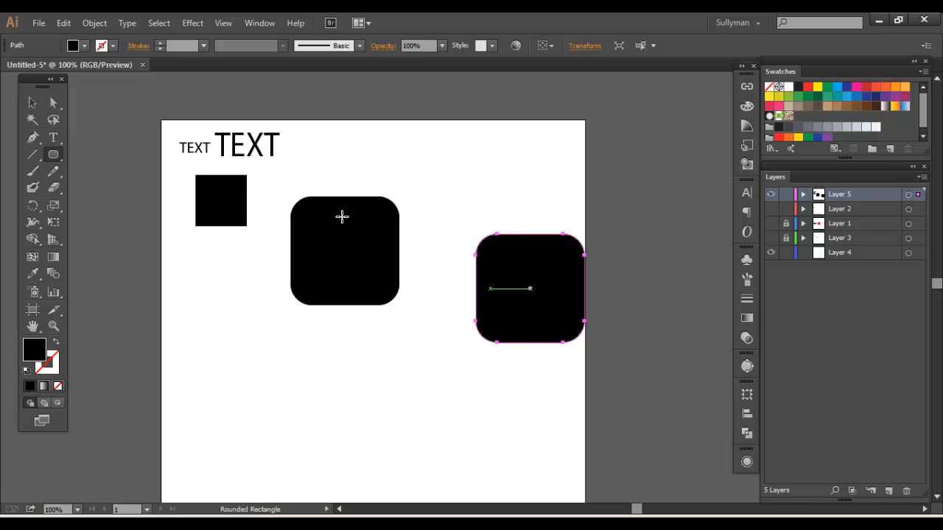
click(39, 107)
drag(530, 267, 478, 212)
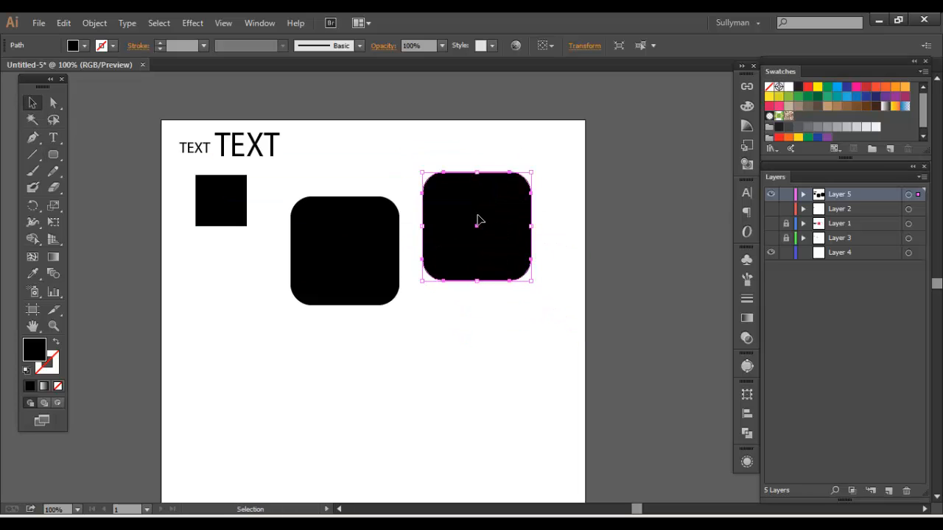
Draw a smaller rounded square, varying its corner radius while drawing and leaving it strongly rounded, and place it below the small square
click(54, 155)
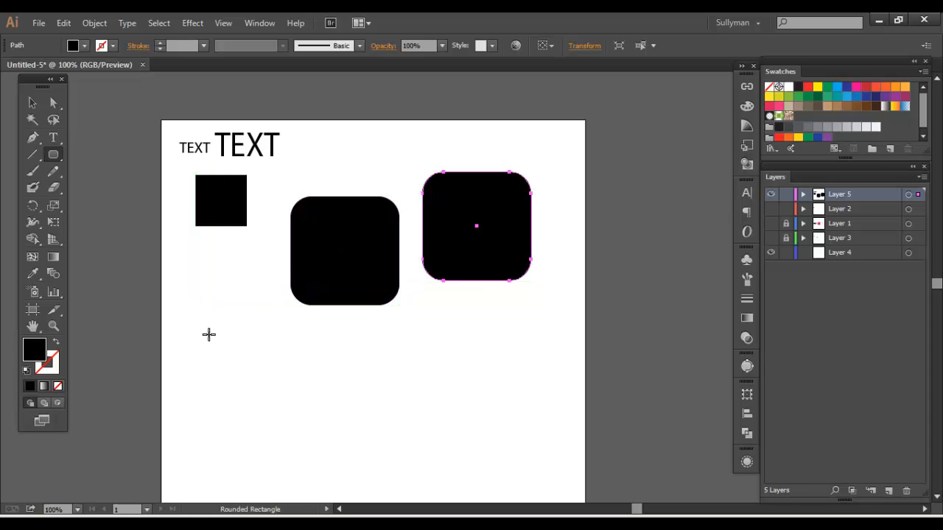
drag(203, 328, 394, 463)
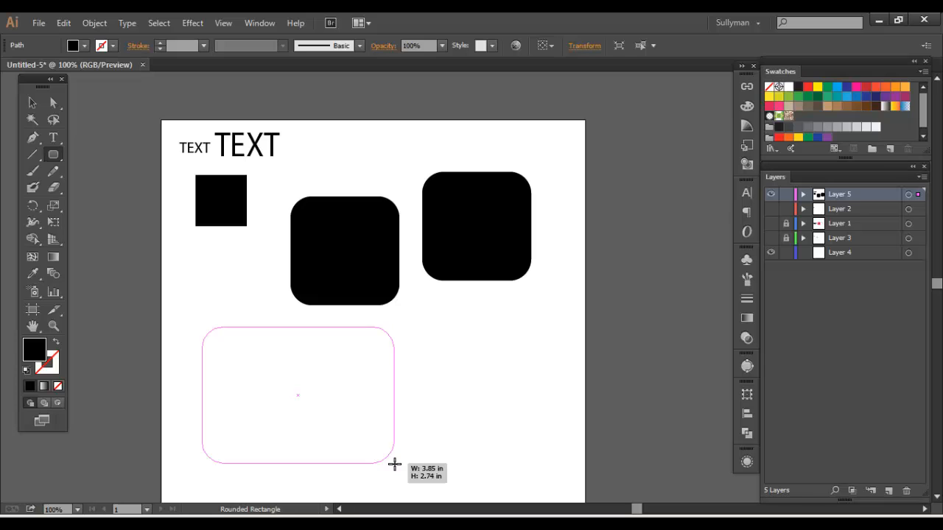
drag(394, 464, 331, 466)
key(Up)
key(Up)
key(Up)
key(Down)
key(Up)
key(Up)
key(Up)
key(Up)
key(Up)
key(Up)
key(Down)
key(Down)
key(Down)
key(Down)
key(Down)
key(Down)
key(Down)
key(Down)
key(Down)
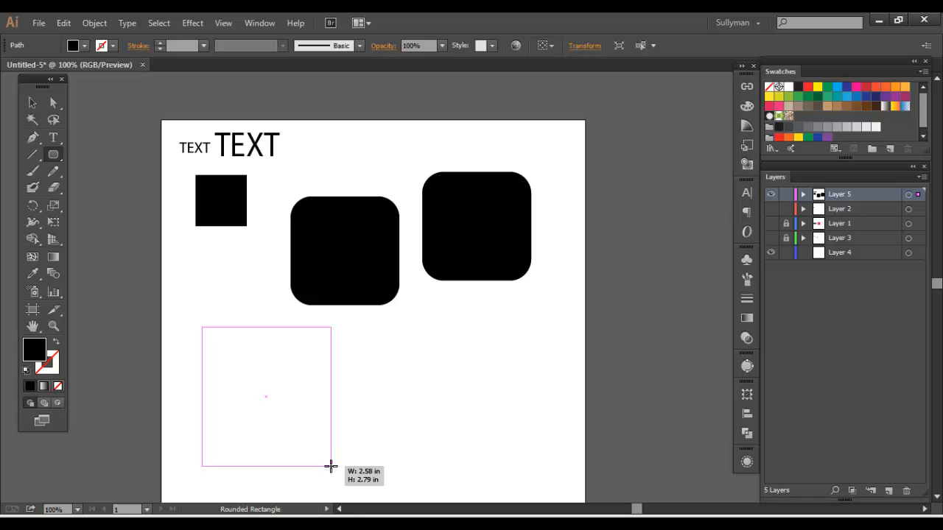
key(Up)
key(Up)
key(Up)
key(Up)
key(Up)
key(Up)
key(Up)
key(Up)
key(Up)
key(Up)
key(Up)
key(Up)
drag(331, 465, 236, 375)
key(Up)
key(Up)
key(Down)
key(Down)
key(Down)
key(Down)
key(Down)
key(Down)
drag(279, 412, 236, 361)
click(33, 103)
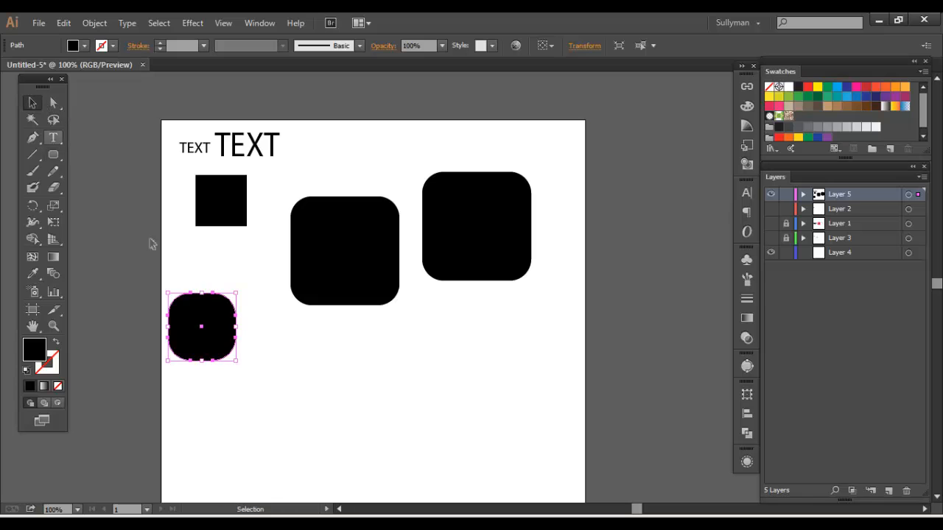
drag(201, 324, 214, 274)
click(262, 339)
Draw a flat black ellipse below the first large rounded square with the Ellipse tool
click(34, 155)
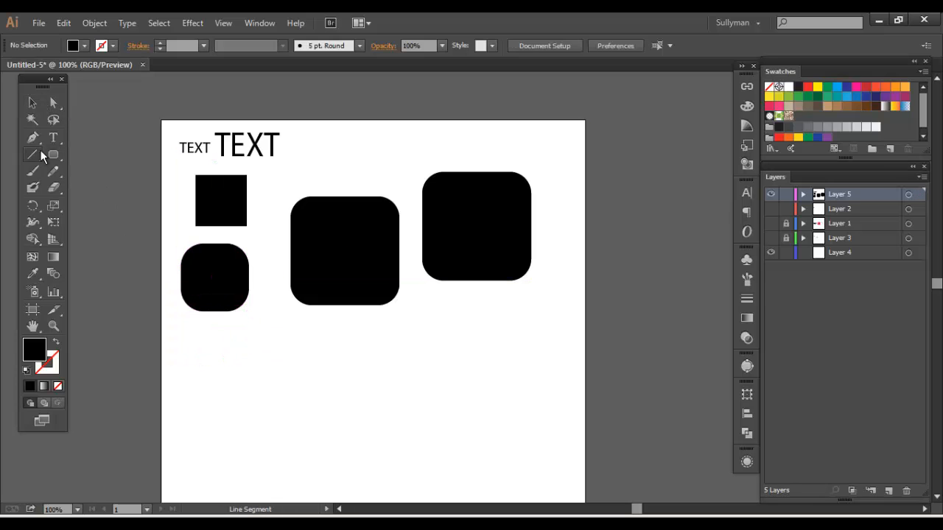
drag(53, 155, 114, 185)
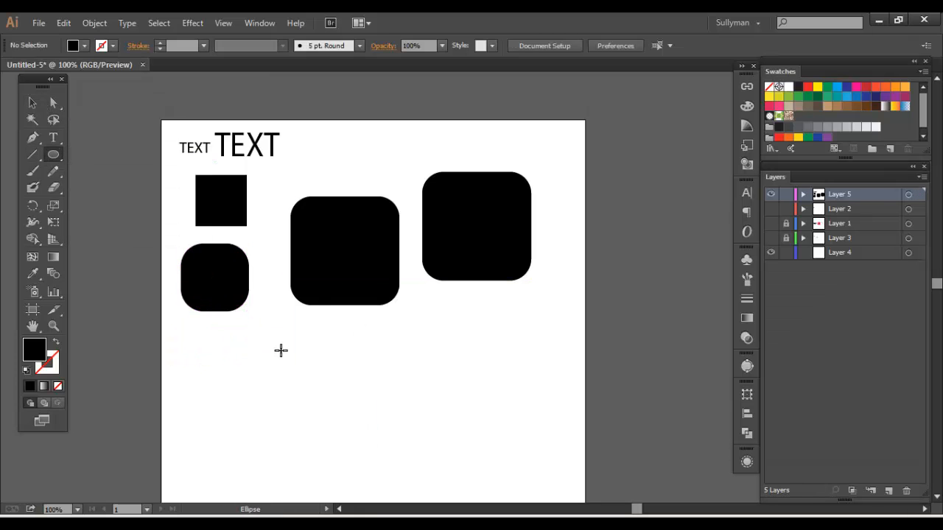
drag(280, 350, 356, 385)
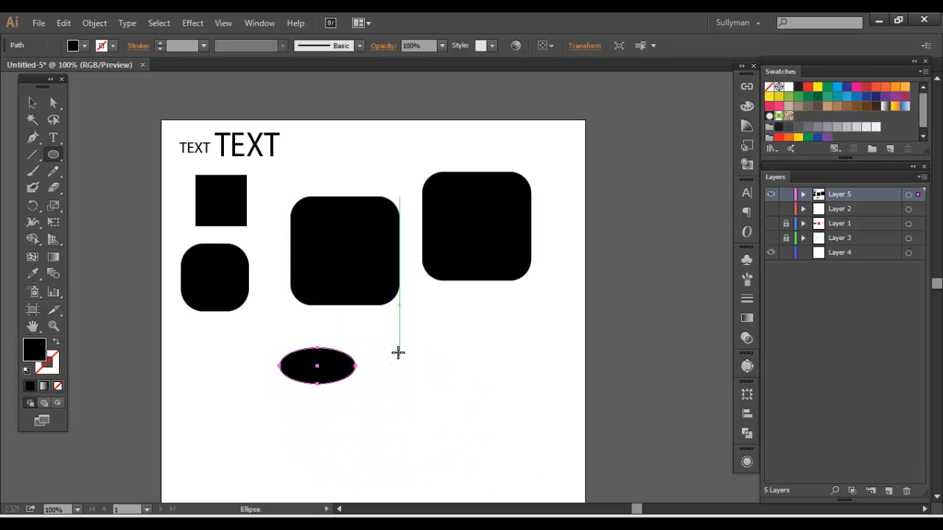
Draw a circle with the Ellipse tool, scale it down and leave it beside the flat ellipse, deselected
mouse_move(428, 372)
mouse_down()
mouse_move(505, 437)
mouse_move(444, 375)
mouse_move(524, 454)
mouse_move(444, 360)
mouse_move(496, 405)
mouse_move(480, 421)
mouse_up()
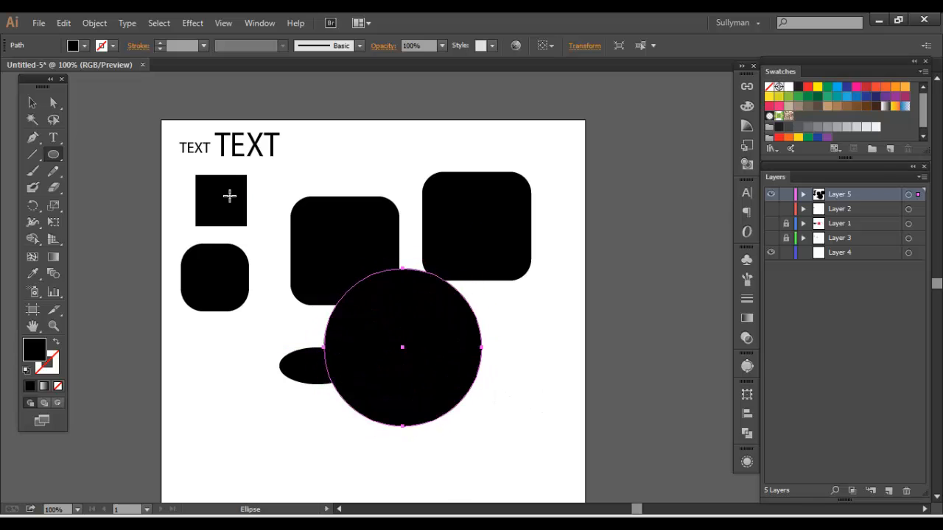
key(v)
drag(437, 343, 529, 361)
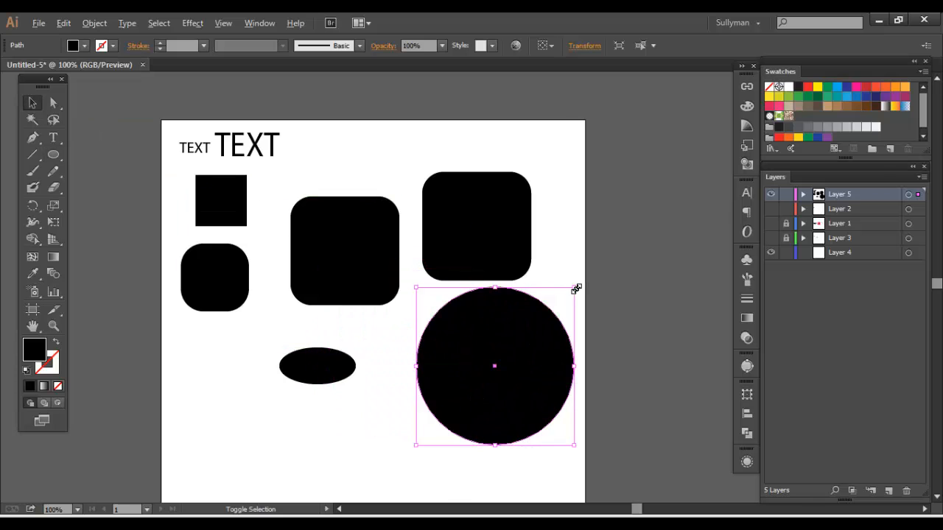
drag(576, 288, 425, 337)
click(478, 409)
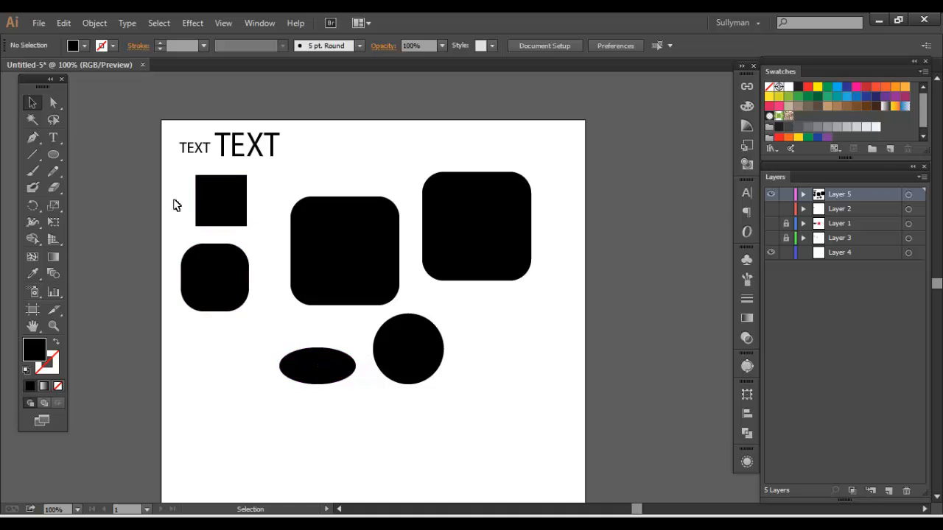
Scale down all six shapes together so they sit directly below the "TEXT" objects, and deselect them
drag(176, 206, 281, 236)
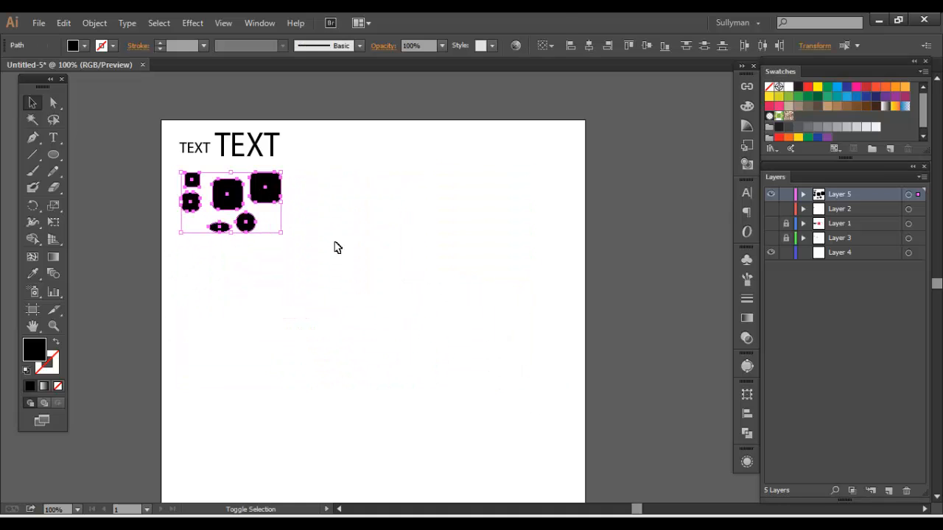
click(334, 246)
Draw a black three-sided polygon with a radius of about 1.24 in to the right of the small shapes, varying its sides while drawing
drag(52, 158, 101, 201)
drag(309, 238, 305, 266)
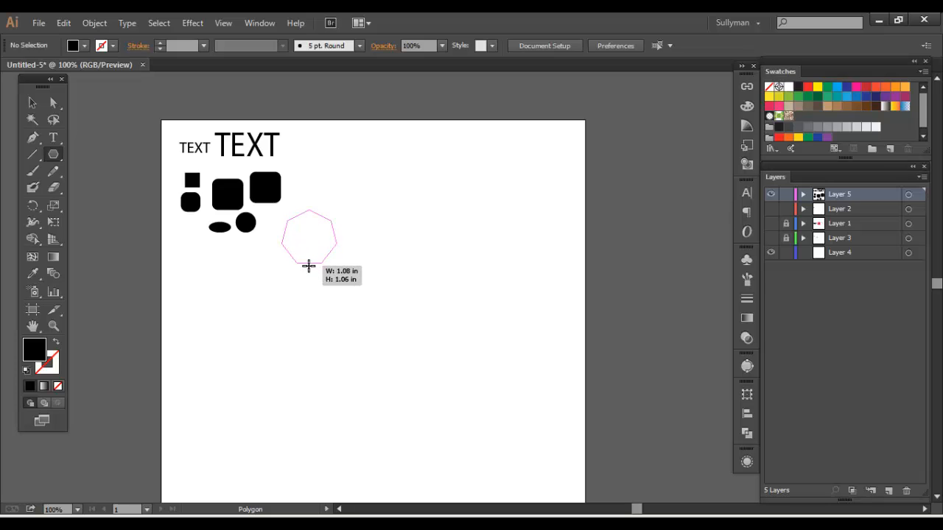
drag(308, 263, 354, 249)
key(Up)
key(Up)
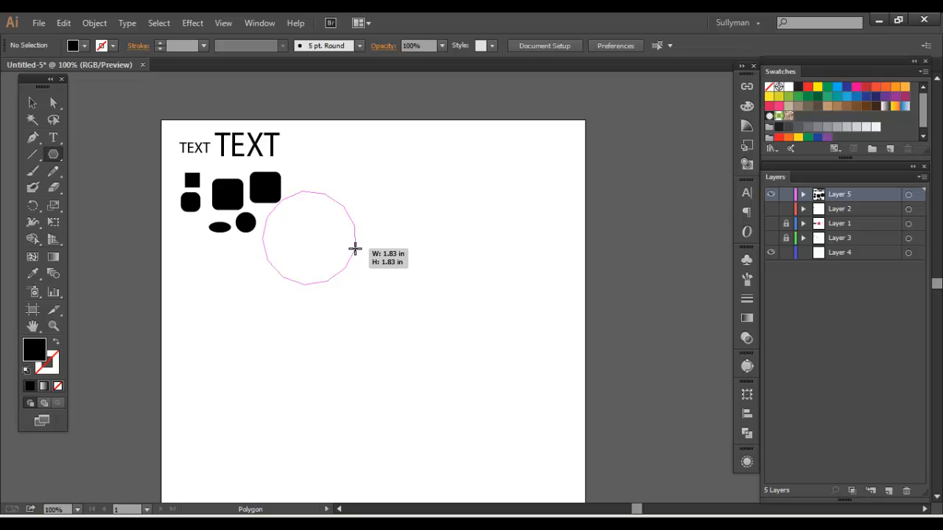
key(Down)
key(Down)
drag(355, 249, 367, 266)
click(367, 265)
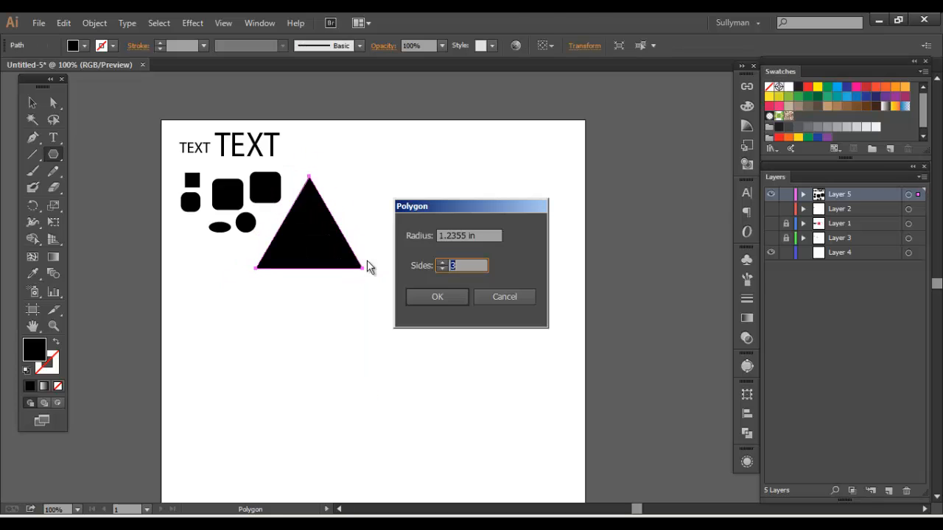
click(504, 297)
Move the triangle up and right so it clears the small shapes, and deselect it
click(32, 102)
drag(331, 215, 367, 184)
click(295, 302)
Draw an upright five-pointed black star with the Star tool, move it to the right of the triangle and deselect it
drag(59, 155, 134, 214)
drag(413, 392, 336, 389)
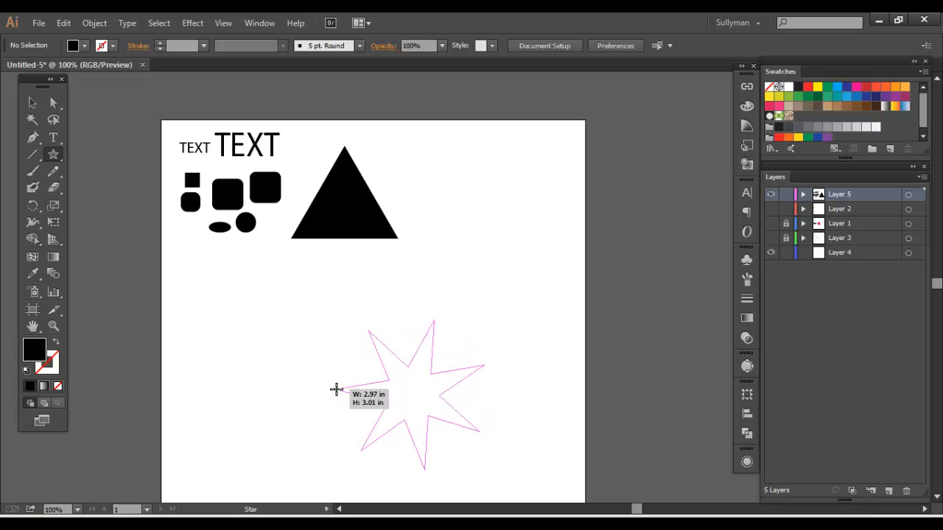
drag(335, 389, 354, 414)
key(Down)
key(Down)
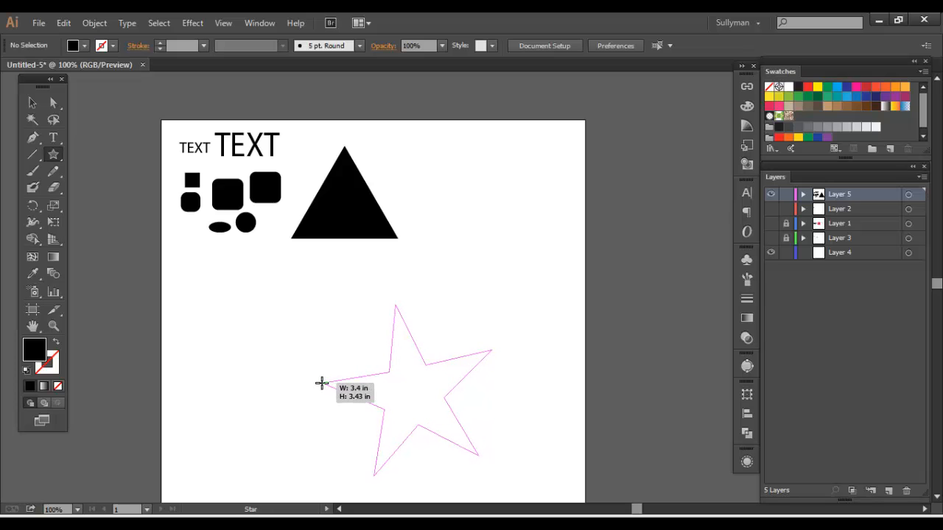
drag(335, 373, 354, 417)
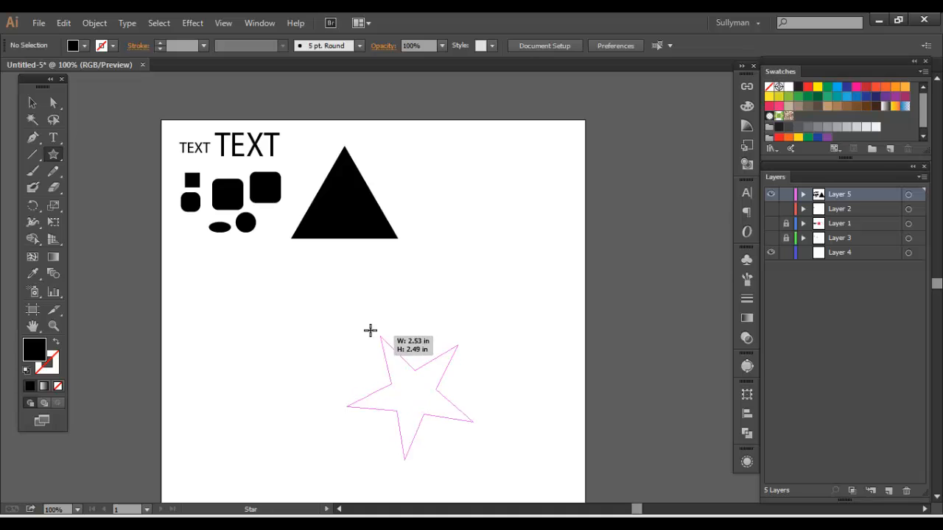
drag(359, 358, 473, 376)
click(32, 103)
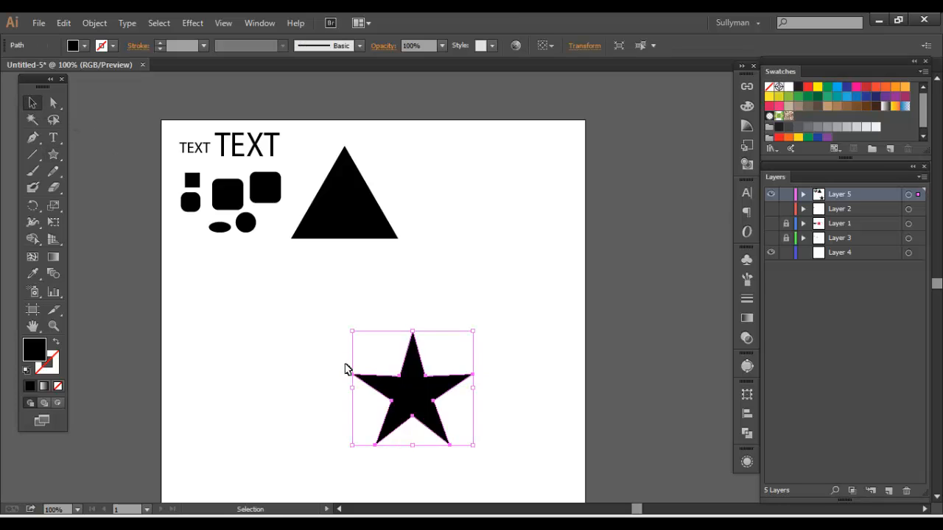
drag(416, 395, 460, 180)
key(ctrl+shift+a)
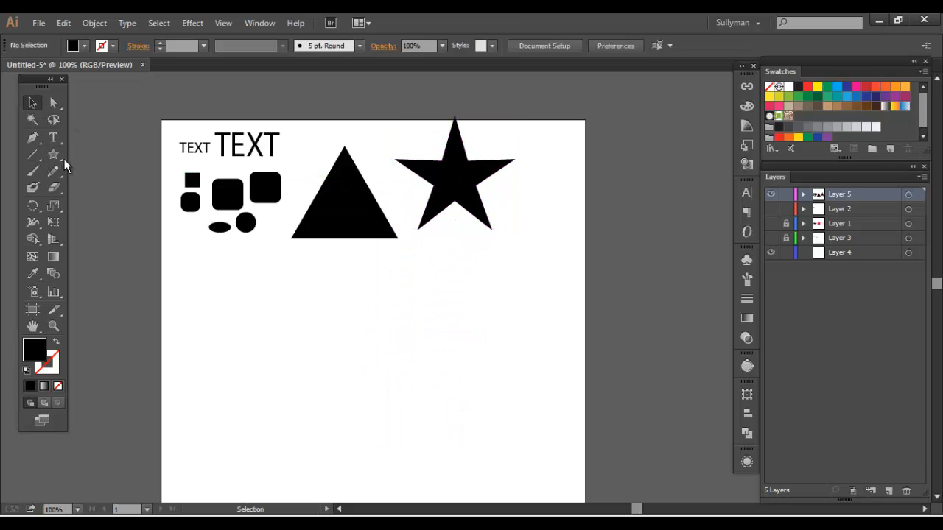
Add a lens flare over the middle of the black triangle with the Flare tool, and deselect it
drag(62, 158, 137, 235)
mouse_move(343, 201)
mouse_down()
mouse_move(367, 221)
mouse_move(356, 214)
mouse_up()
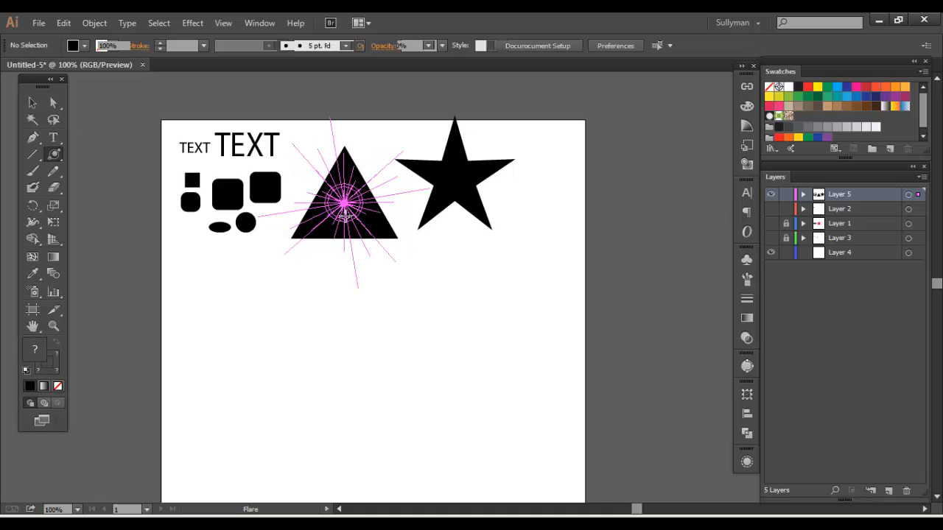
click(32, 107)
click(323, 281)
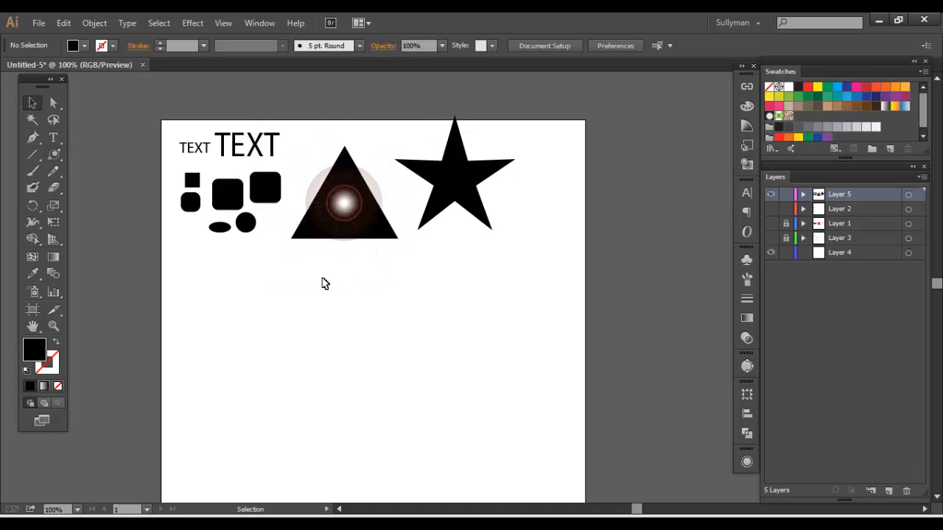
Examine the flare's center, ring and rays on the triangle in close-up at 600% magnification
click(347, 207)
drag(349, 203, 350, 205)
click(390, 337)
drag(389, 338, 411, 398)
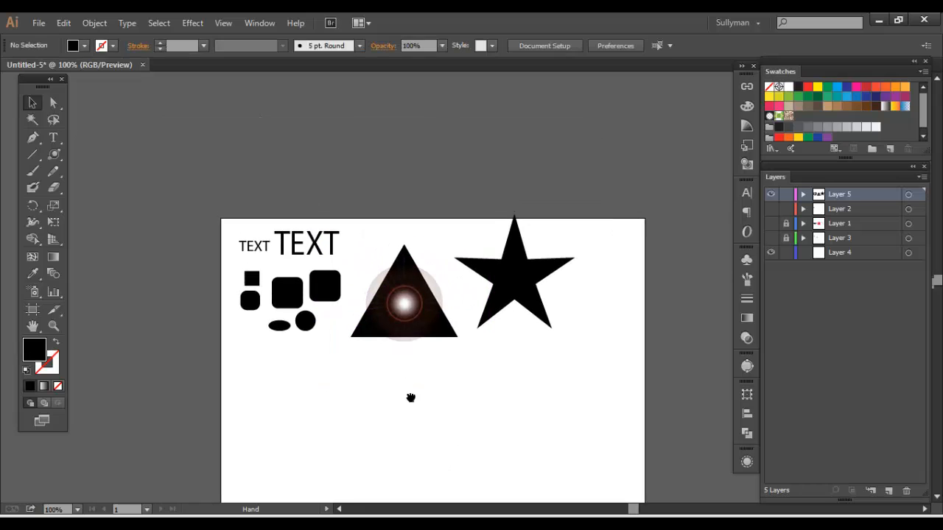
key(ctrl+plus)
key(ctrl+plus)
key(ctrl+plus)
key(ctrl+plus)
key(ctrl+plus)
drag(349, 305, 774, 199)
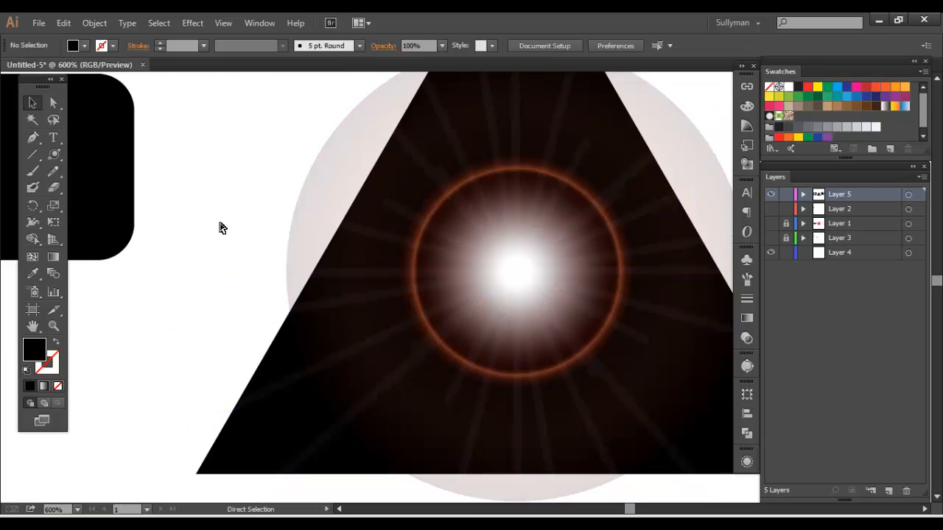
Move the flare off the black triangle onto the empty canvas and delete it
key(ctrl+minus)
key(ctrl+minus)
key(ctrl+minus)
key(ctrl+minus)
drag(492, 277, 441, 407)
drag(467, 336, 412, 236)
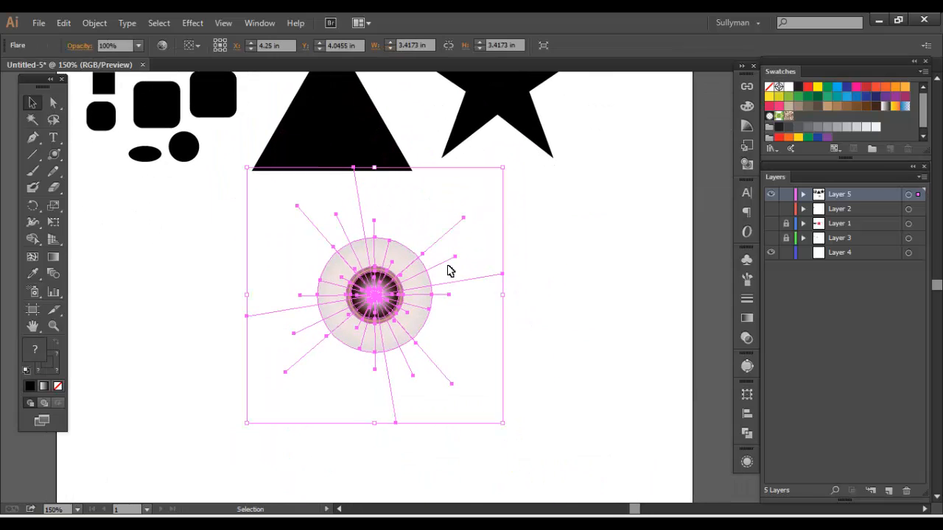
click(518, 234)
drag(523, 235, 576, 315)
drag(441, 389, 399, 219)
key(Delete)
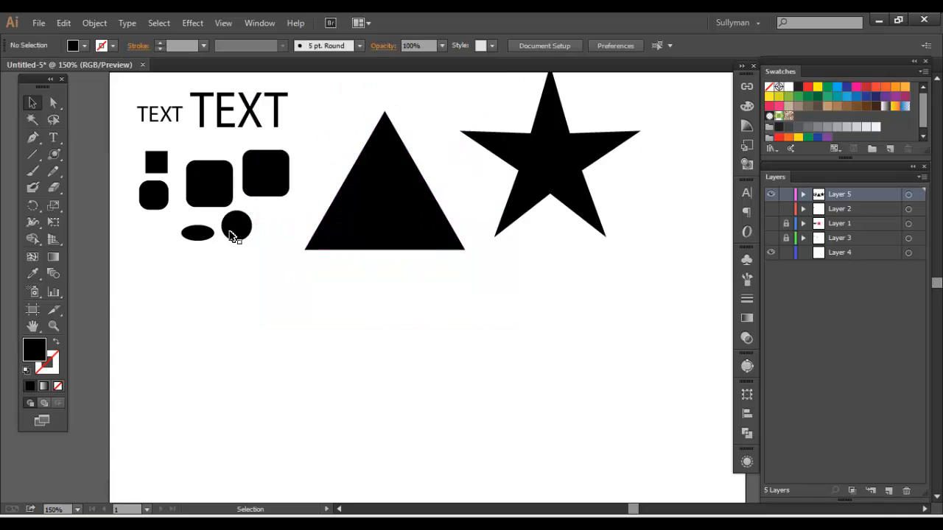
Examine the Flare tool's center, halo, rays and rings options, and cancel without creating a flare
click(55, 162)
click(406, 351)
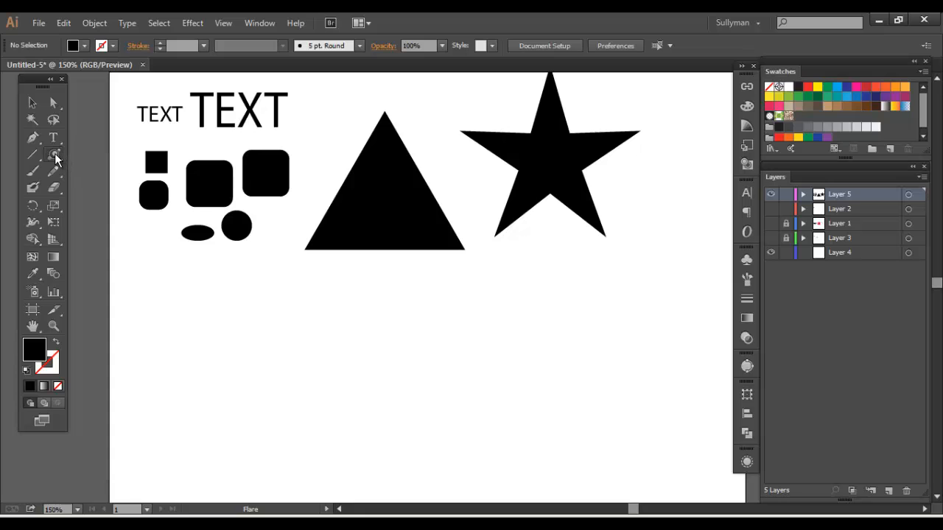
click(401, 355)
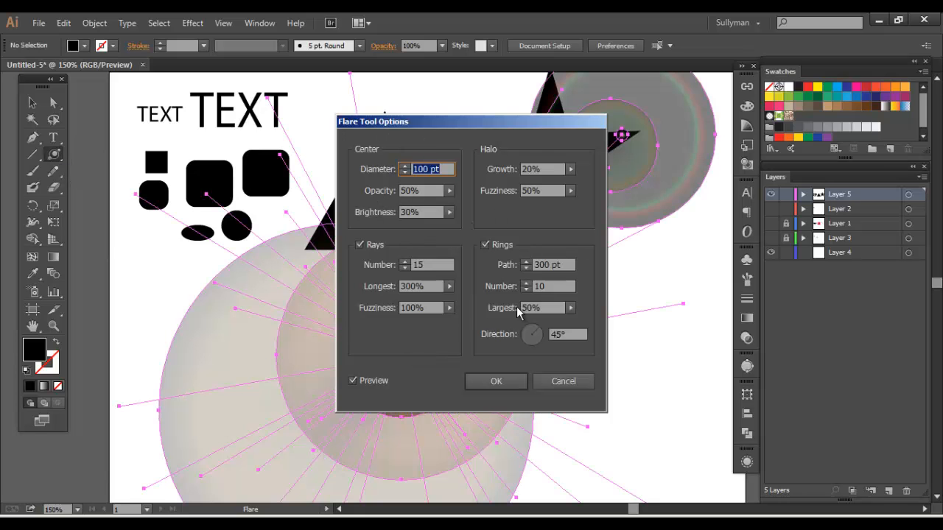
click(559, 383)
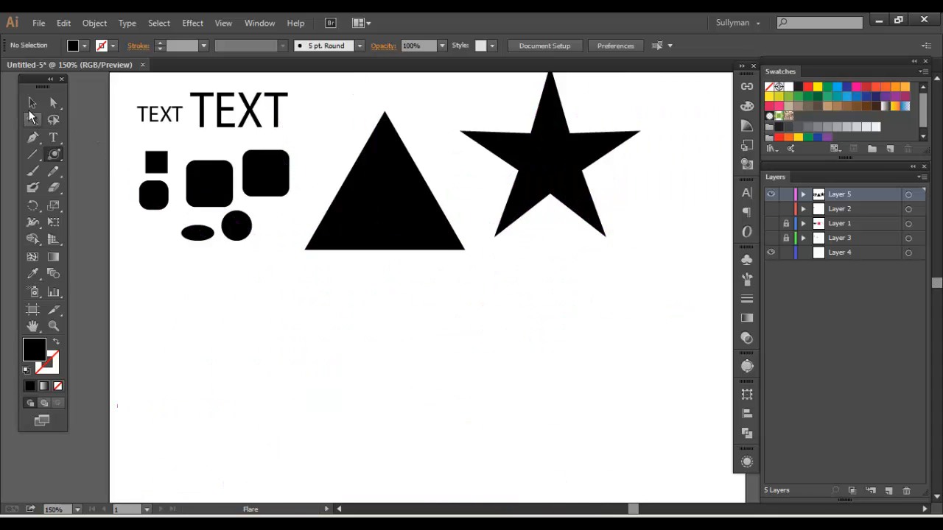
click(33, 103)
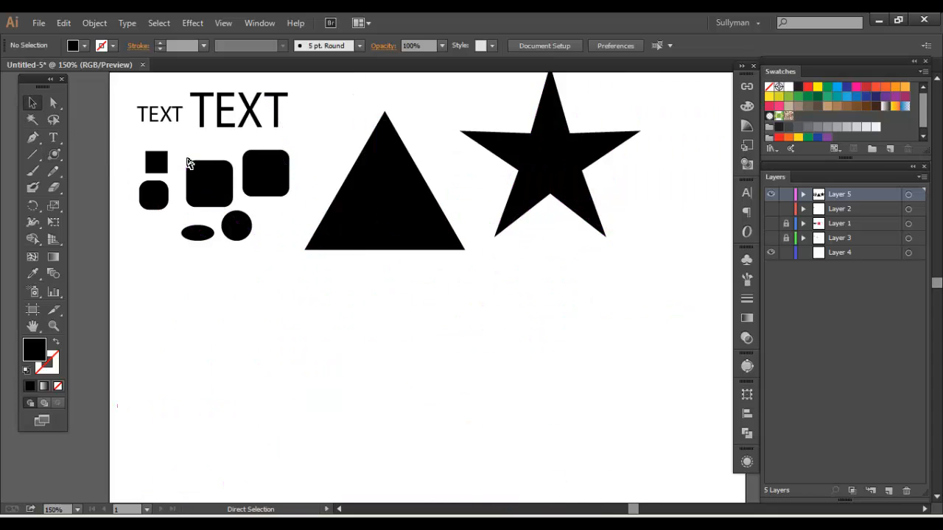
Pick the Blob Brush tool and show Layer 3 to review the tools for each object type, hiding the layer again
key(ctrl+minus)
click(53, 137)
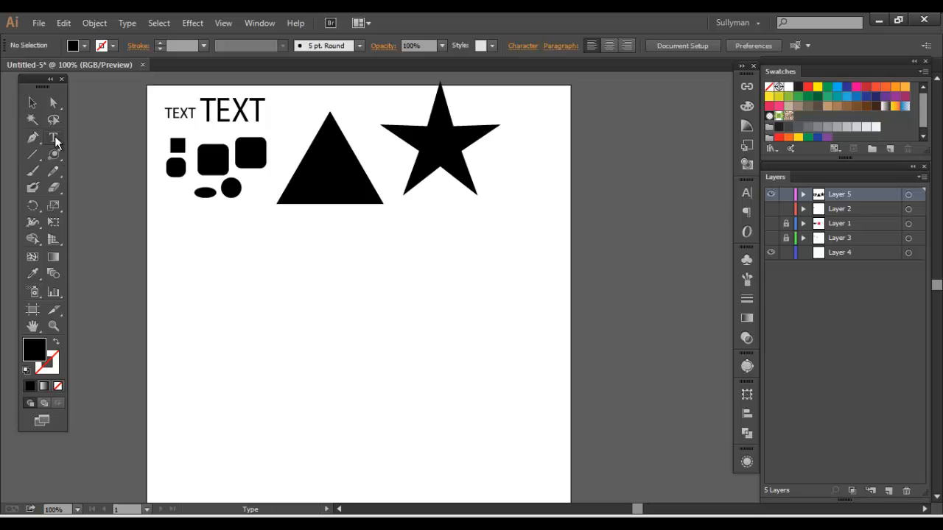
click(53, 153)
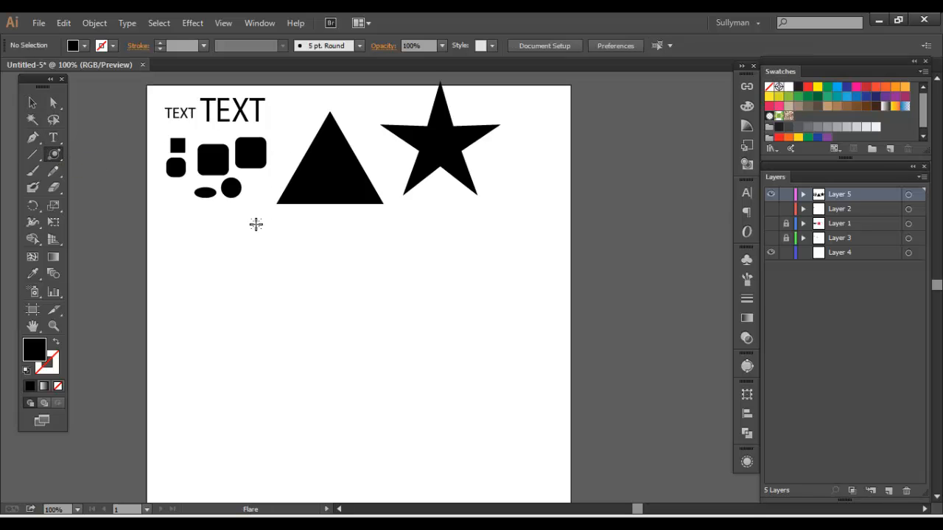
drag(281, 205, 285, 221)
click(33, 188)
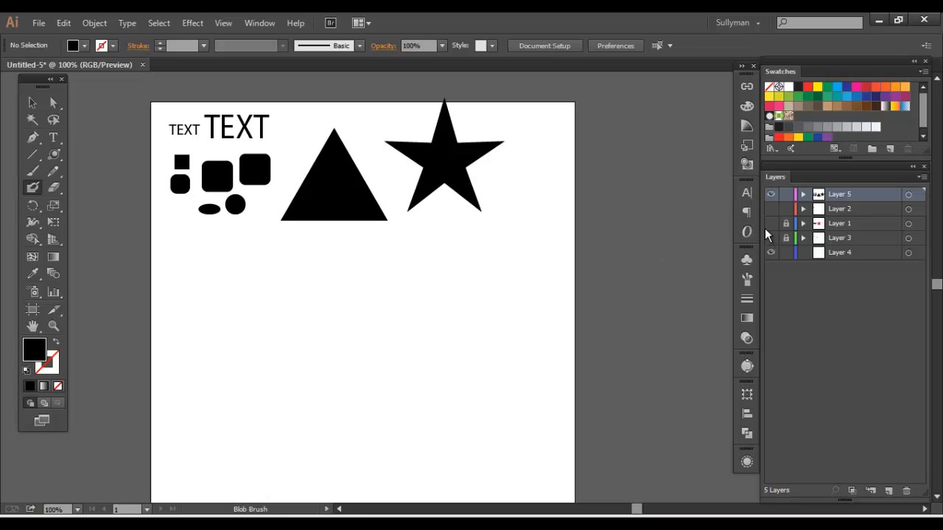
click(771, 238)
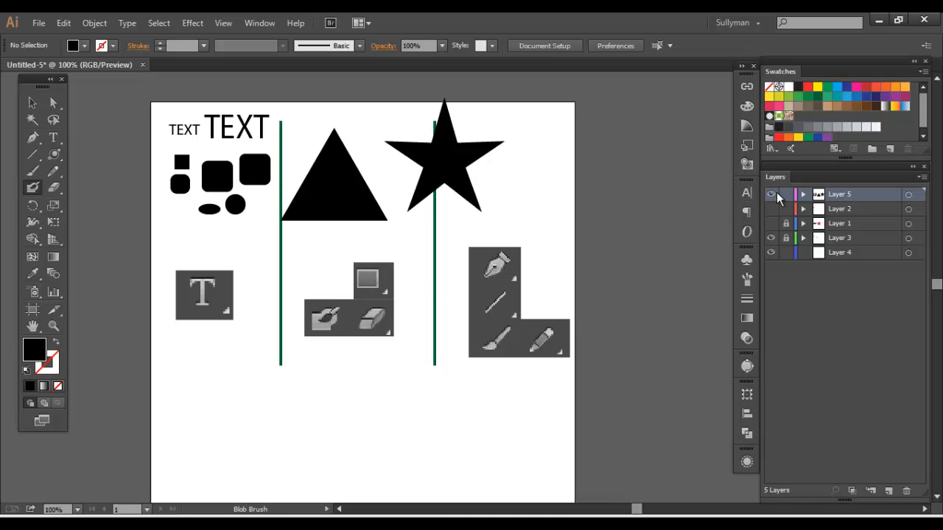
click(772, 238)
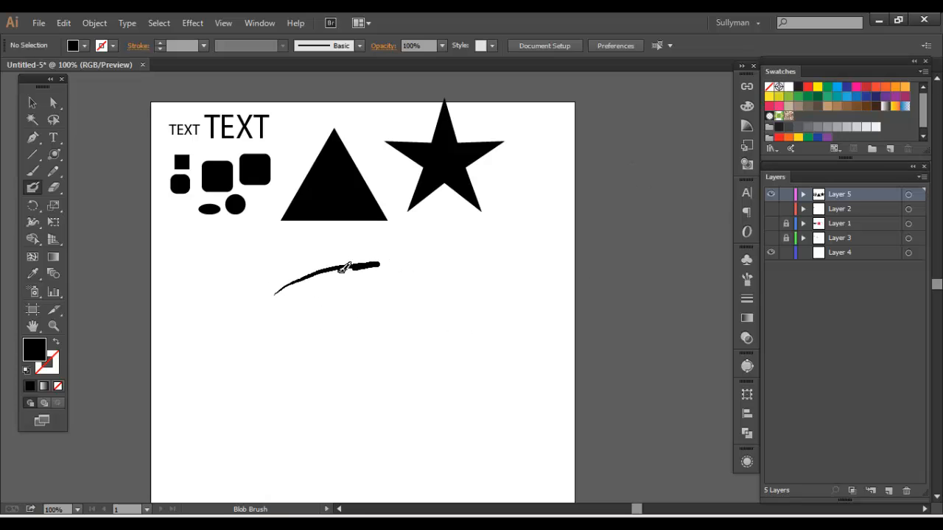
Paint a solid black freehand scribble with the Blob Brush below the small shapes and triangle, and check its outline by selecting it
mouse_move(343, 268)
mouse_down()
mouse_move(278, 280)
mouse_move(370, 270)
mouse_move(354, 353)
mouse_up()
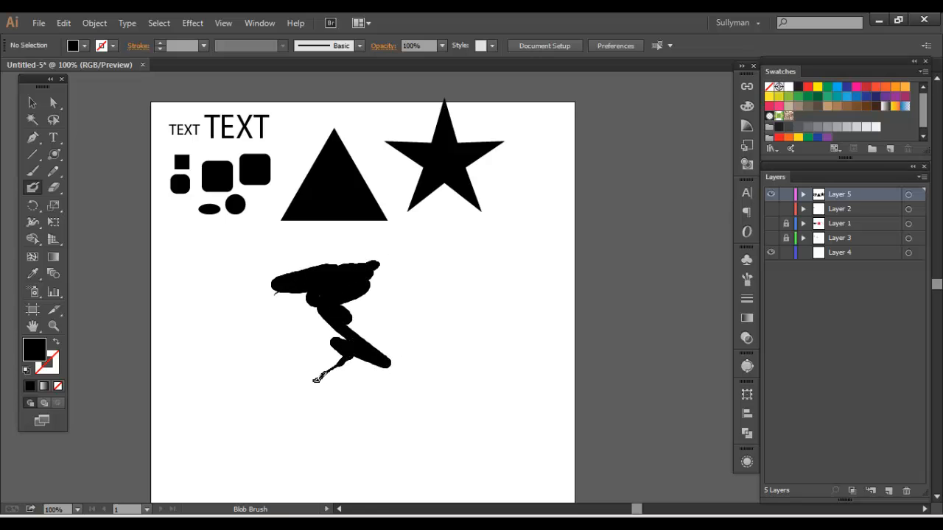
mouse_move(236, 376)
mouse_down()
mouse_move(213, 311)
mouse_move(253, 297)
mouse_up()
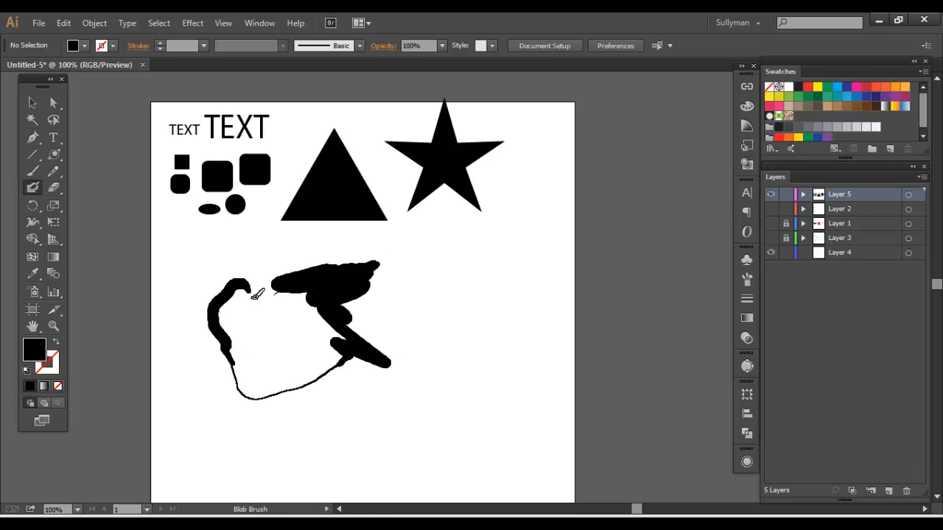
mouse_move(277, 350)
mouse_down()
mouse_move(361, 383)
mouse_move(284, 328)
mouse_move(299, 307)
mouse_move(254, 336)
mouse_move(268, 363)
mouse_up()
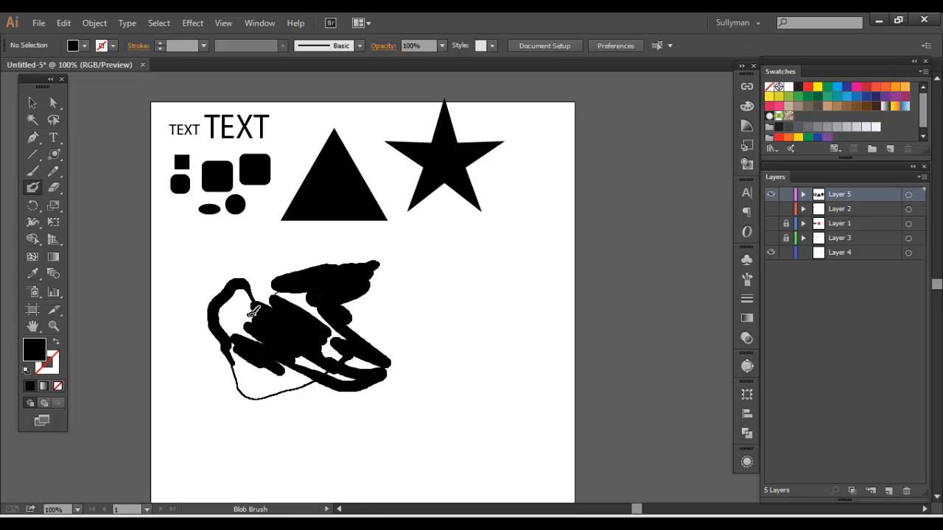
key(shift+x)
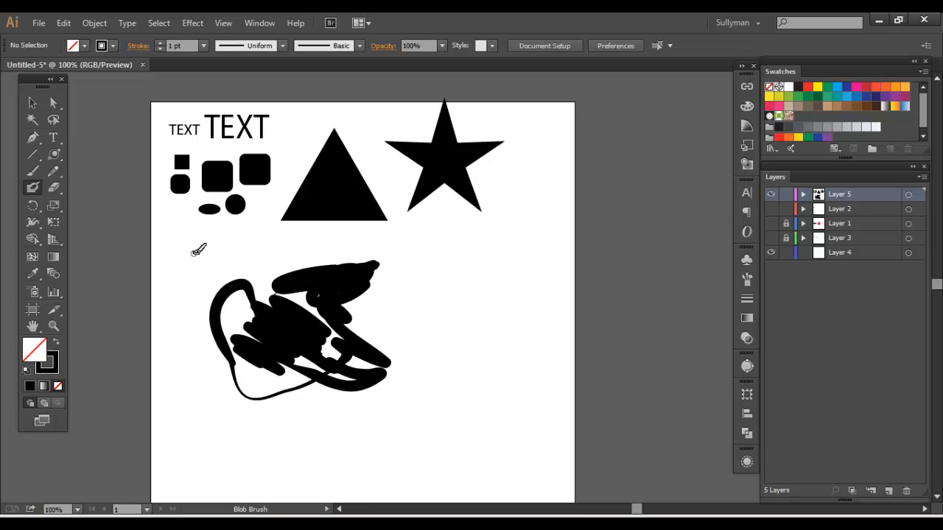
click(41, 104)
mouse_move(196, 277)
mouse_down()
mouse_move(262, 329)
mouse_move(378, 393)
mouse_up()
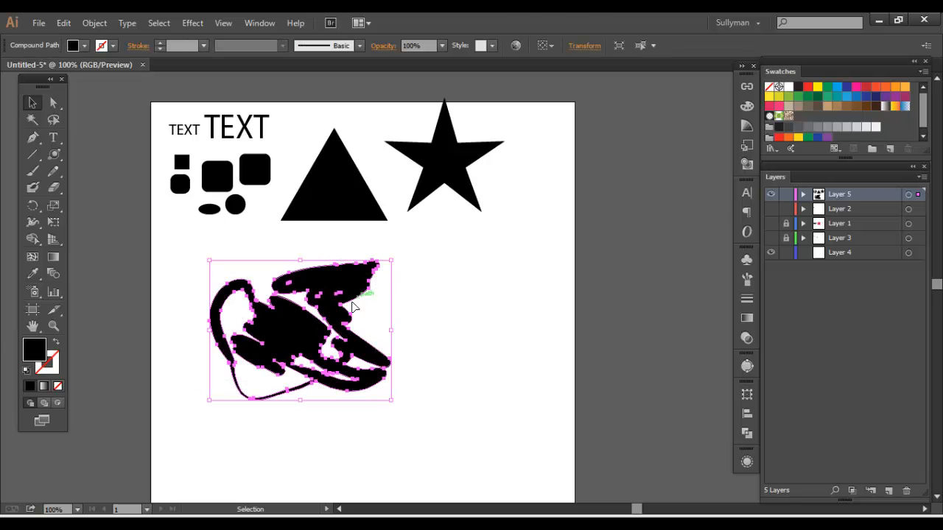
Draw a long winding black line with the Paintbrush, starting below the star and ending under the scribble, and select it
click(34, 170)
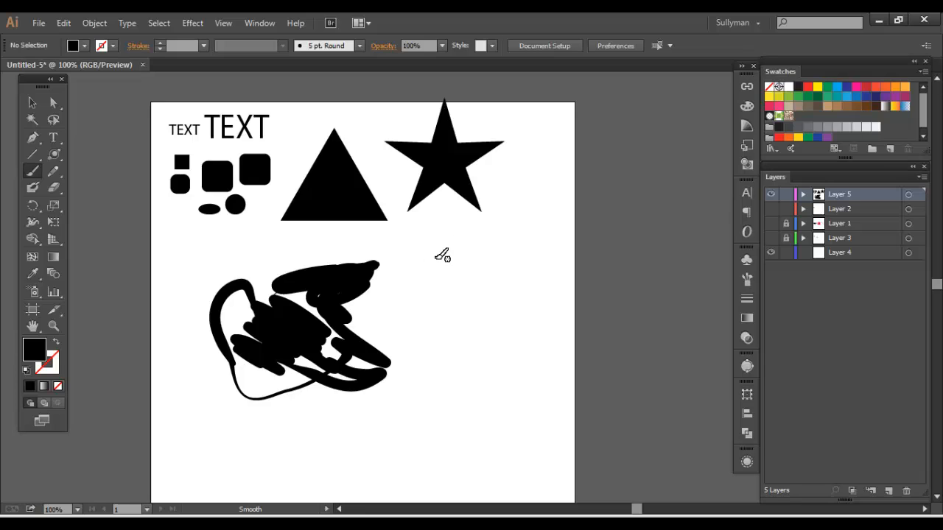
mouse_move(433, 252)
mouse_down()
mouse_move(407, 275)
mouse_move(493, 283)
mouse_move(511, 315)
mouse_move(430, 323)
mouse_move(417, 343)
mouse_move(483, 355)
mouse_move(501, 371)
mouse_move(492, 395)
mouse_move(429, 396)
mouse_move(419, 425)
mouse_move(464, 460)
mouse_move(310, 459)
mouse_up()
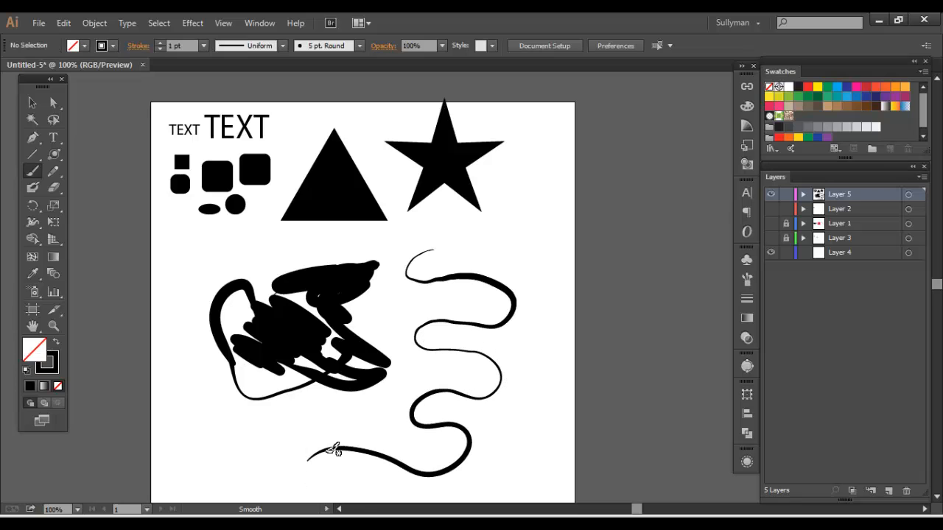
click(34, 103)
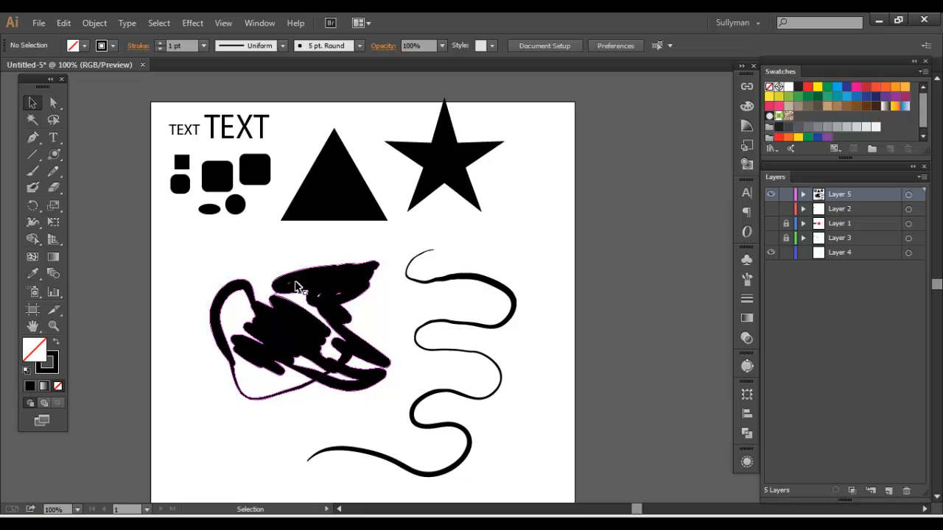
mouse_move(396, 256)
mouse_down()
mouse_move(456, 318)
mouse_move(458, 310)
mouse_up()
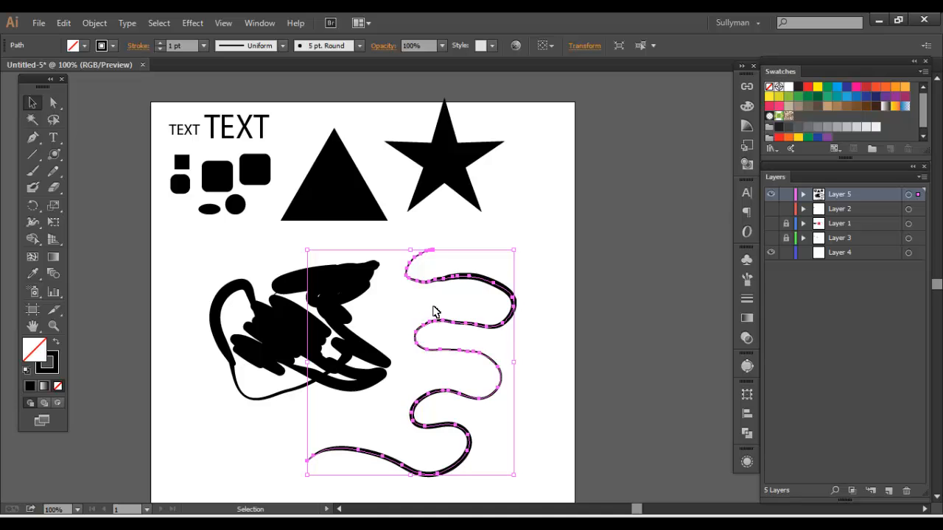
Reshape the lower end of the winding line by moving individual anchor points with Direct Selection
key(a)
click(391, 390)
click(358, 450)
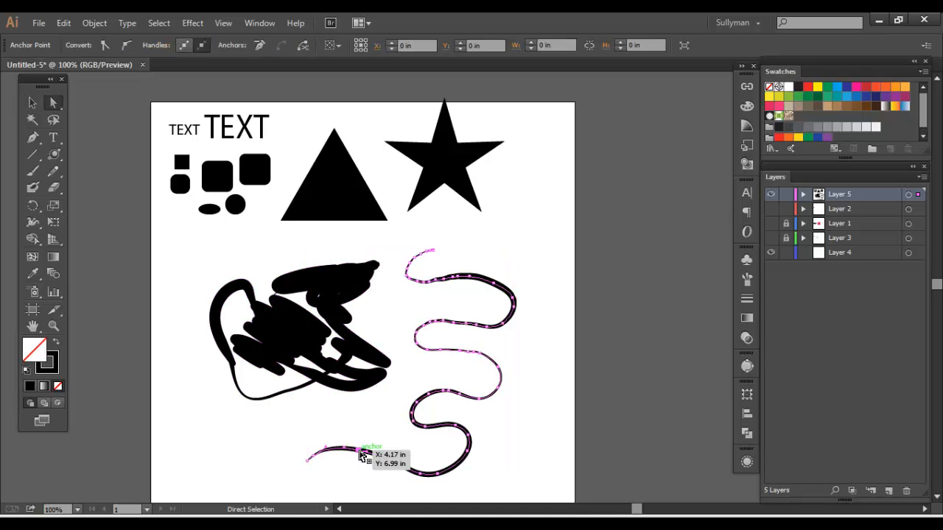
mouse_move(361, 452)
mouse_down()
mouse_move(362, 436)
mouse_move(387, 438)
mouse_move(403, 467)
mouse_move(421, 452)
mouse_up()
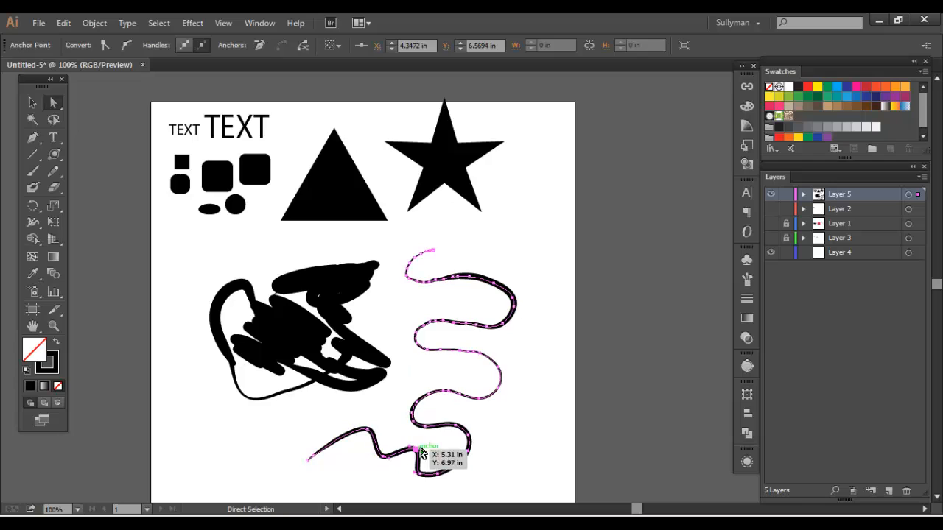
Pull an anchor point on the scribble's lower edge downward to form a pointed bulge, and deselect it
click(378, 385)
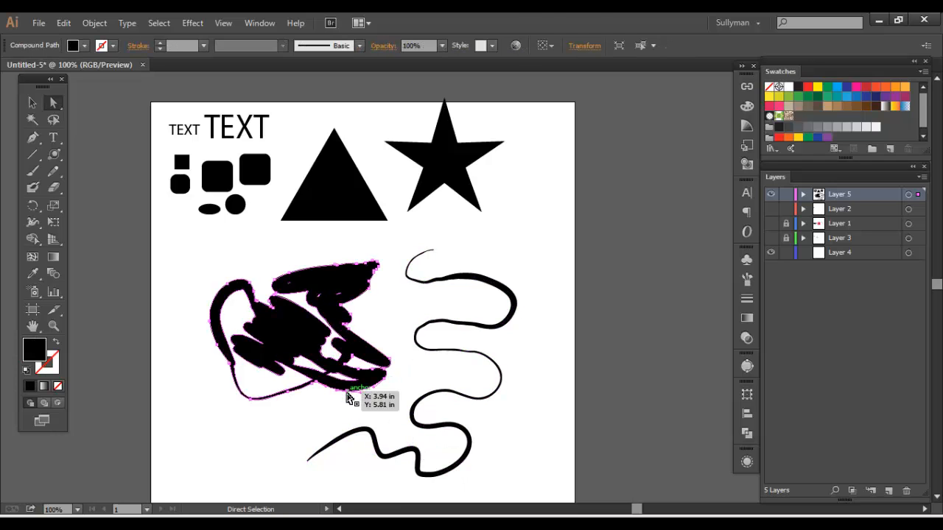
drag(347, 392, 334, 411)
click(308, 415)
Apply the rough charcoal-like art brush to the winding line and set its stroke weight to 4 pt
click(366, 430)
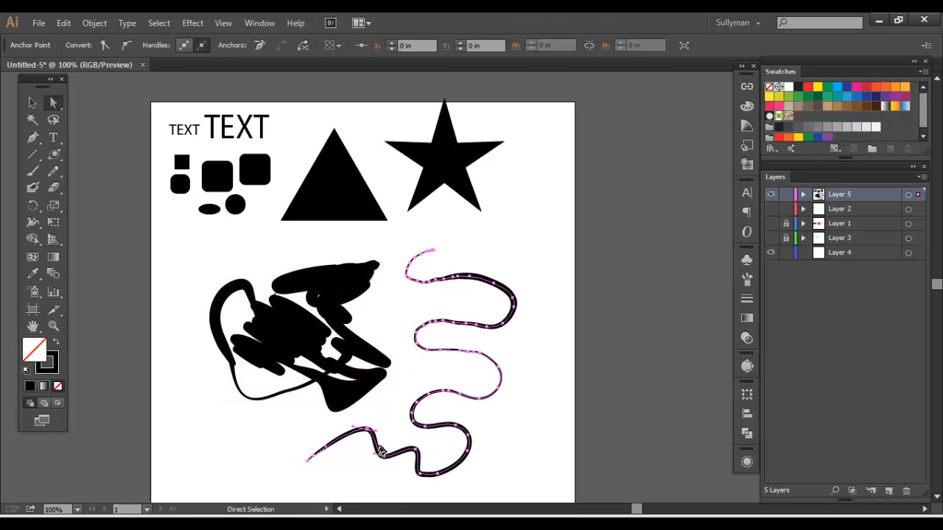
click(381, 451)
click(748, 280)
click(663, 283)
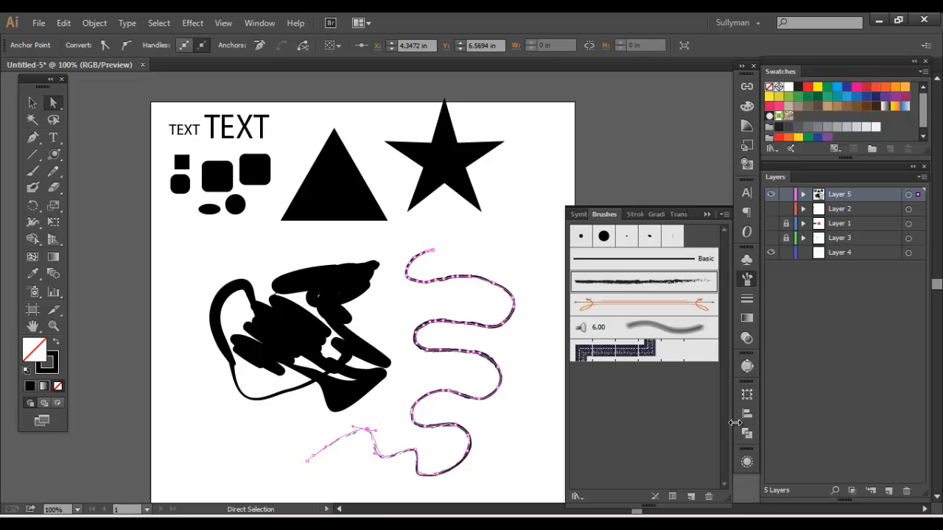
click(747, 298)
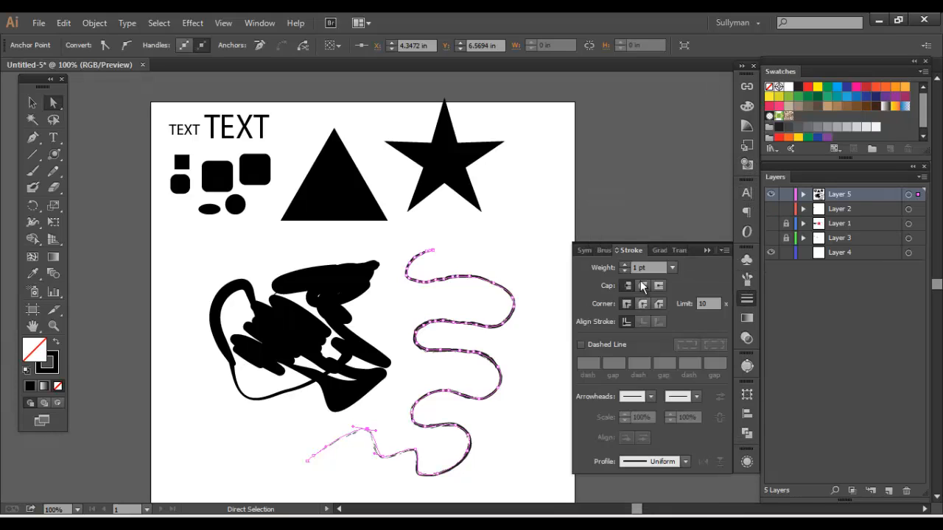
click(625, 265)
click(625, 265)
click(625, 265)
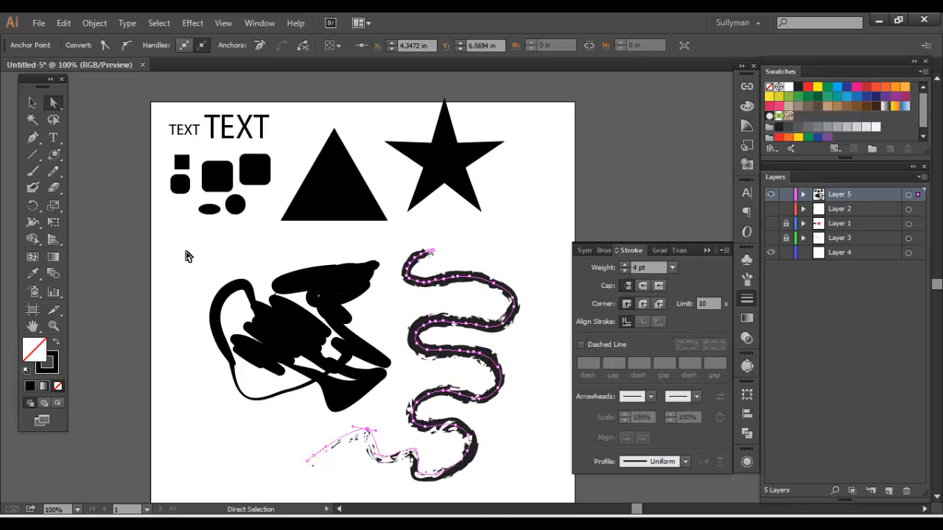
Select the whole winding line and reduce its stroke weight to 2 pt
click(30, 104)
click(479, 279)
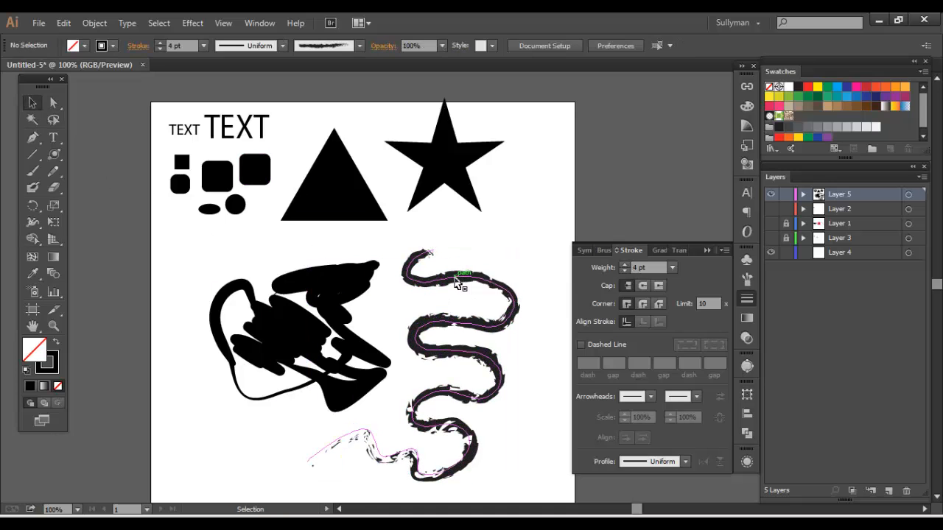
click(461, 383)
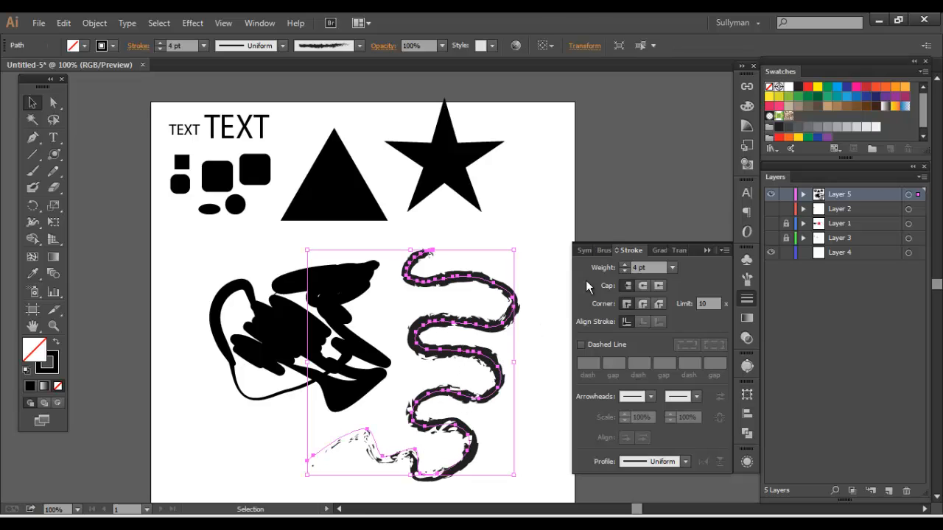
click(623, 271)
click(624, 271)
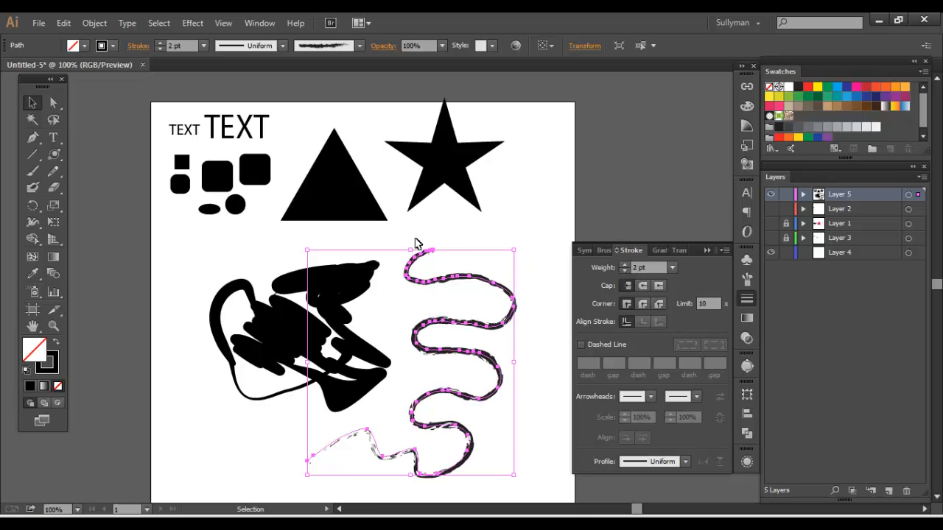
Select the scribble and the winding line in turn to compare shape and line, and delete the winding line
click(476, 258)
click(445, 344)
click(341, 295)
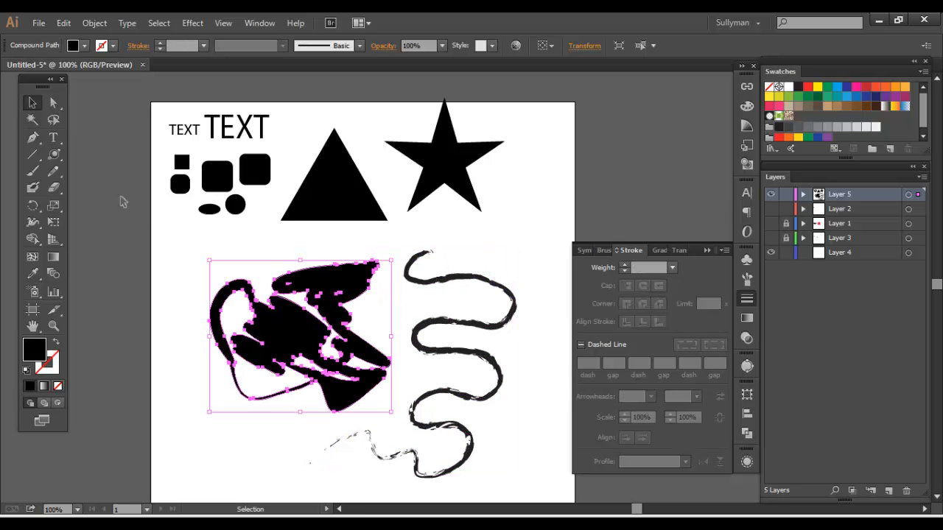
click(477, 278)
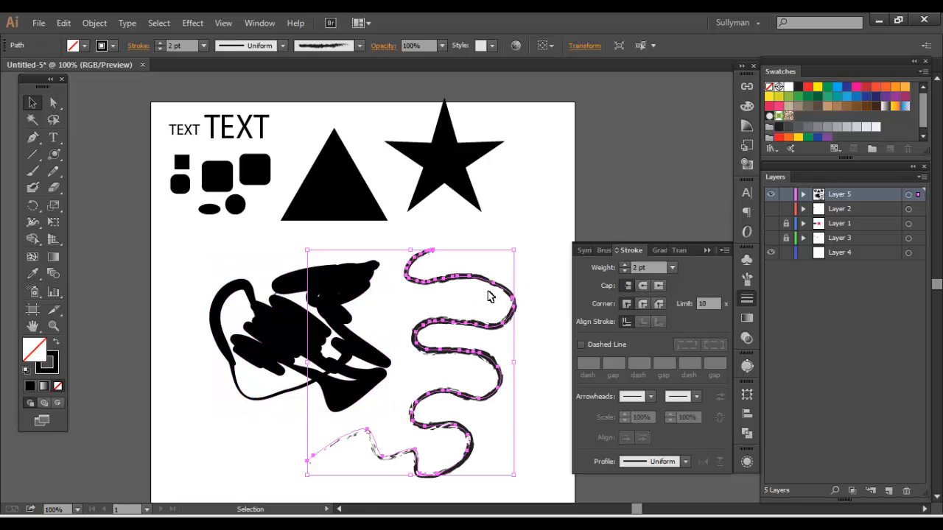
key(Delete)
Scale the scribble down to about three quarters of its size and move it just below the small shapes
drag(349, 304, 341, 295)
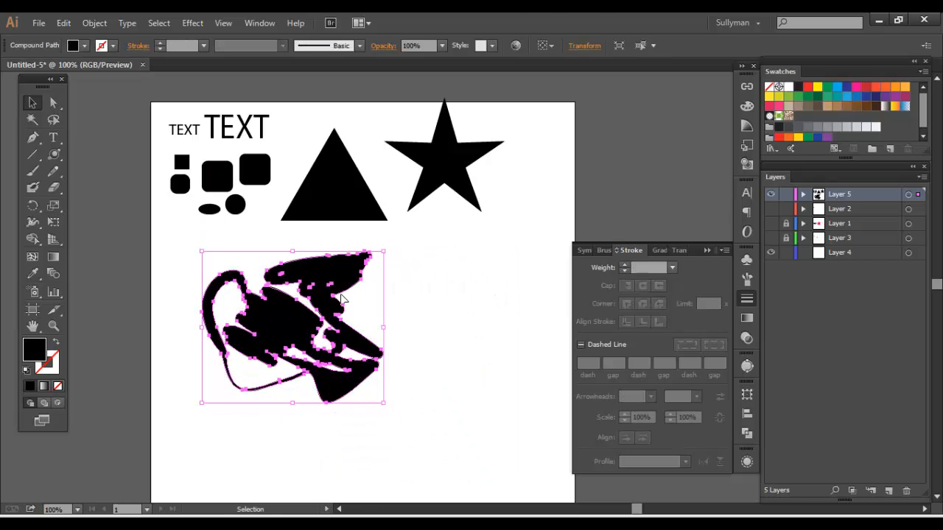
drag(383, 404, 336, 364)
drag(286, 284, 273, 257)
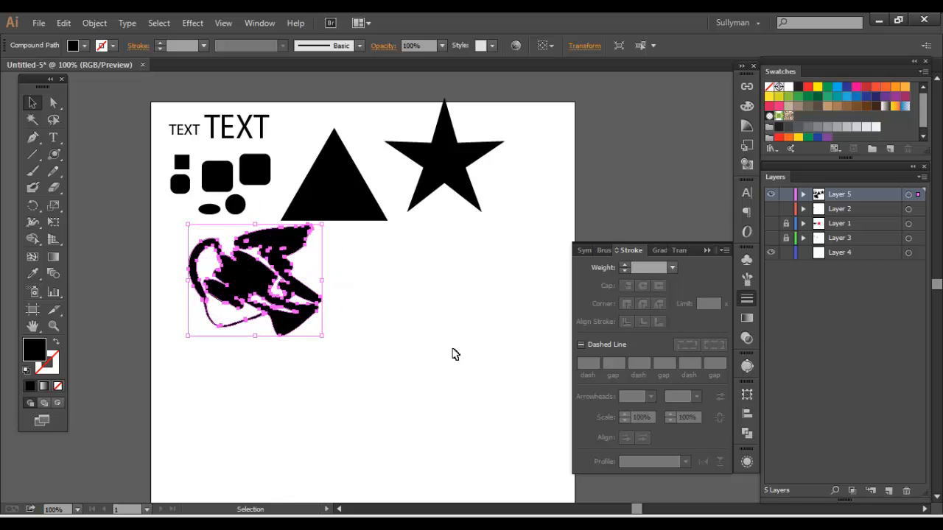
Paint two dots below the star with the Blob Brush, swapping fill and stroke between them
click(452, 352)
click(33, 187)
click(398, 307)
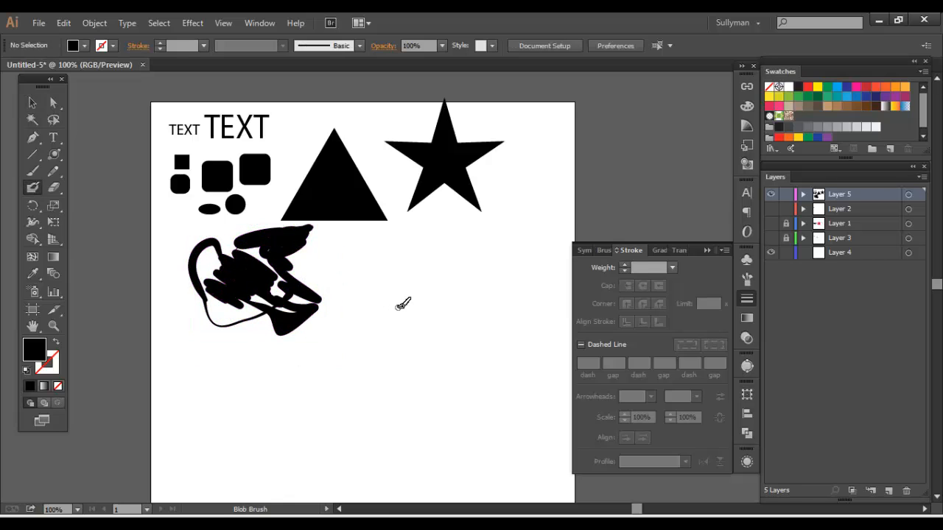
key(shift+x)
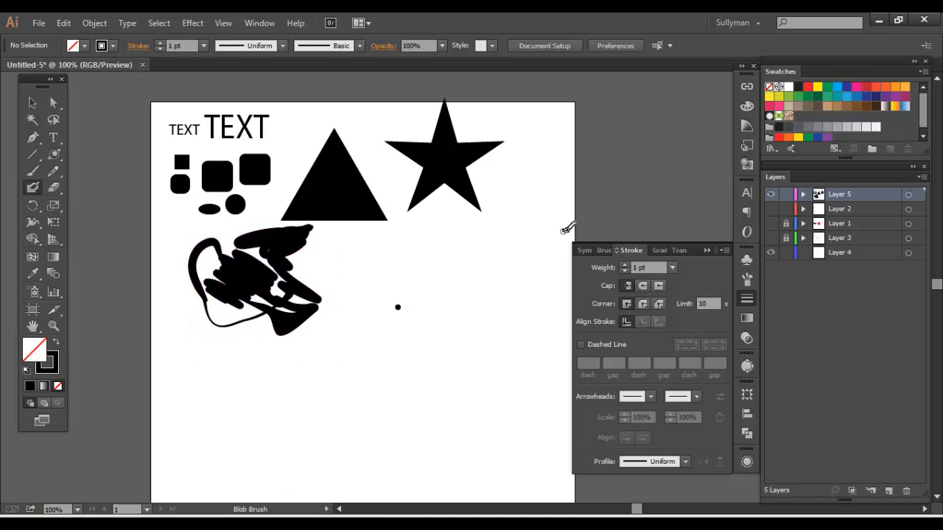
click(395, 291)
Delete the Blob Brush dots painted below the star
click(33, 102)
drag(354, 254, 432, 294)
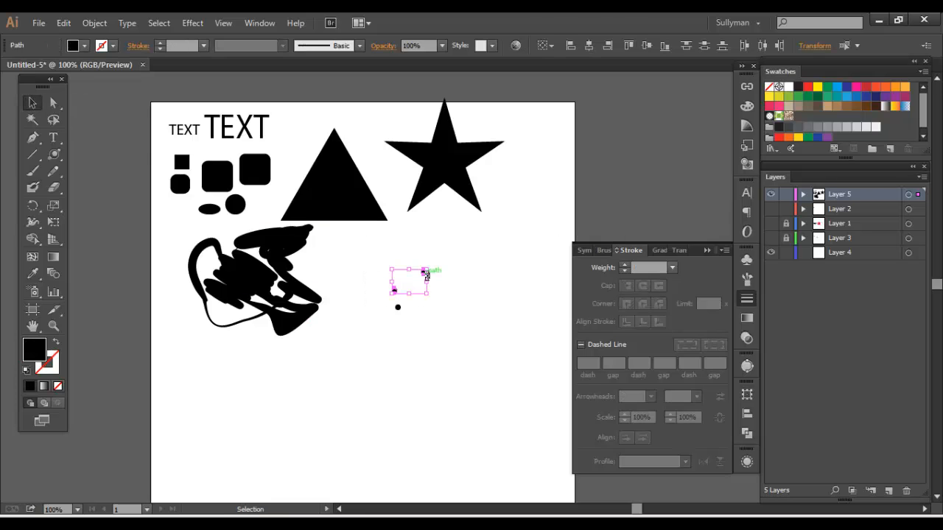
key(Delete)
click(398, 307)
key(Delete)
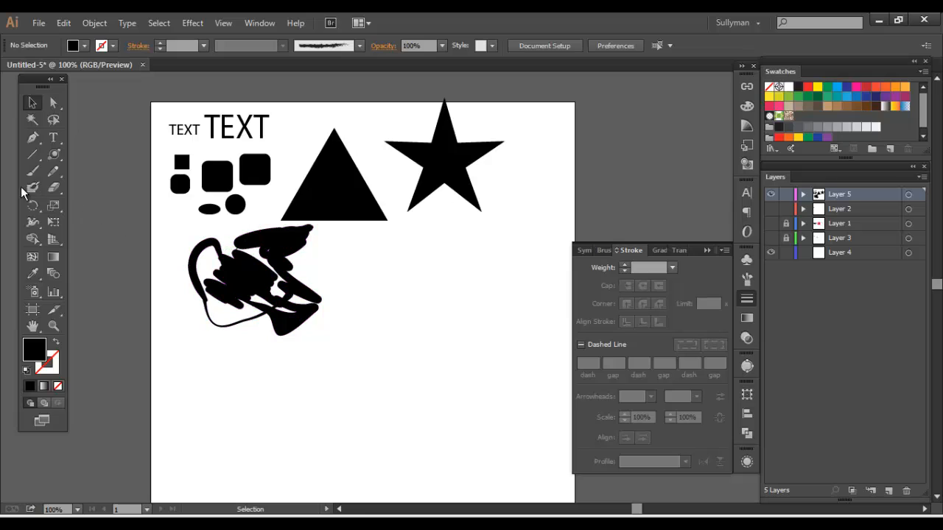
Set the Blob Brush options to 2.5 px fidelity, 16% smoothness and a -31° brush angle
click(34, 188)
double_click(39, 188)
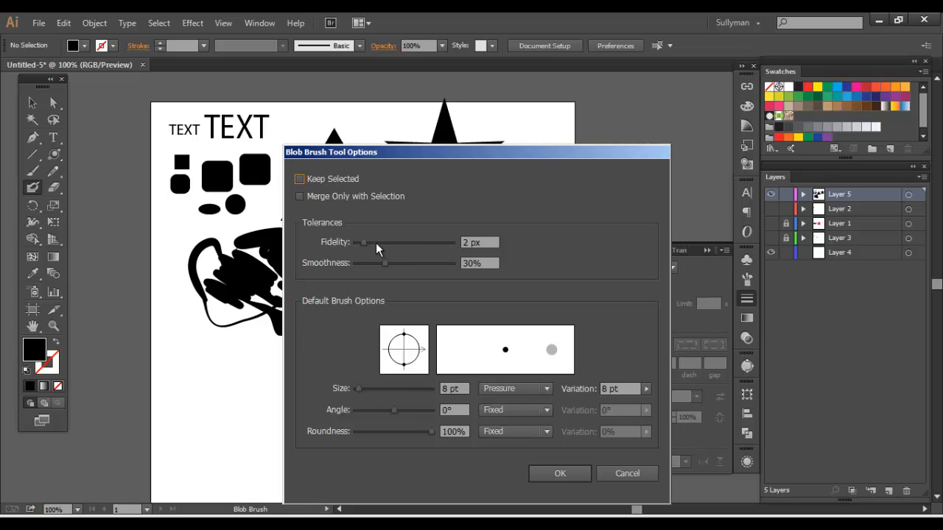
drag(364, 244, 420, 242)
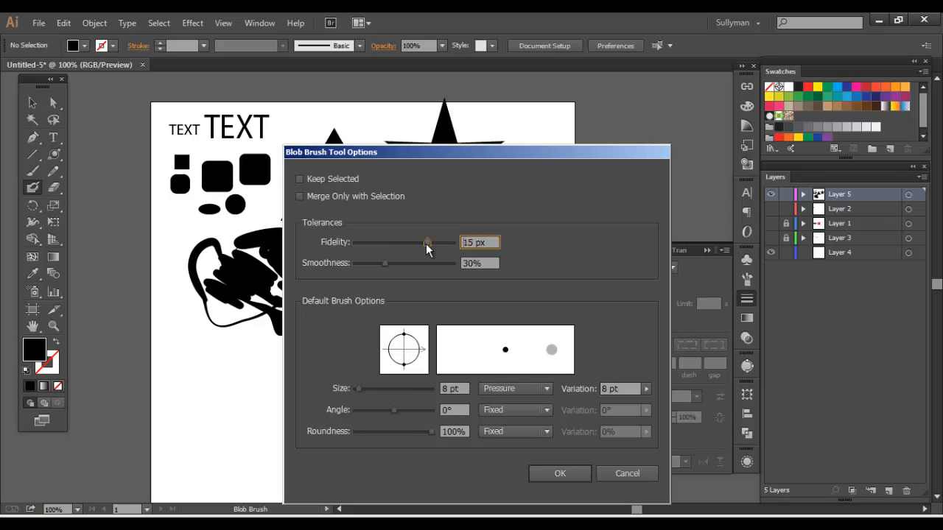
drag(425, 243, 363, 244)
mouse_move(384, 263)
mouse_down()
mouse_move(414, 265)
mouse_move(370, 266)
mouse_up()
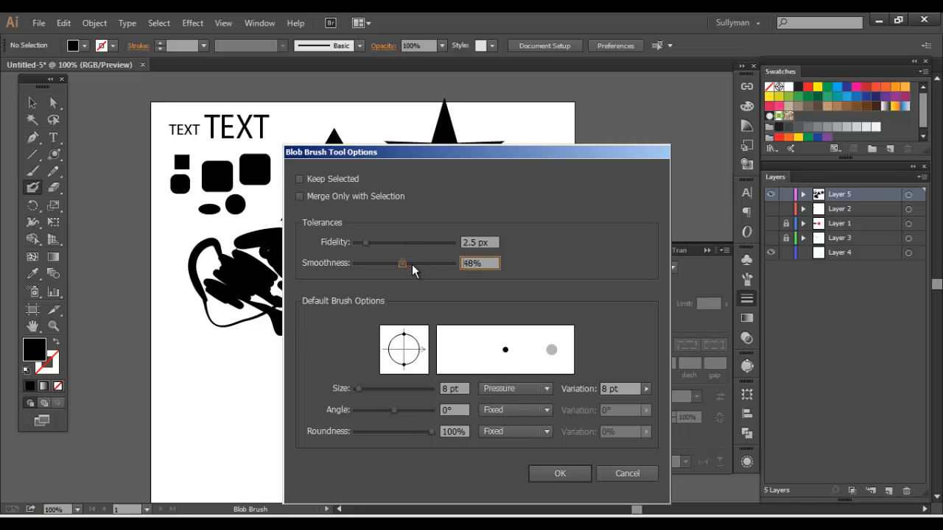
drag(405, 263, 370, 263)
mouse_move(421, 354)
mouse_down()
mouse_move(414, 338)
mouse_move(427, 331)
mouse_move(435, 369)
mouse_up()
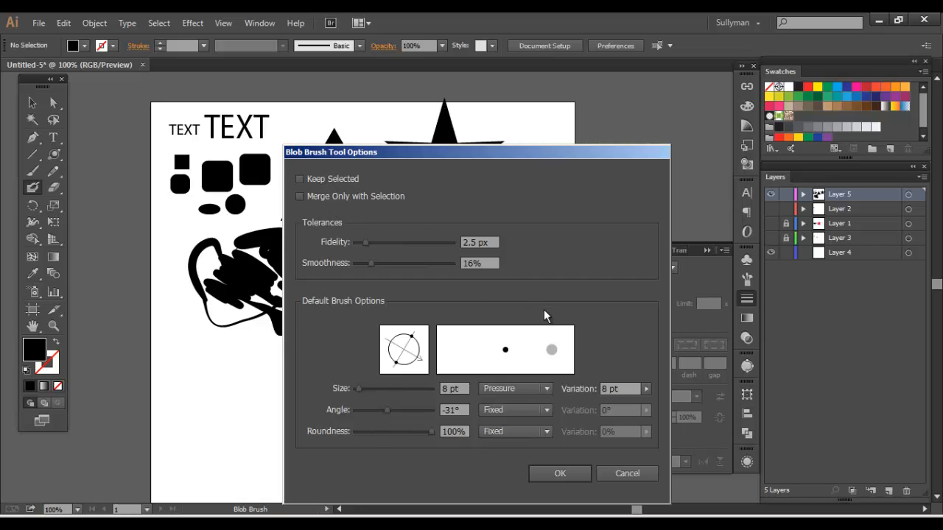
click(575, 472)
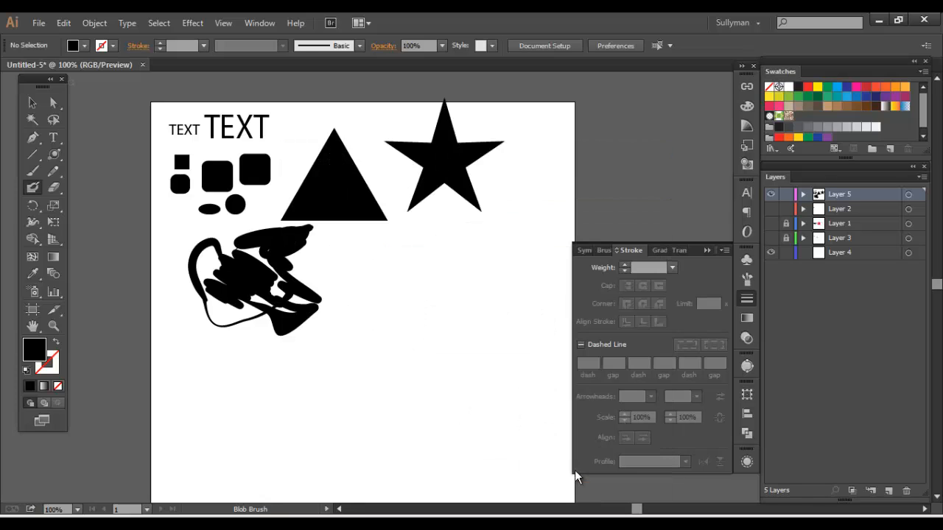
Review the tool overview on Layer 3 with Layer 5 temporarily hidden, and restore the original layer visibility
click(56, 190)
click(771, 237)
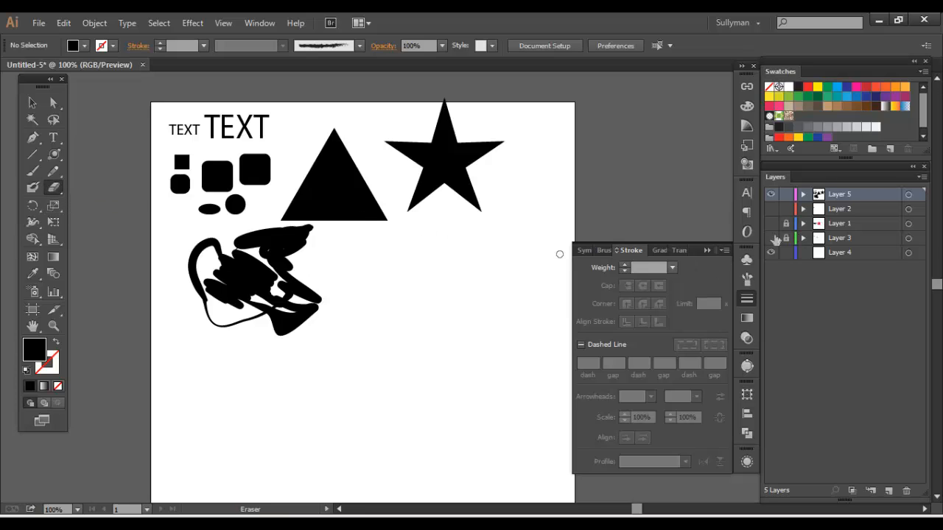
click(770, 194)
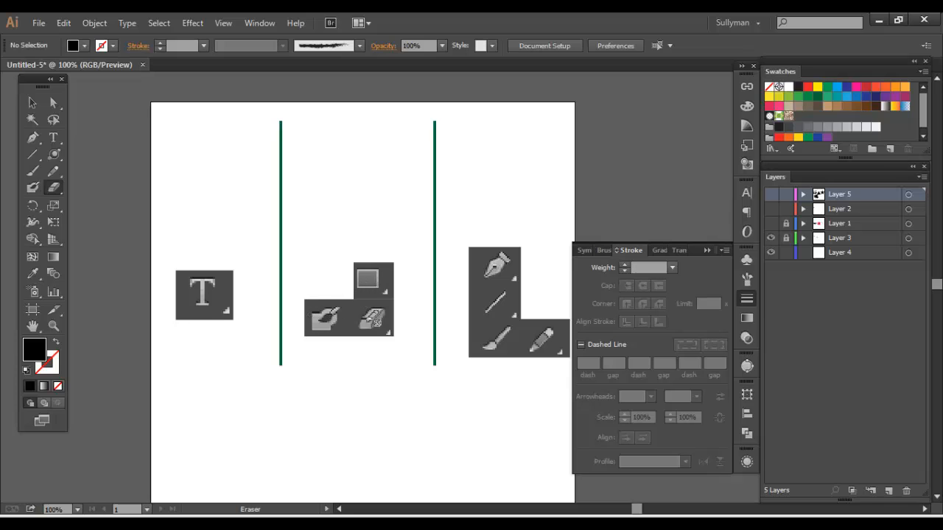
click(770, 195)
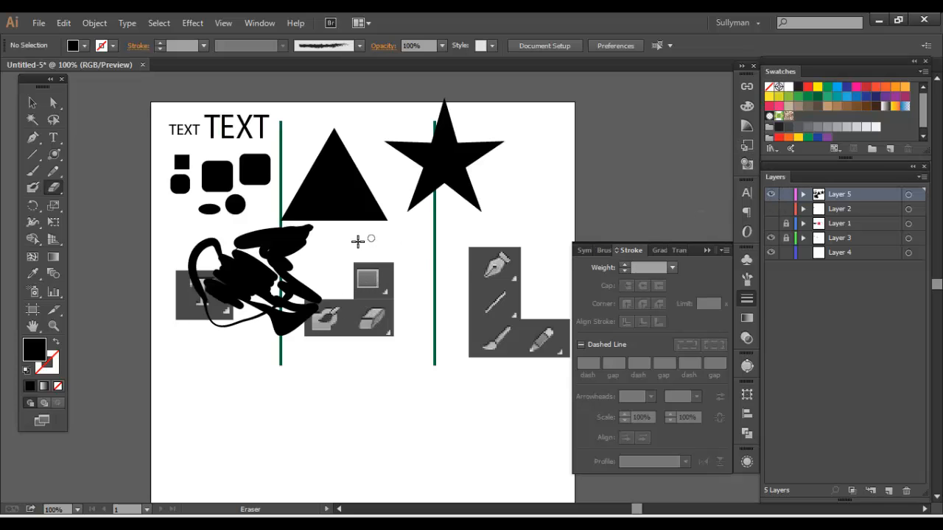
click(771, 238)
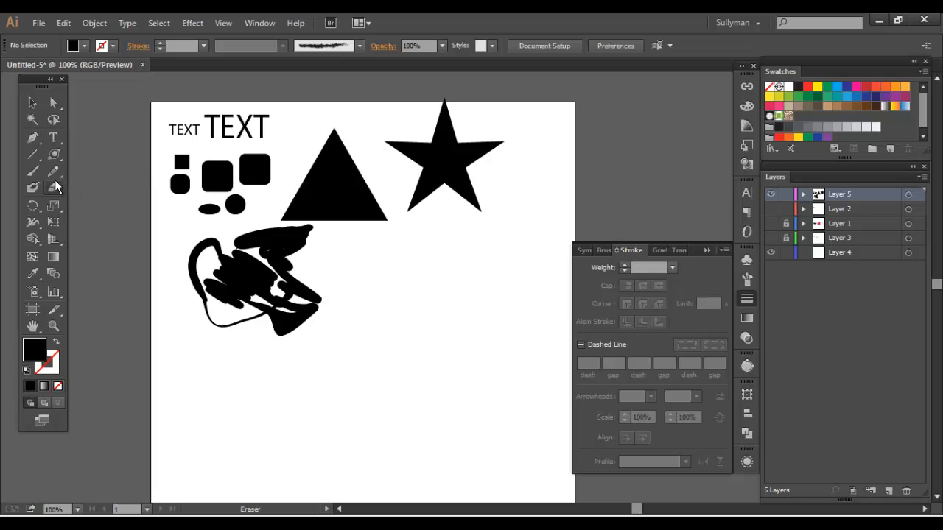
Erase a diagonal band across the large triangle with the Eraser tool and select the larger piece
click(53, 187)
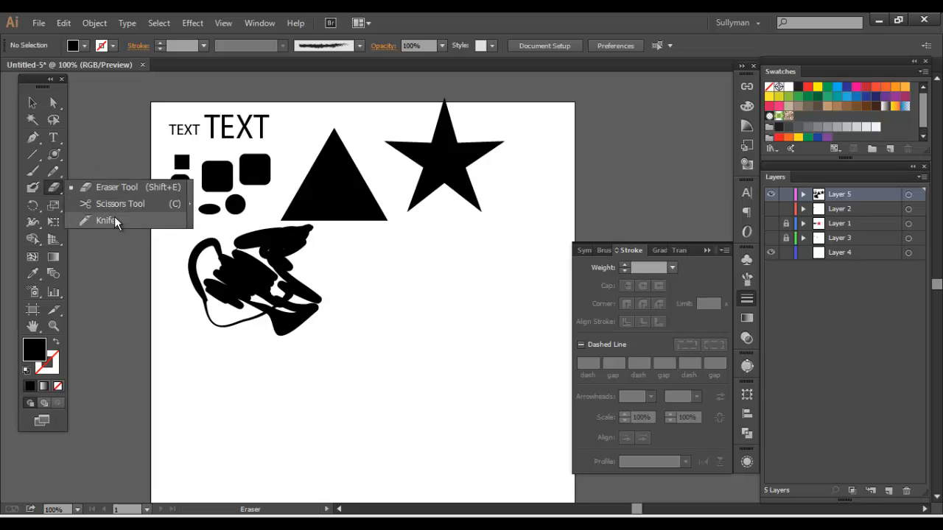
click(106, 189)
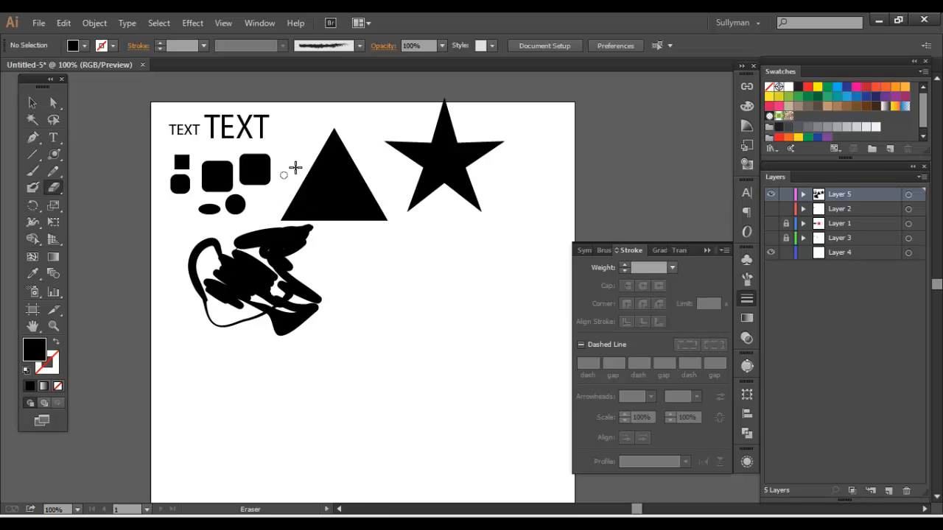
mouse_move(297, 166)
mouse_down()
mouse_move(359, 220)
mouse_move(304, 175)
mouse_move(357, 220)
mouse_move(320, 185)
mouse_up()
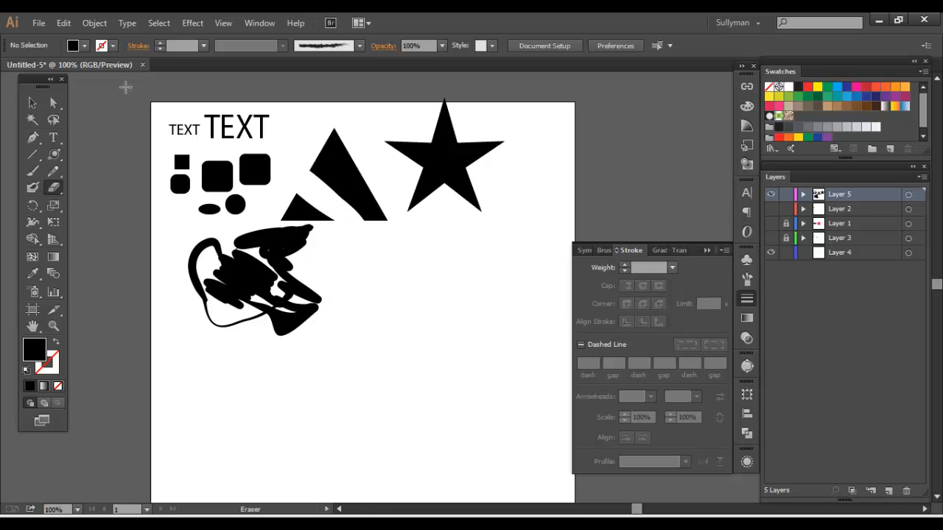
click(33, 102)
click(351, 187)
click(351, 187)
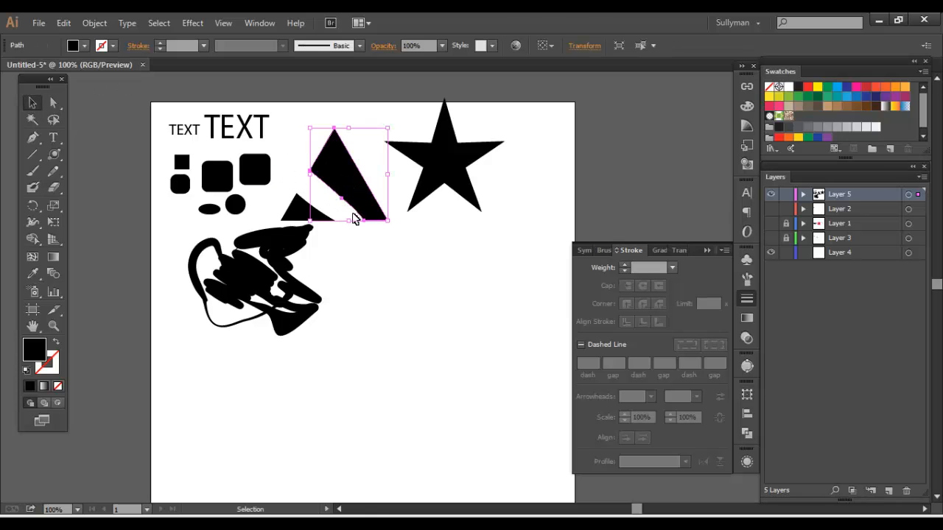
Fill the smaller triangle piece with red and place both pieces between the small shapes and the star
drag(304, 166, 400, 300)
click(480, 276)
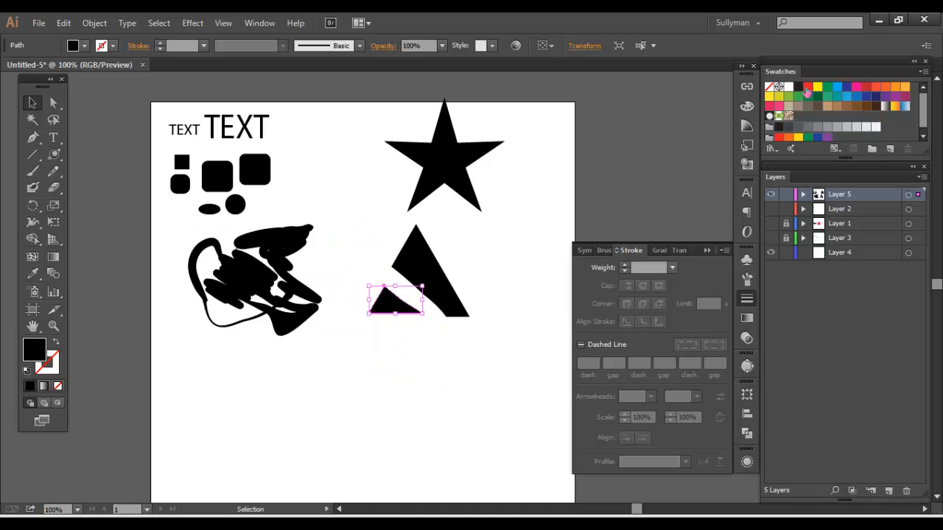
click(808, 90)
click(358, 246)
drag(358, 246, 353, 170)
click(322, 280)
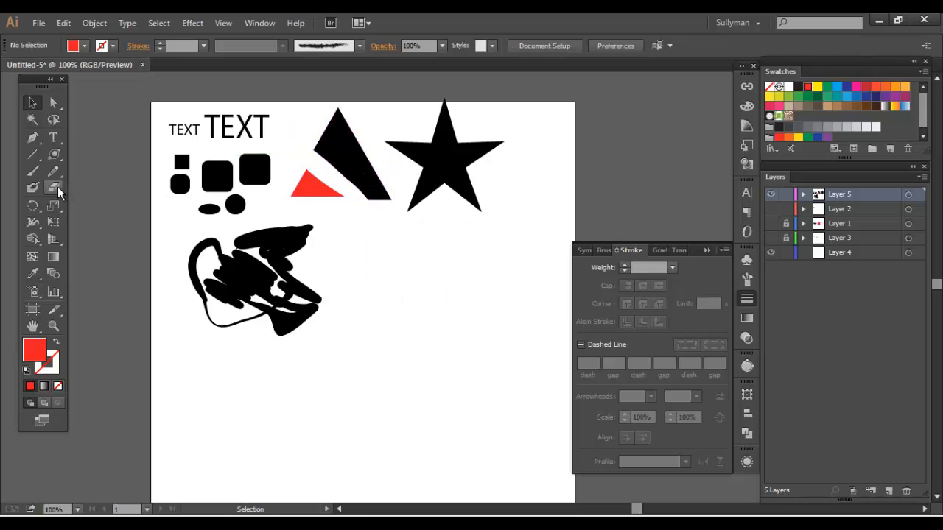
Cut the star in two with the Scissors tool at its lower and upper-right inner corners
drag(58, 188, 94, 203)
key(v)
click(436, 153)
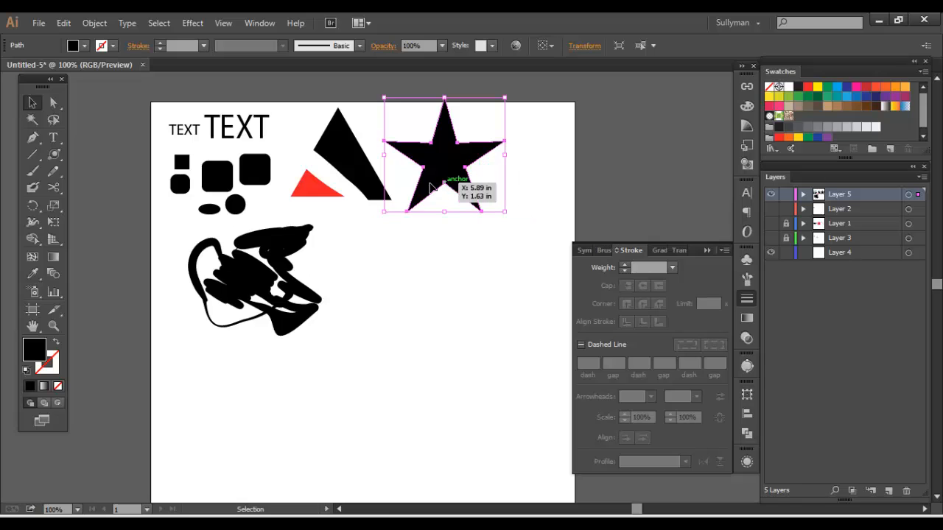
click(53, 189)
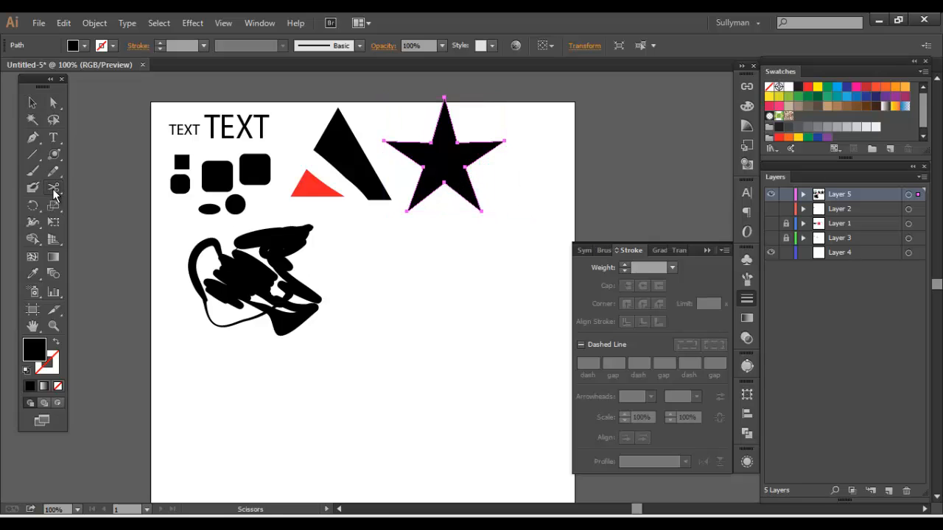
click(443, 181)
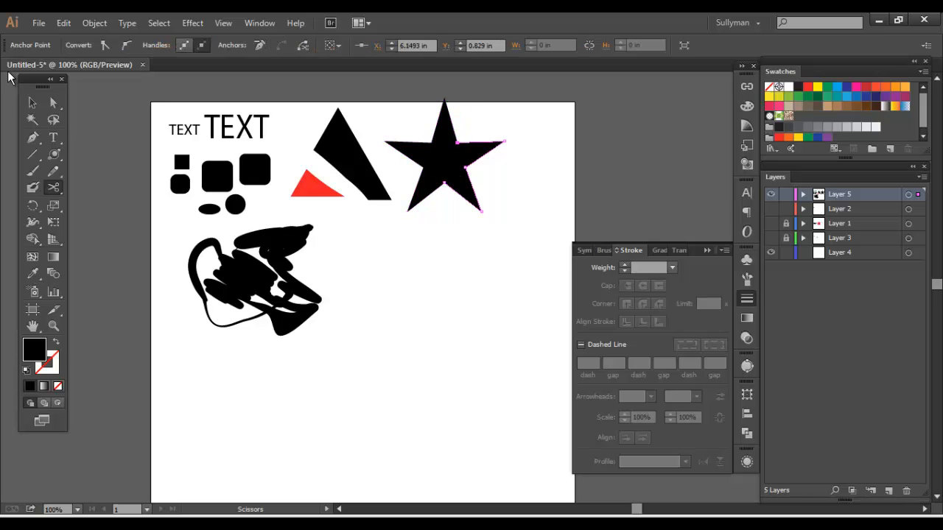
Move the cut-off two-pointed part of the star away from the rest of it
key(v)
drag(469, 160, 513, 169)
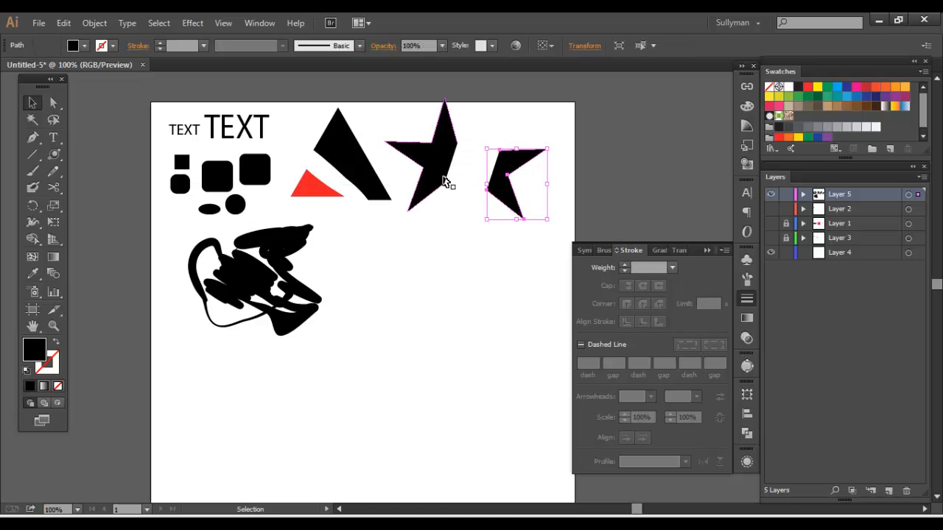
click(457, 211)
click(519, 187)
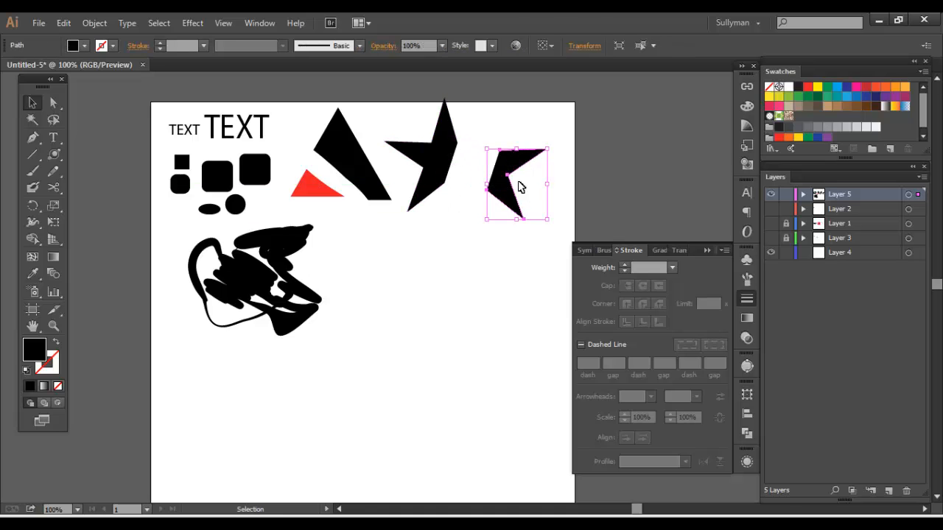
click(473, 183)
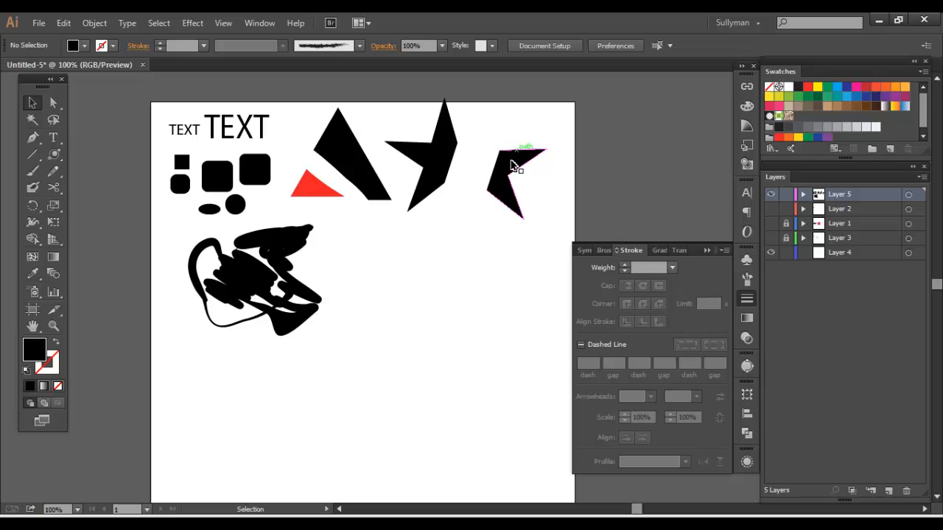
Examine the two star pieces and their straight cut edges at 300% zoom
key(a)
key(ctrl+plus)
key(ctrl+plus)
key(ctrl+plus)
drag(474, 191, 382, 370)
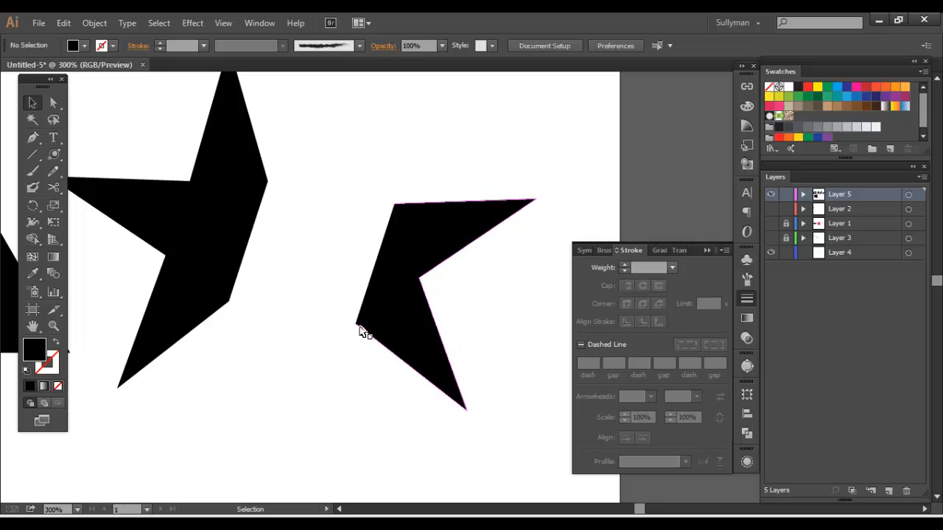
drag(331, 296, 464, 377)
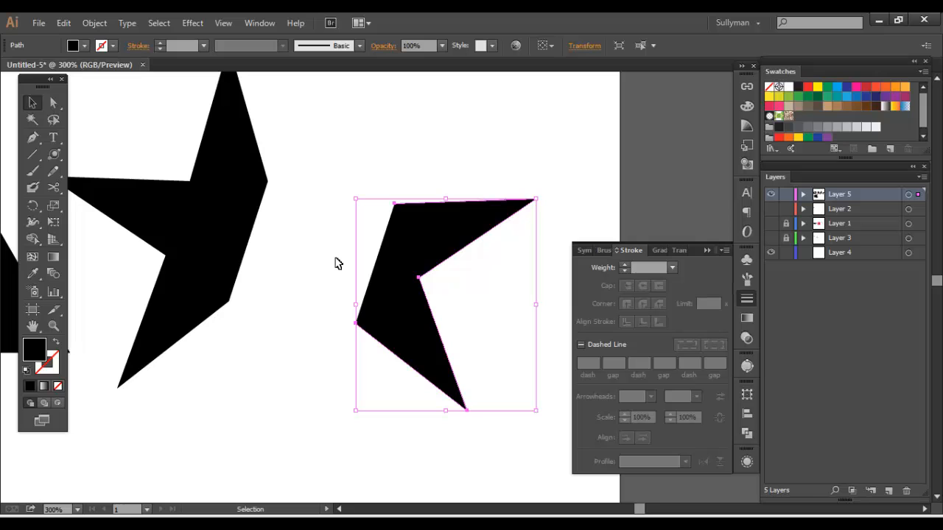
drag(314, 215, 432, 247)
click(265, 213)
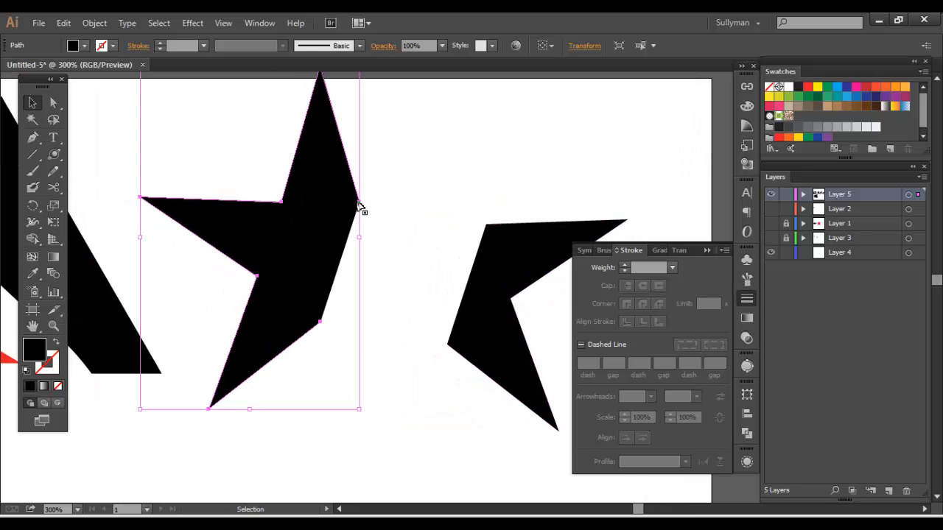
Move the two-pointed star piece back beside the larger piece, leaving a narrow gap between them
click(430, 220)
drag(506, 235, 402, 221)
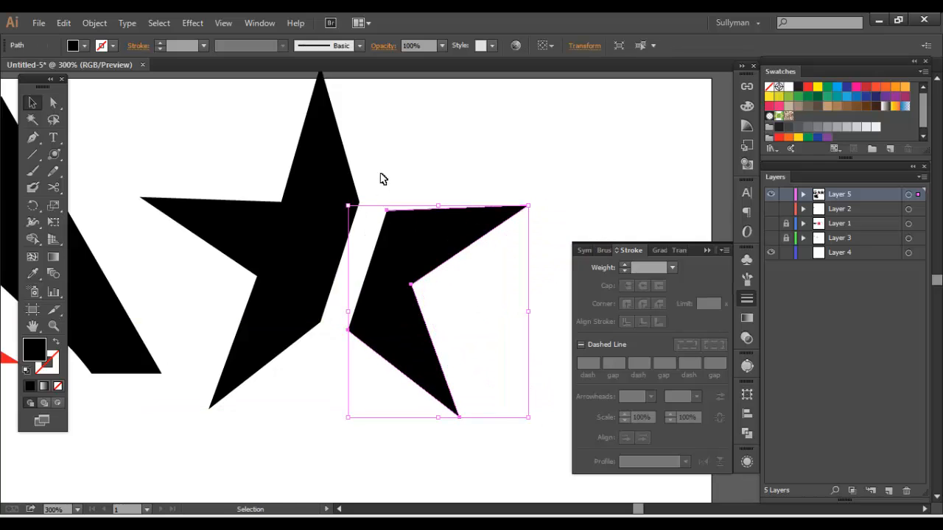
drag(385, 177, 417, 187)
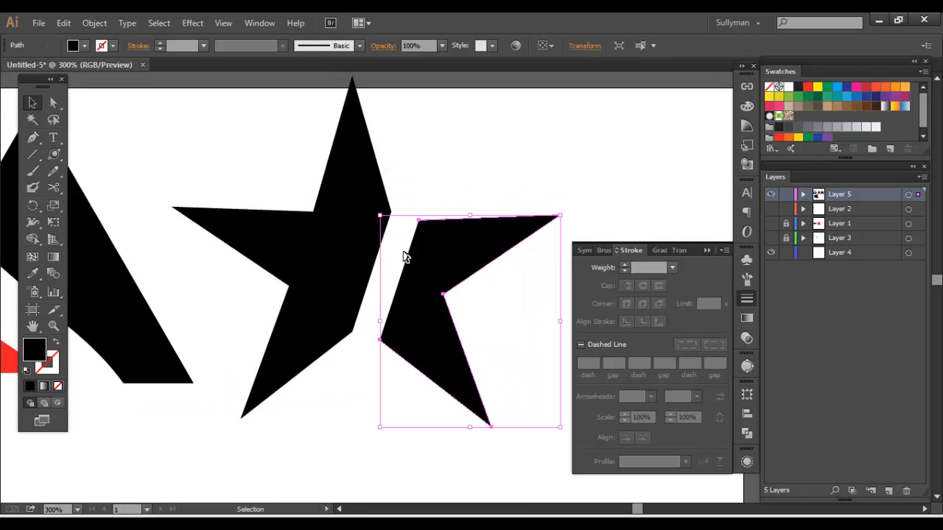
mouse_move(404, 256)
mouse_down()
mouse_move(436, 270)
mouse_move(404, 259)
mouse_up()
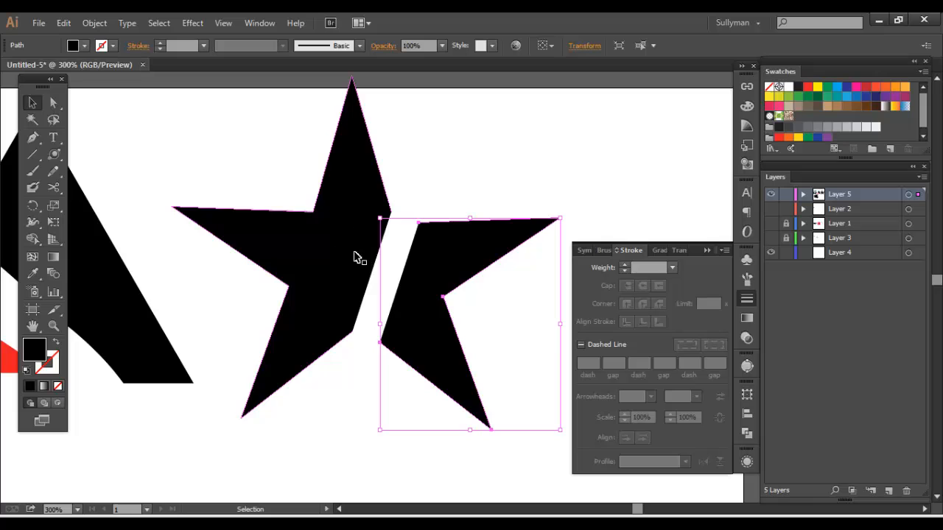
Compare the erased edge of the black triangle piece with the scissor-cut edge of the two-pointed star piece
drag(306, 244, 392, 247)
drag(196, 273, 296, 259)
click(207, 266)
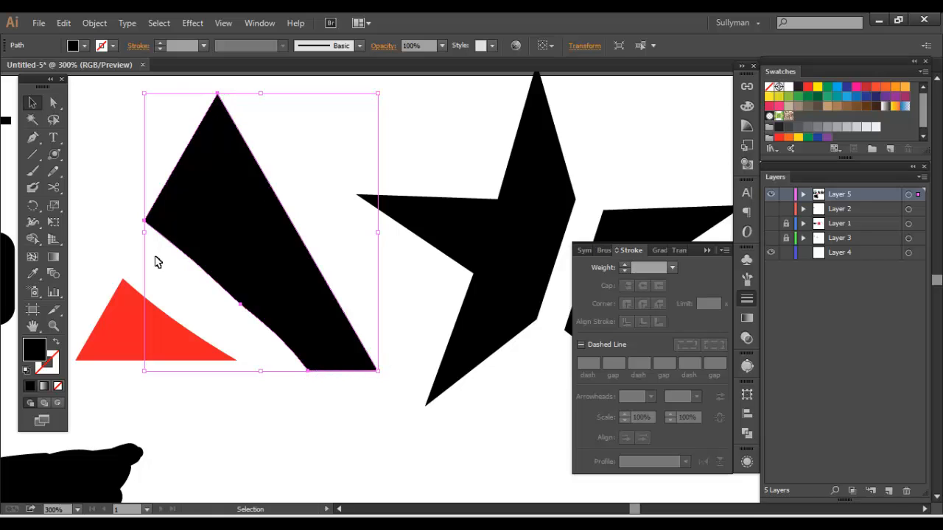
scroll(239, 265, right, 5)
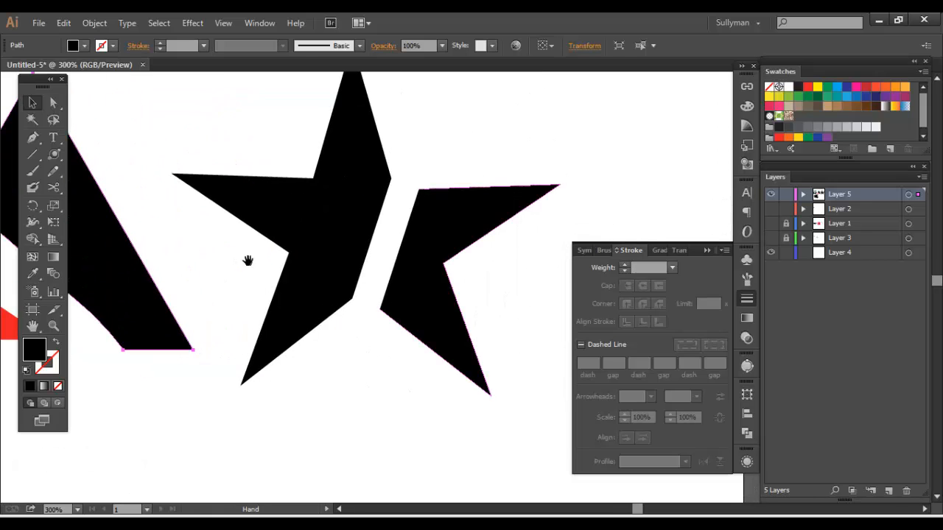
click(424, 228)
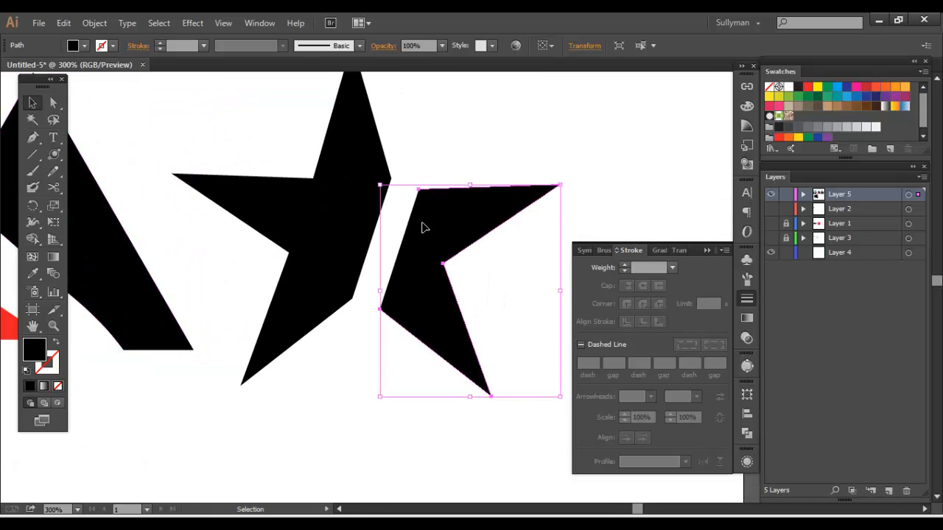
click(434, 147)
click(424, 244)
Join the two open end points along the straight cut edge of the two-pointed star piece
click(152, 25)
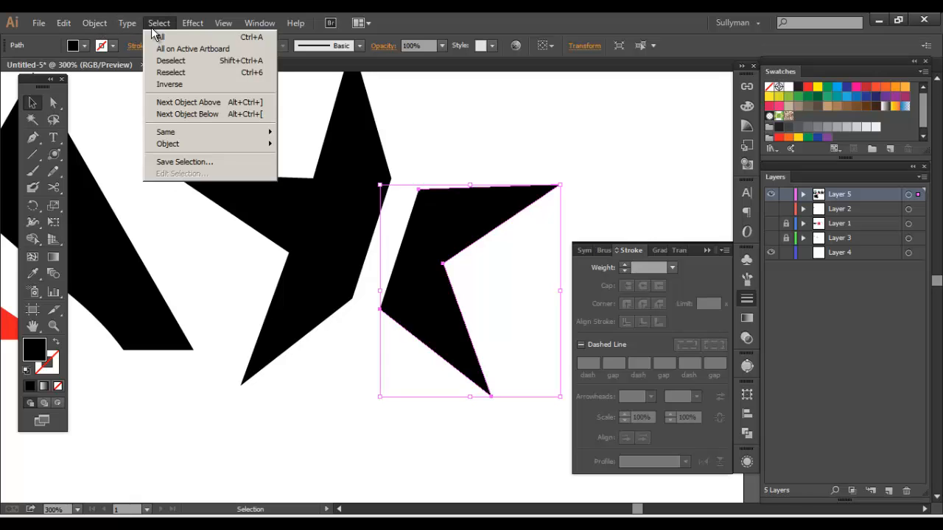
click(359, 306)
key(a)
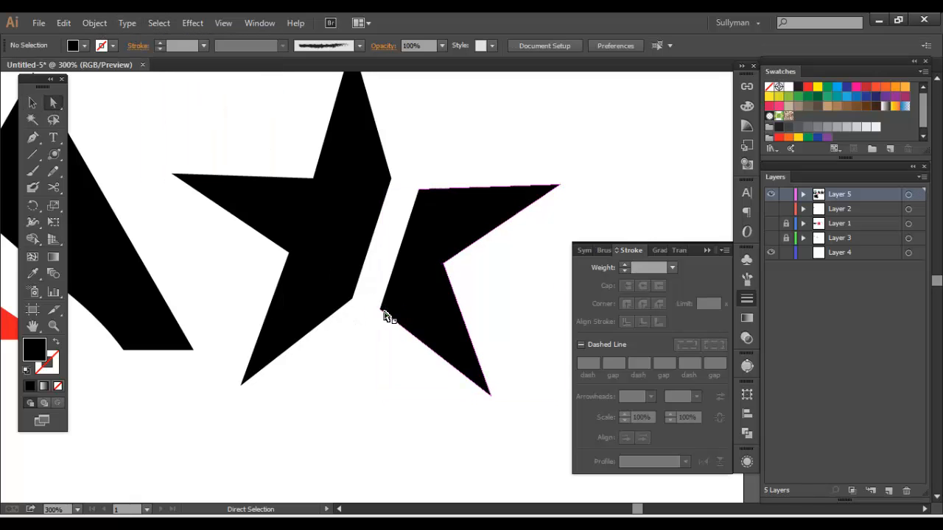
click(380, 310)
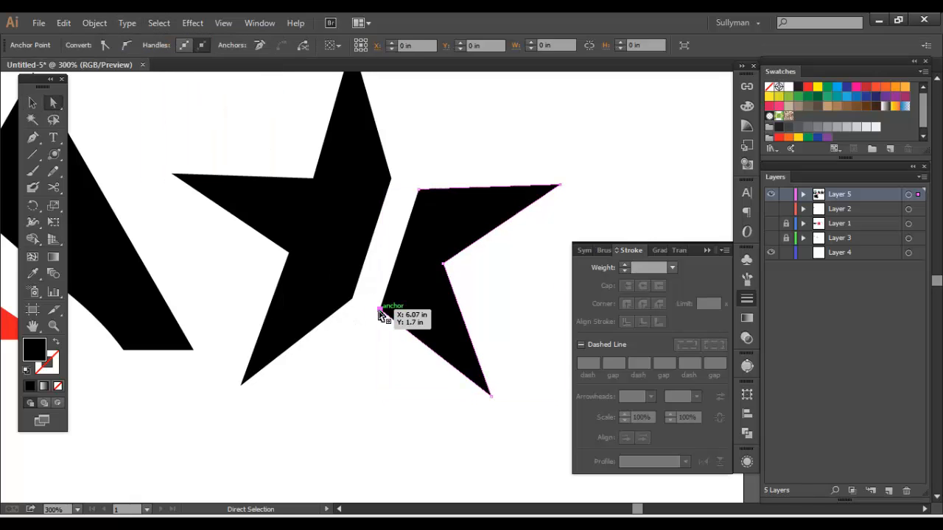
shift+click(419, 191)
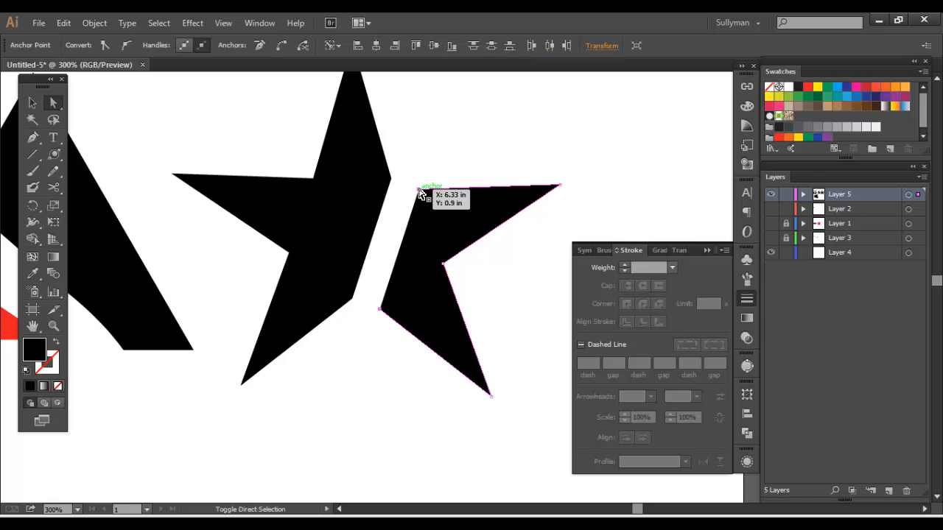
key(ctrl+j)
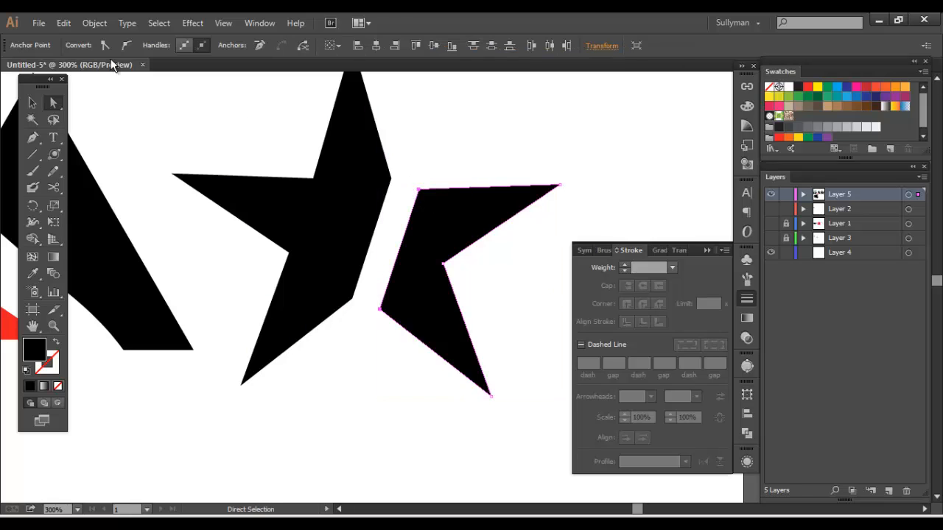
click(94, 23)
mouse_move(184, 254)
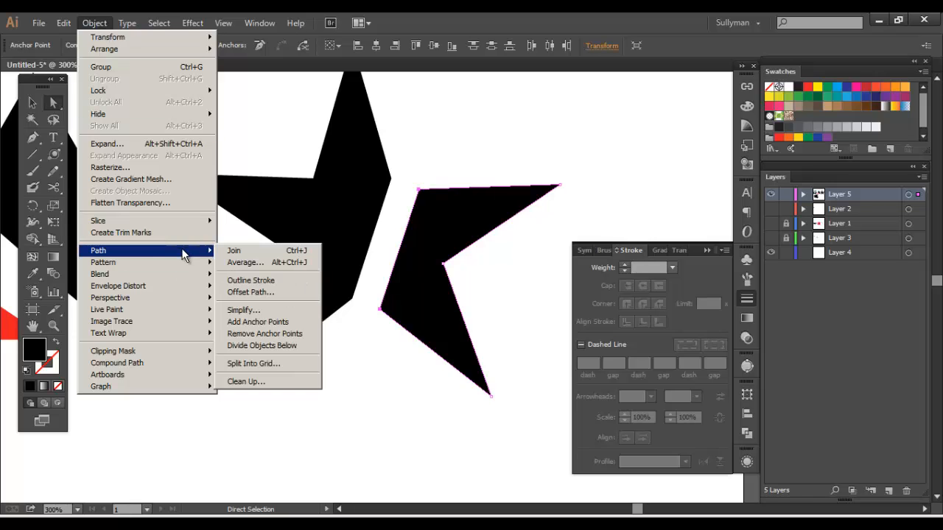
click(91, 24)
click(92, 24)
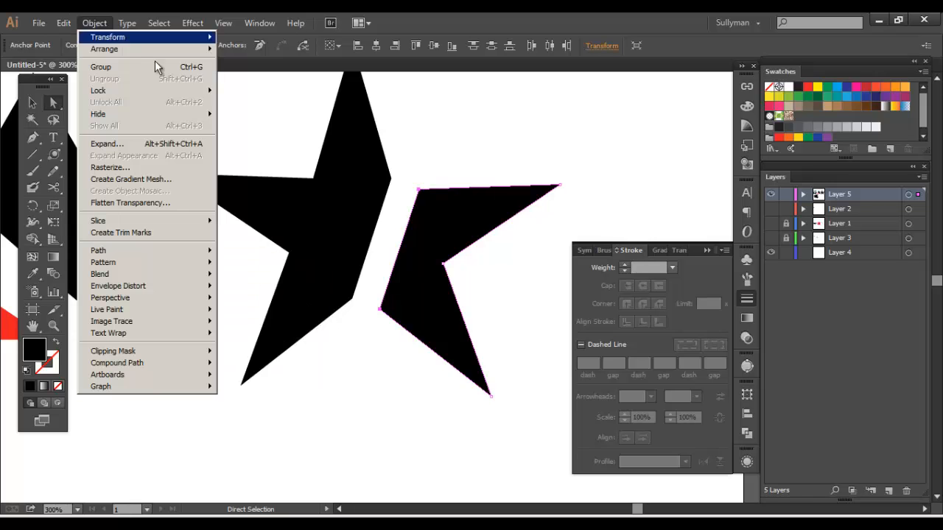
Move the whole two-pointed star piece slightly farther away from the larger star piece
click(429, 175)
click(434, 197)
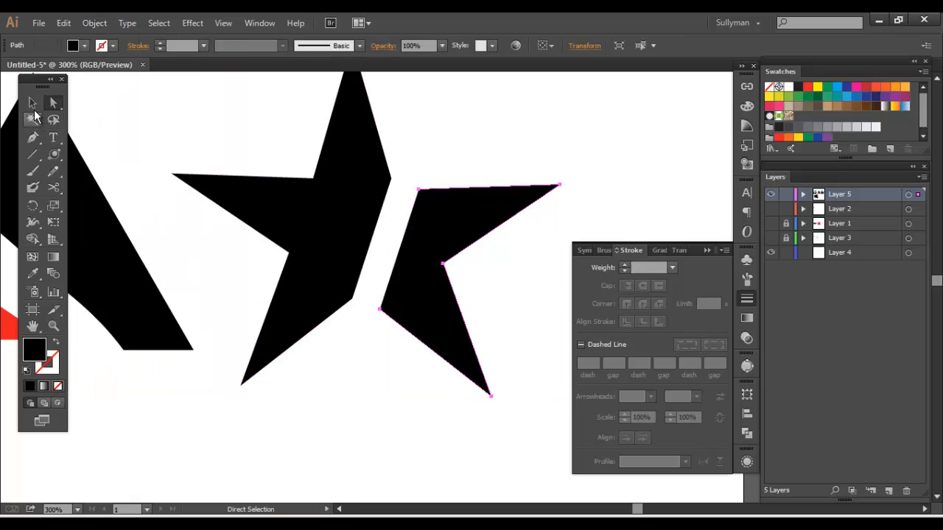
key(v)
drag(426, 196, 438, 206)
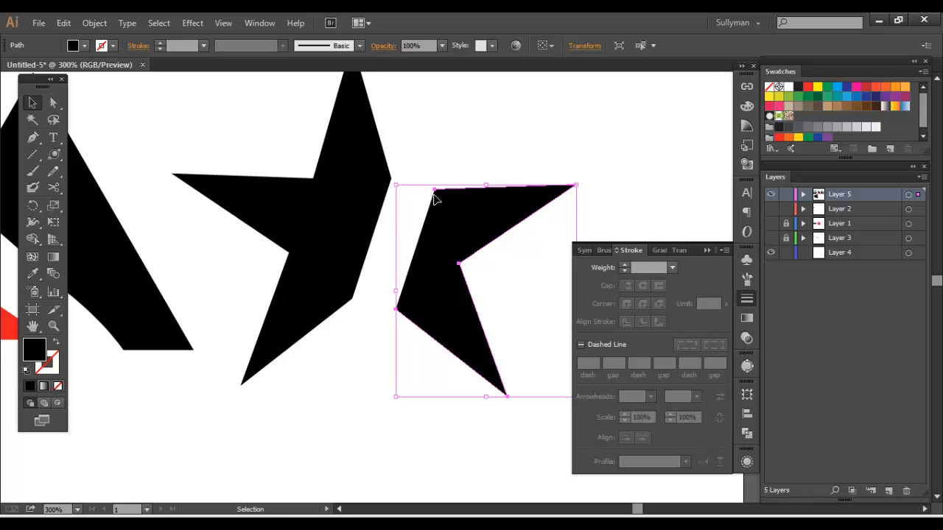
Reselect both corner points of the moved star piece's cut edge and apply the Join path command to them
key(a)
drag(428, 177, 446, 206)
drag(379, 297, 413, 322)
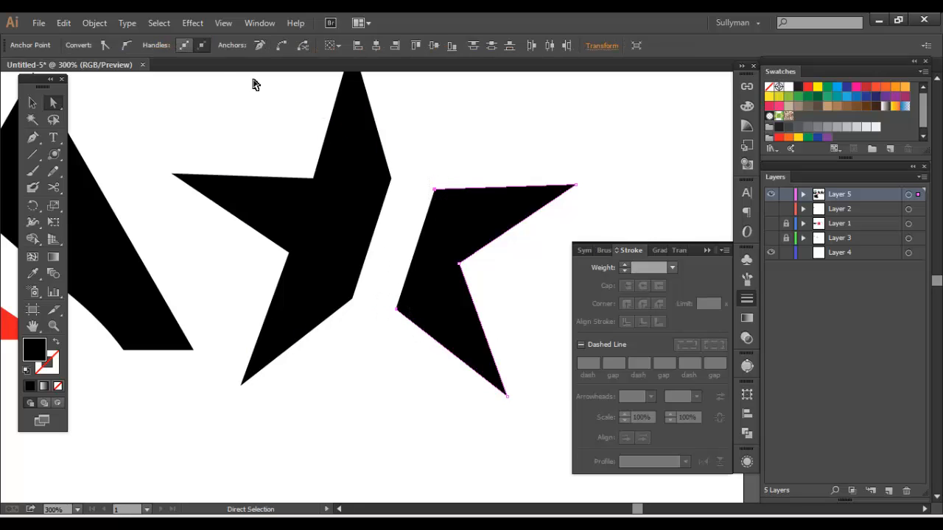
click(95, 23)
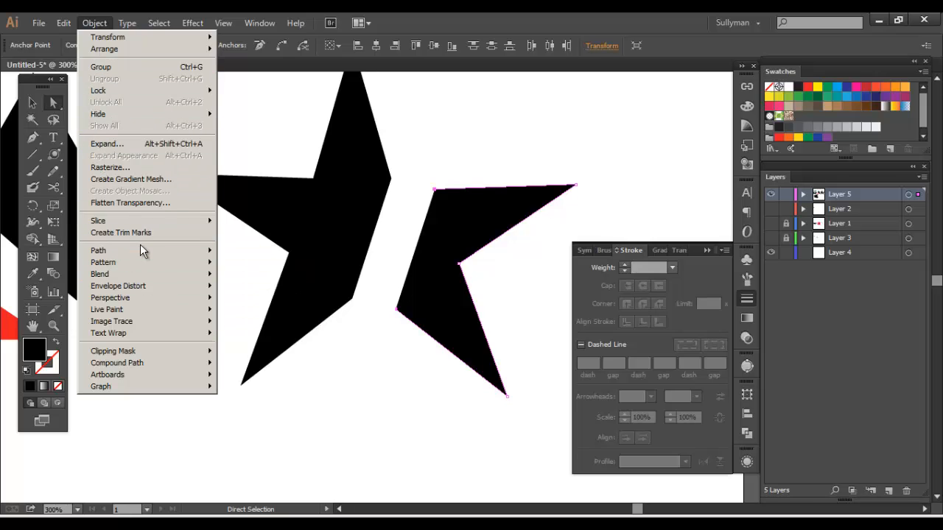
mouse_move(142, 253)
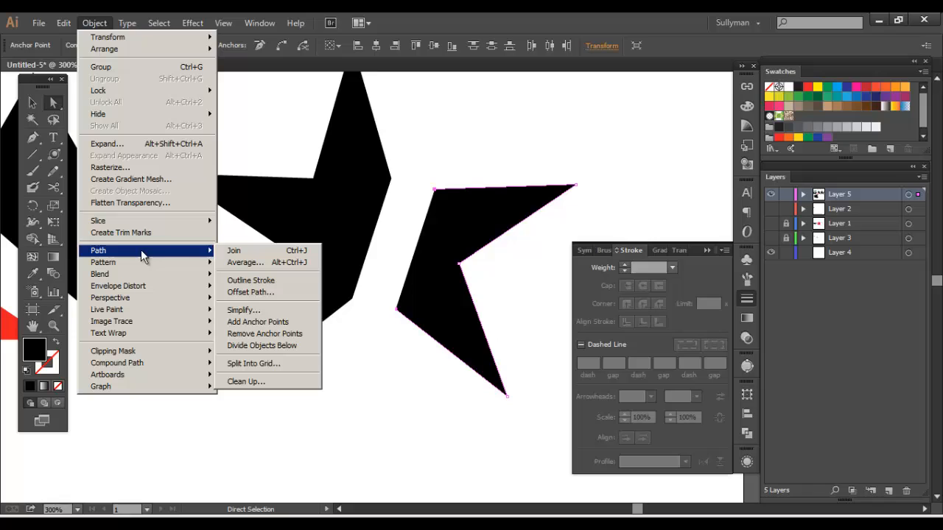
click(248, 255)
Move the two-pointed star piece back toward the larger piece and fill it with red
key(v)
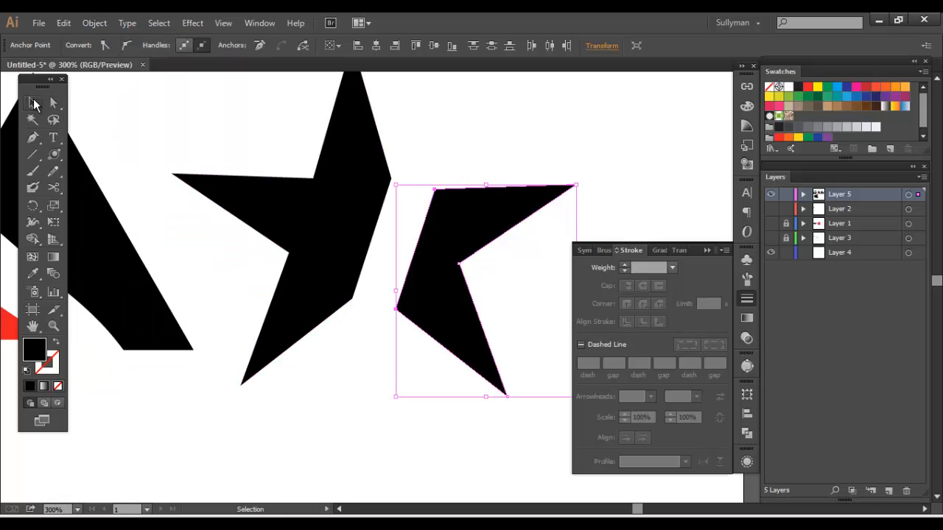
drag(497, 207, 484, 190)
click(808, 87)
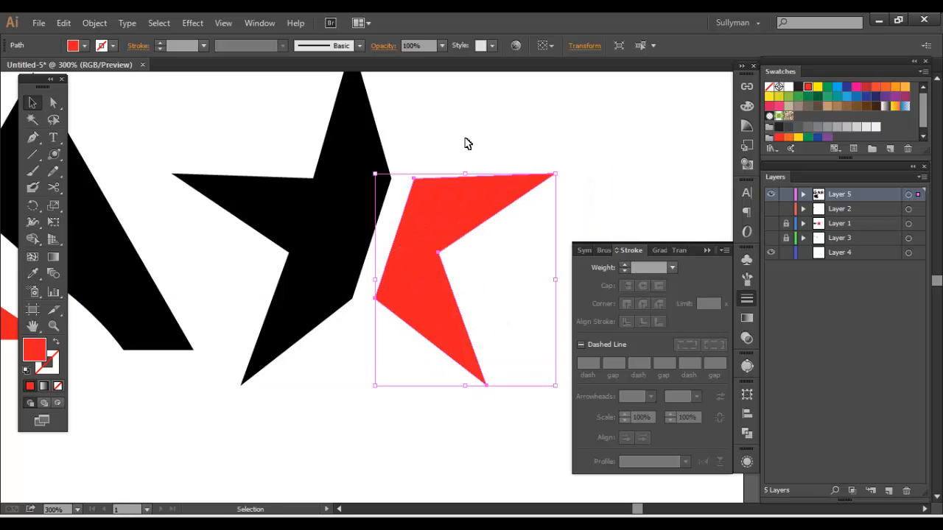
click(465, 142)
key(ctrl+minus)
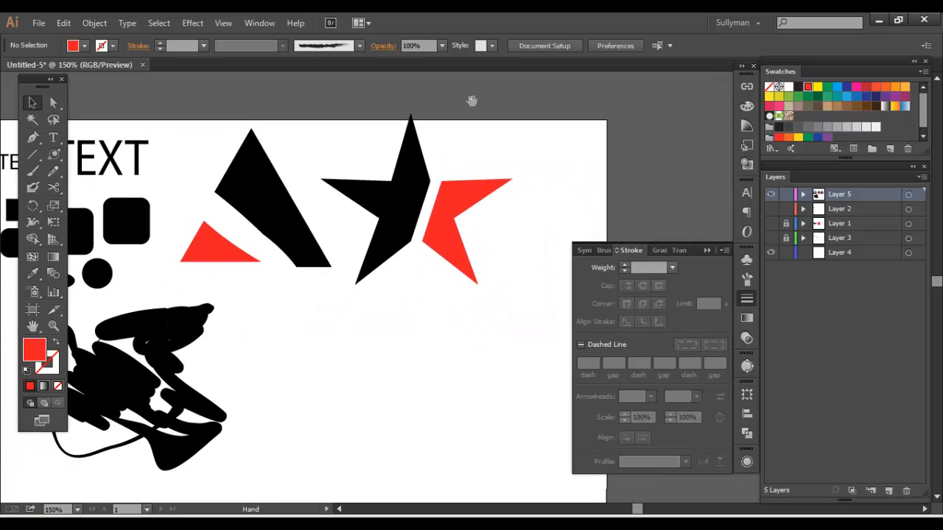
Cut the large black triangle piece in two with a freehand wavy Knife line across it
click(426, 206)
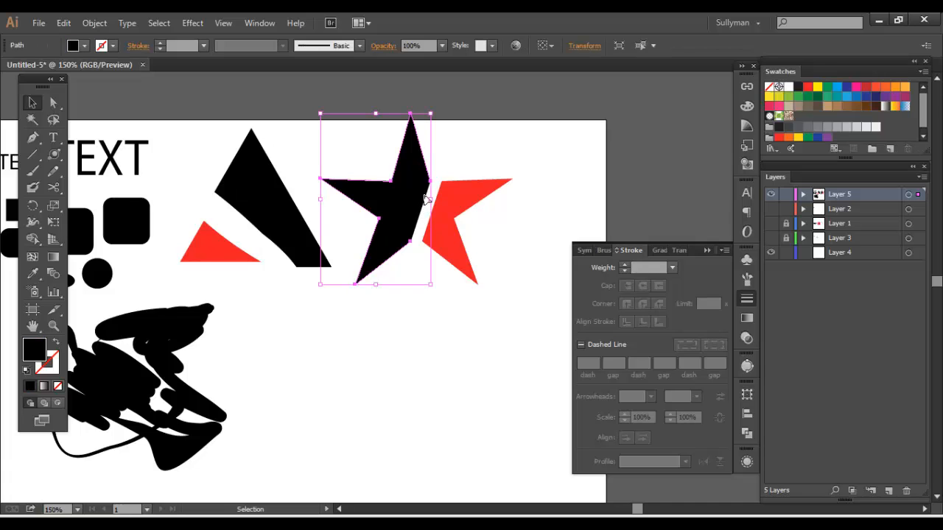
drag(483, 160, 508, 141)
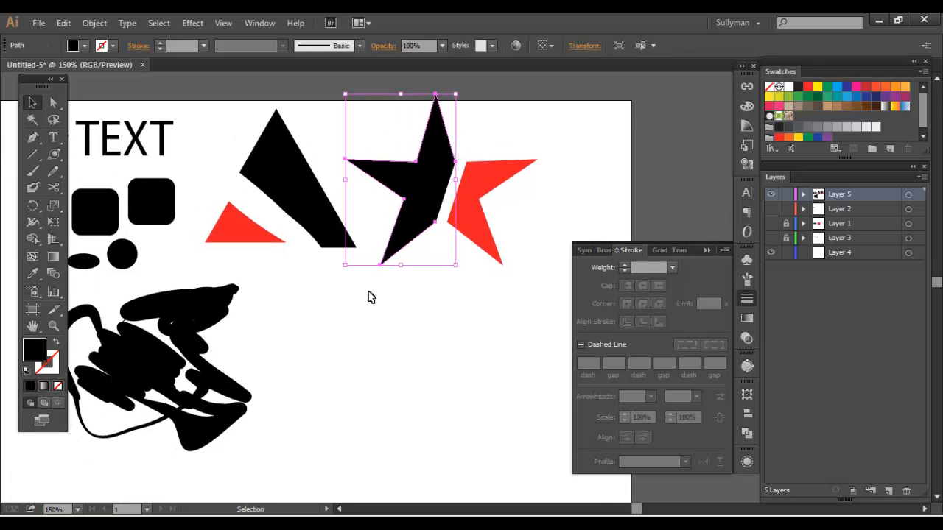
click(371, 297)
click(53, 188)
click(52, 189)
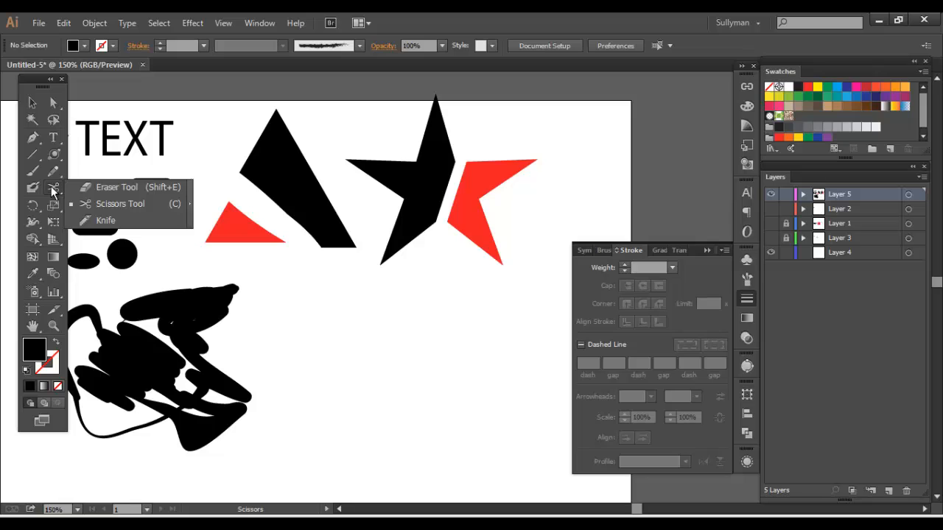
click(87, 221)
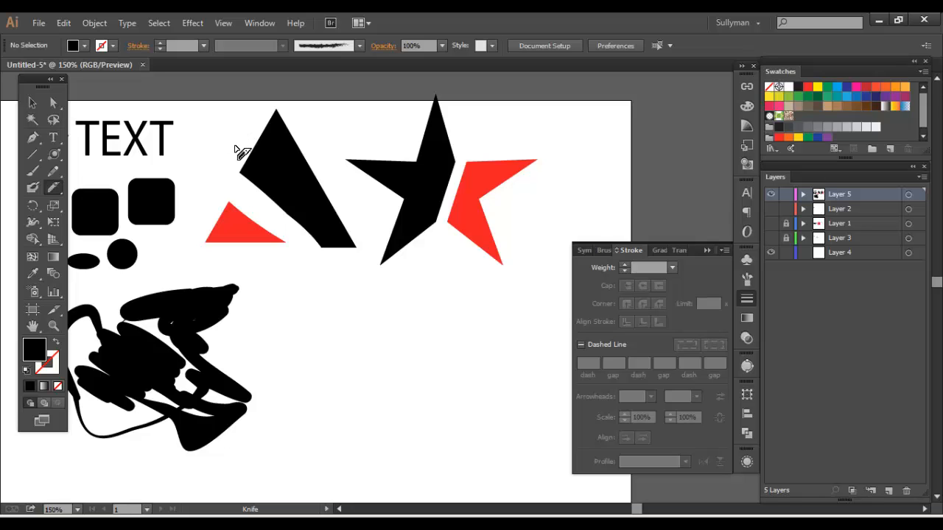
mouse_move(242, 153)
mouse_down()
mouse_move(276, 179)
mouse_move(300, 166)
mouse_move(303, 213)
mouse_move(321, 228)
mouse_move(362, 213)
mouse_up()
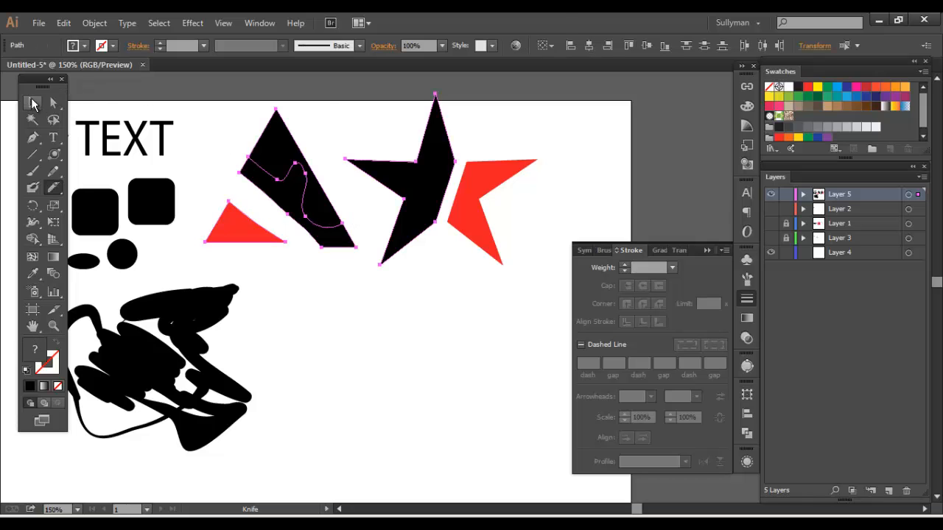
Move the two knife-cut triangle pieces below the black star piece, leaving a narrow wavy gap between them
click(32, 104)
click(275, 151)
drag(274, 152, 398, 379)
drag(288, 309, 363, 275)
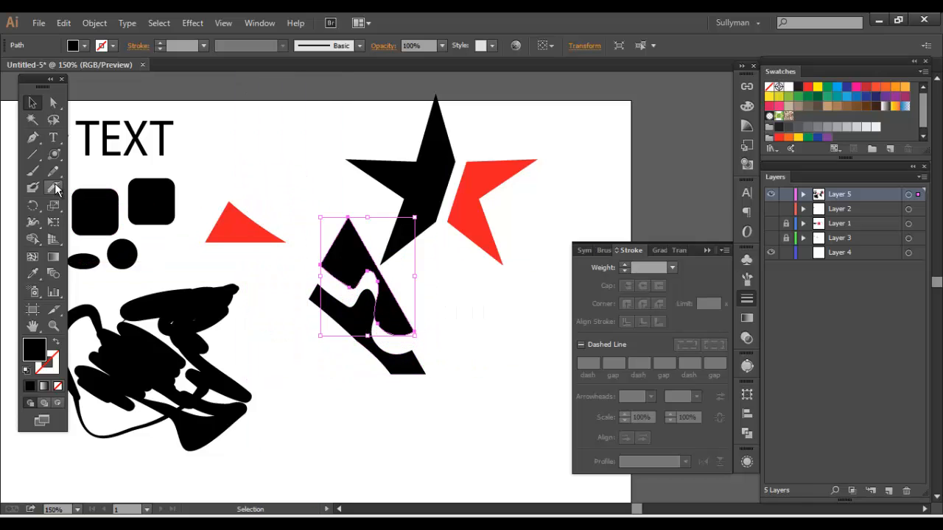
click(56, 190)
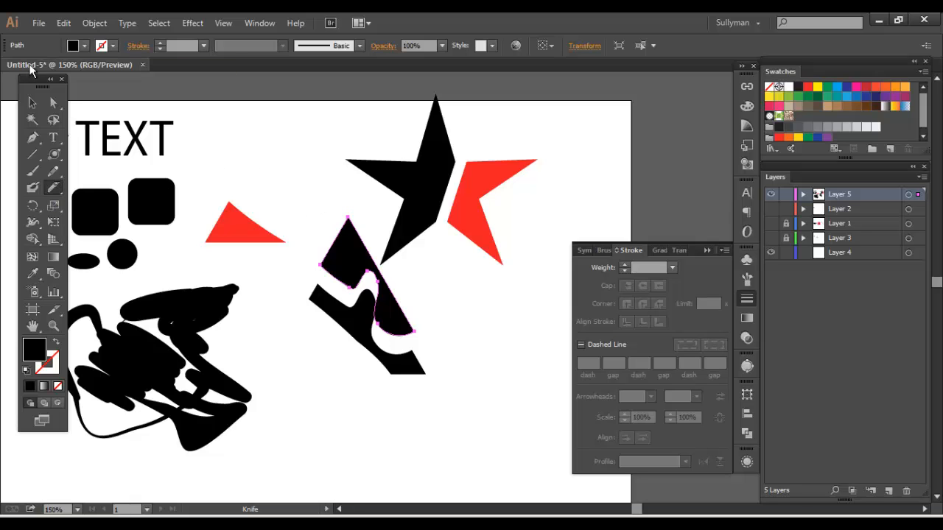
click(32, 103)
drag(313, 233, 416, 359)
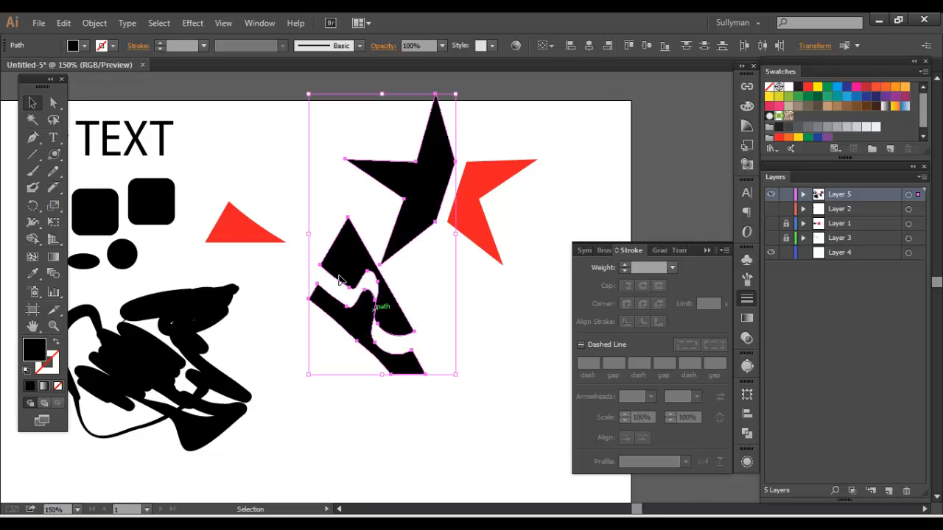
drag(366, 265, 417, 319)
click(571, 222)
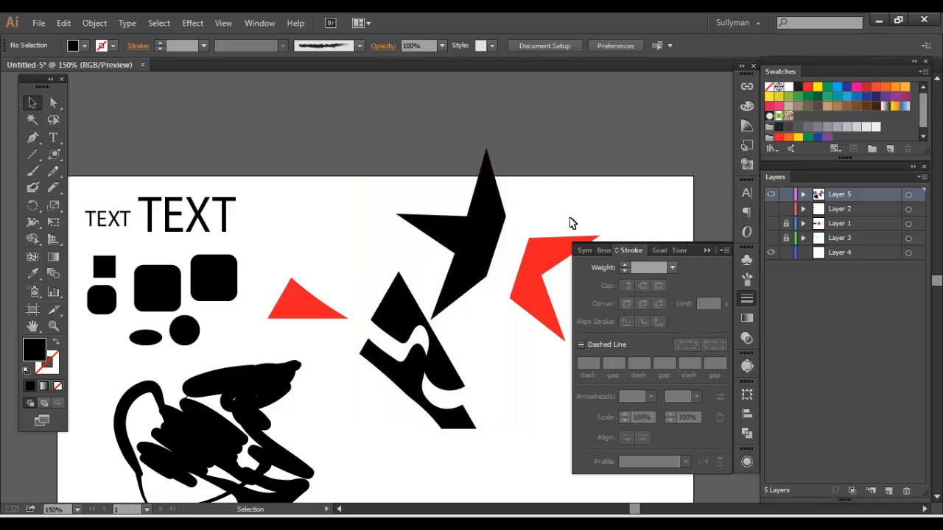
scroll(309, 248, down, 3)
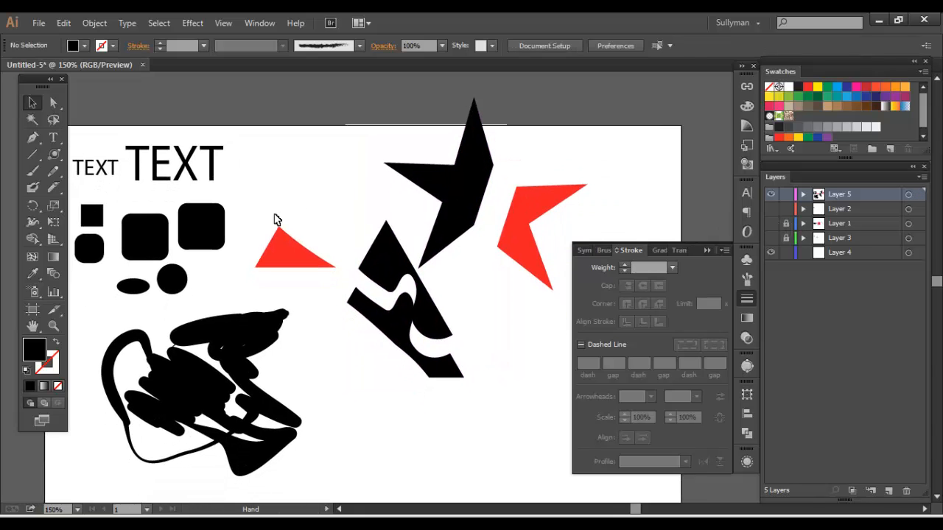
Select the brush scribble, the triangle pieces and the star pieces, and scale them down together to about half size
drag(276, 216, 419, 313)
drag(301, 200, 322, 170)
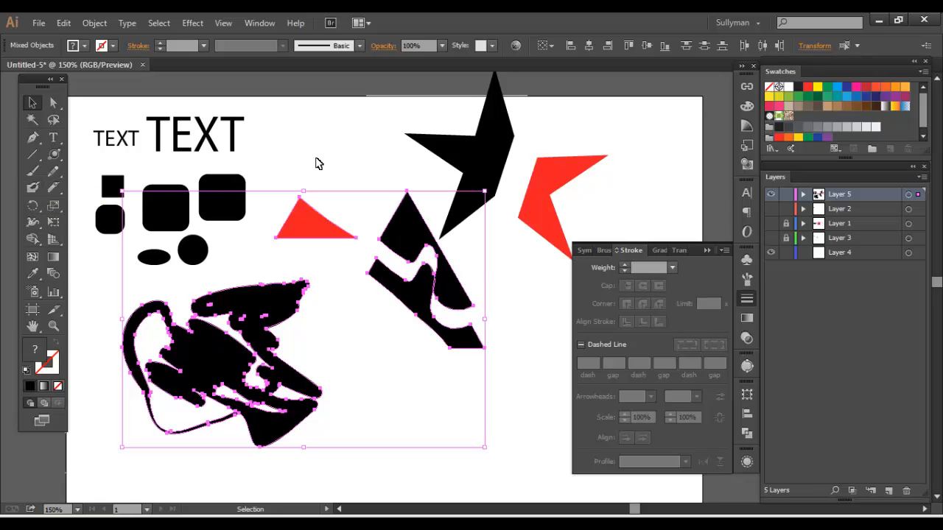
drag(391, 149, 360, 147)
drag(235, 155, 276, 145)
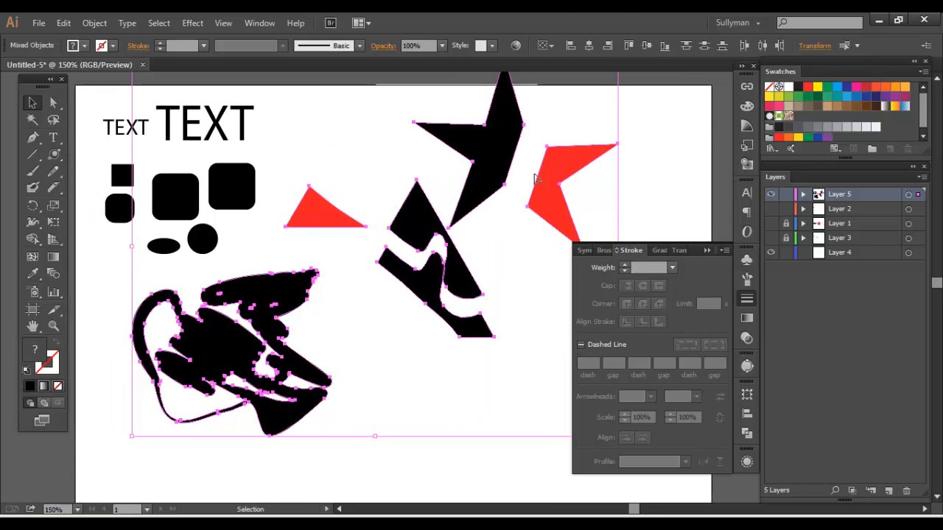
drag(321, 112, 354, 208)
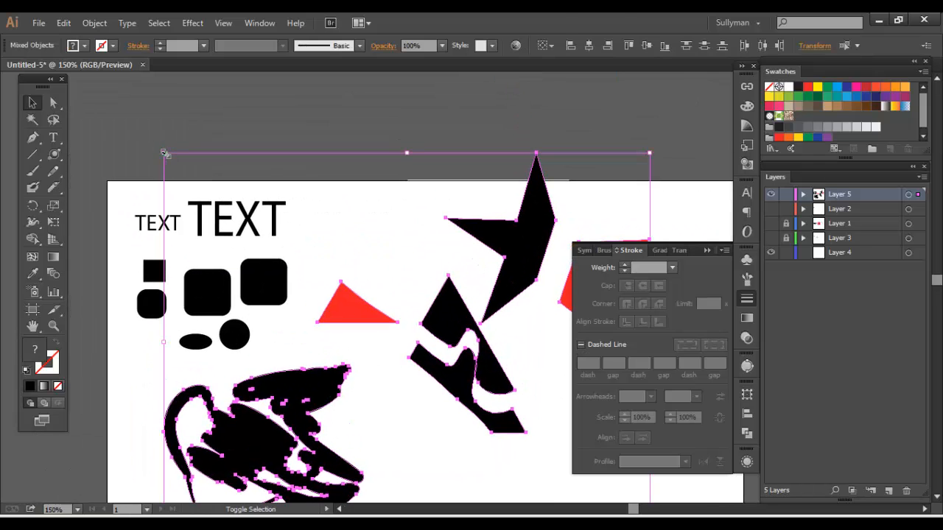
drag(165, 154, 400, 337)
Isolate the small red triangle, move it up into the empty area above the scribble, and exit isolation mode
double_click(498, 412)
drag(499, 423, 439, 278)
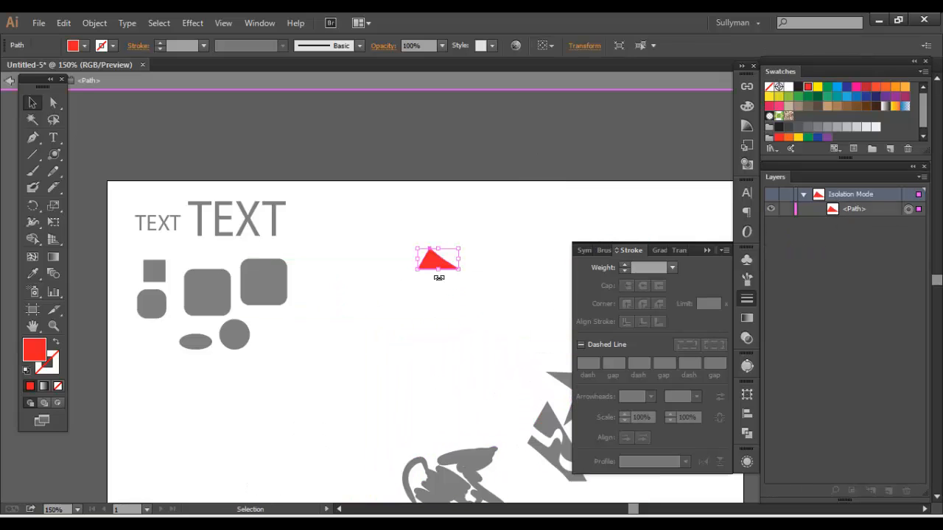
double_click(450, 314)
drag(450, 314, 331, 192)
Select the scribble, triangle and star pieces again, shrink them further, and move the set beside the rounded rectangles
drag(251, 108, 501, 429)
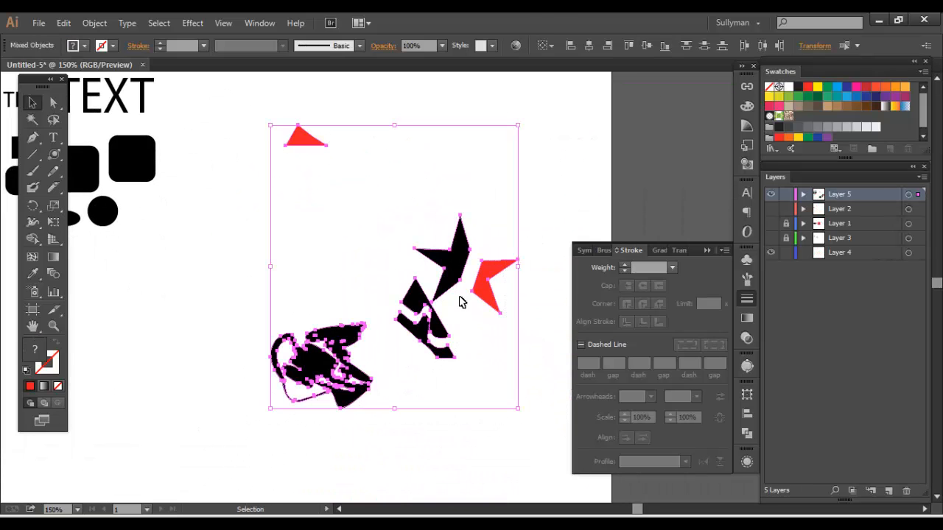
drag(428, 300, 429, 394)
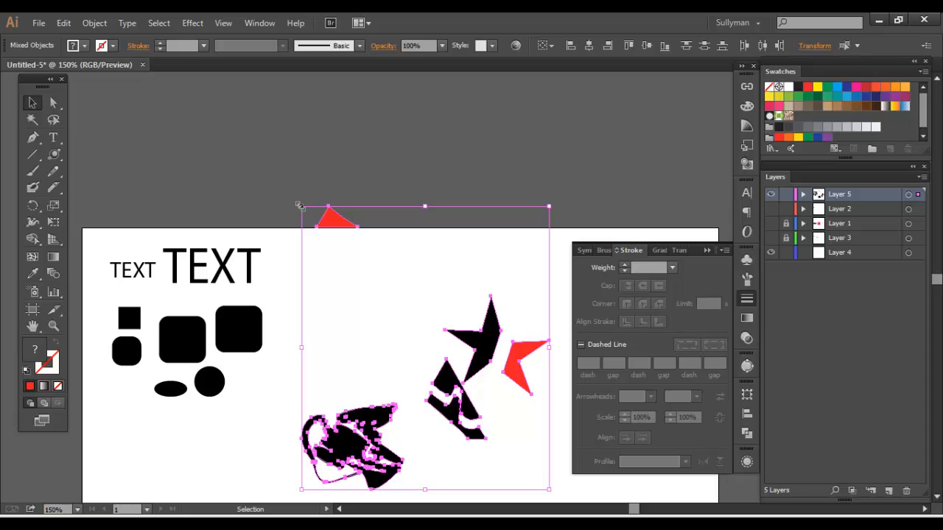
drag(302, 207, 384, 331)
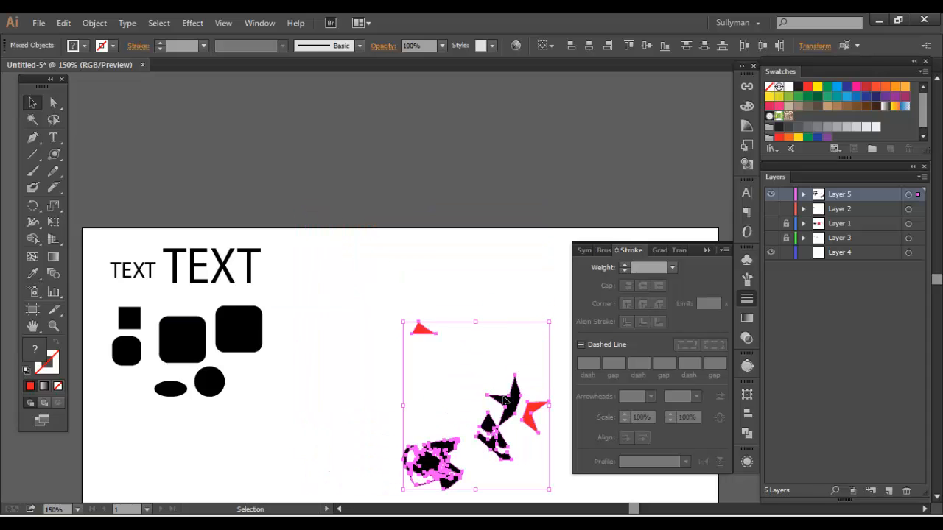
drag(501, 399, 388, 312)
Move the small red triangle down next to the black star piece and deselect it
click(439, 339)
drag(312, 243, 352, 327)
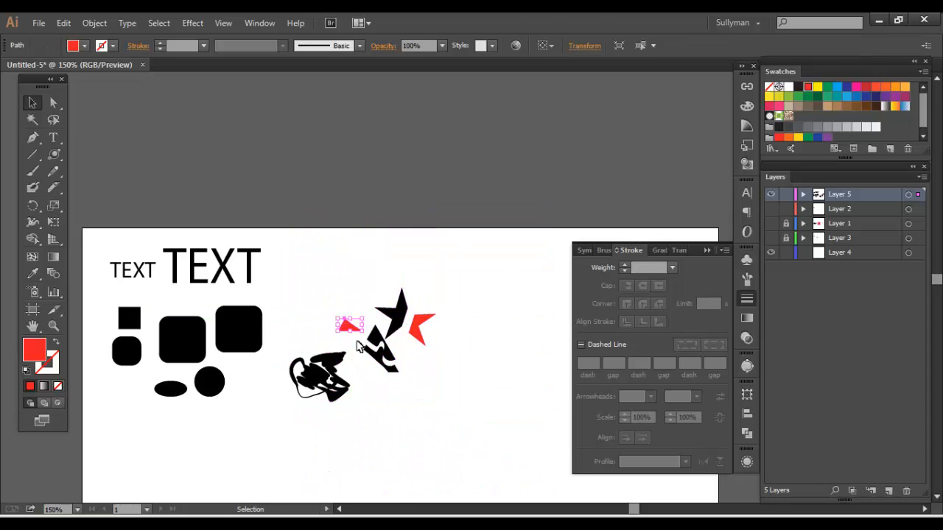
click(307, 281)
Hide Layer 5 and show Layer 3 and Layer 1, which hold the tool overview and the example objects
drag(286, 274, 290, 143)
drag(518, 243, 515, 237)
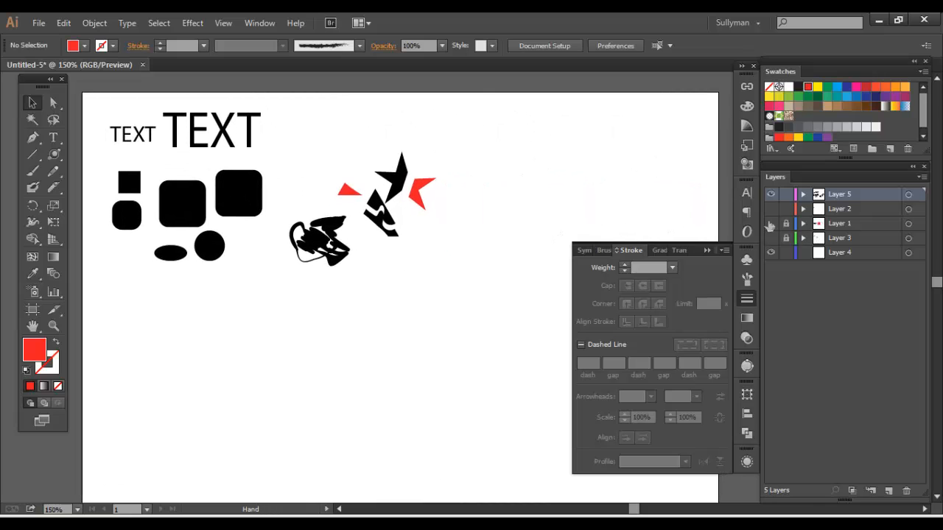
click(770, 238)
click(771, 194)
drag(420, 213, 365, 171)
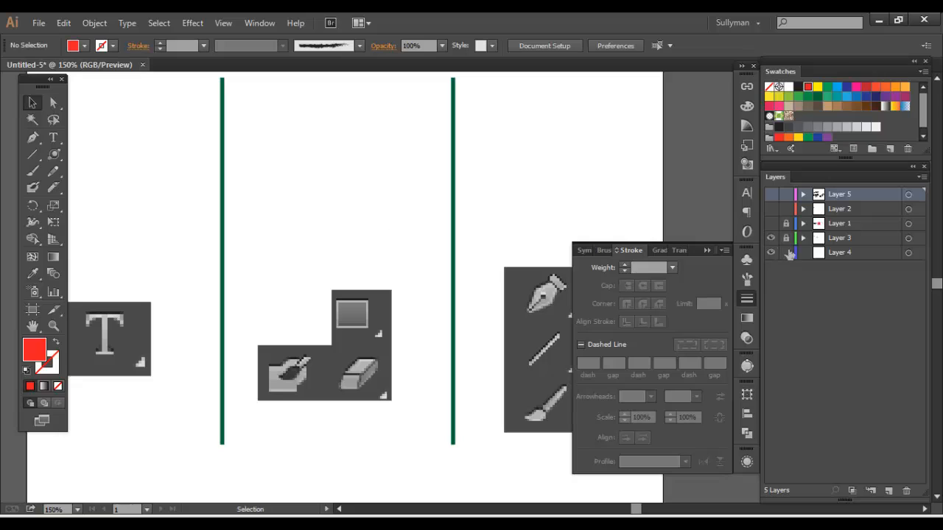
click(770, 223)
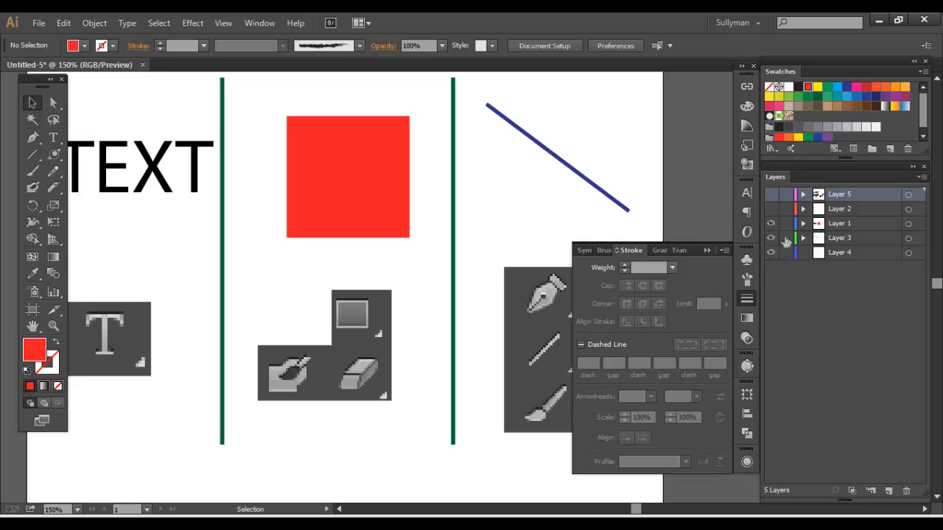
Select all the visible example objects and tool pictures and group them together
key(ctrl+a)
key(ctrl+g)
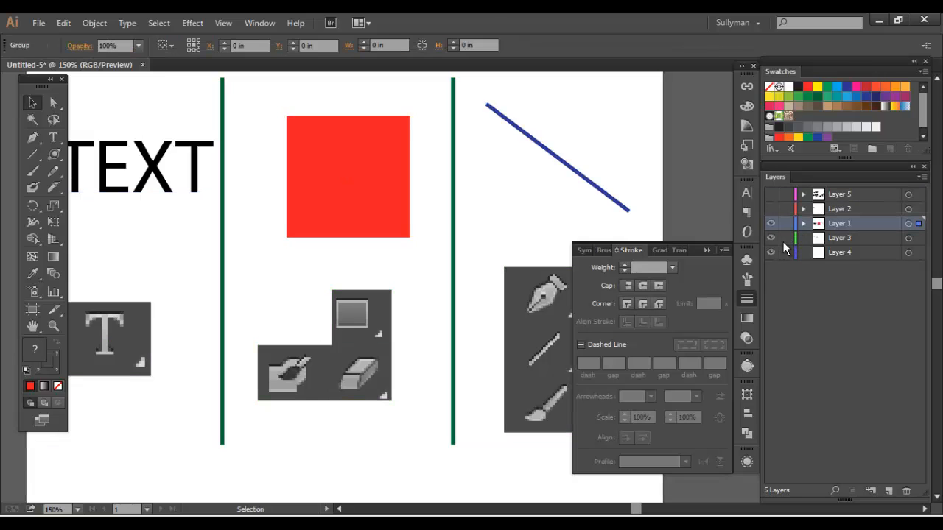
key(ctrl+s)
Hide Layer 1 with the grouped examples and make Layer 3 the active layer on the empty artboard
click(811, 497)
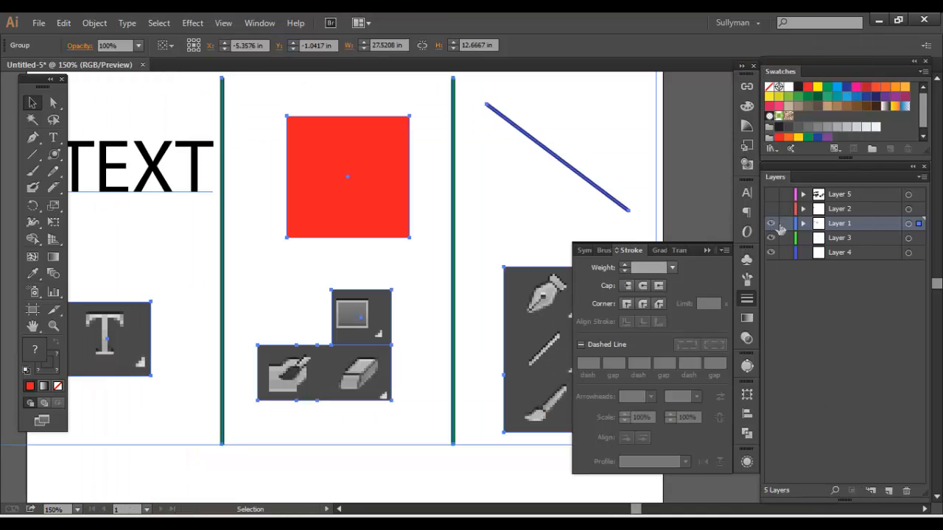
drag(575, 146, 450, 142)
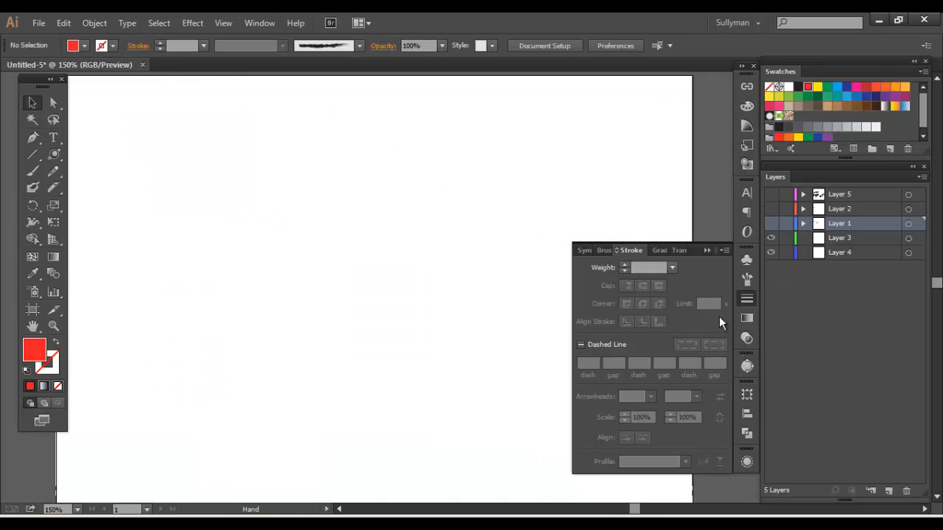
click(746, 304)
mouse_move(475, 265)
mouse_down()
mouse_move(518, 277)
mouse_move(439, 240)
mouse_up()
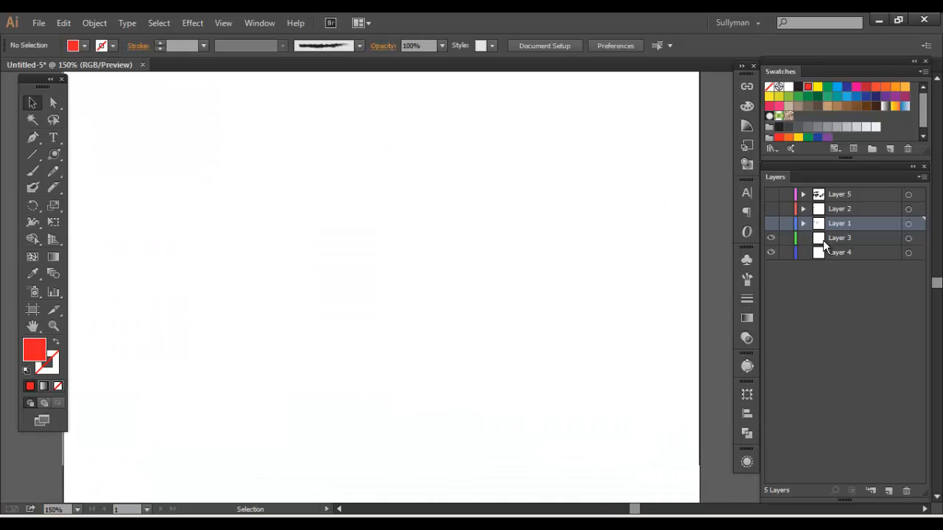
click(823, 241)
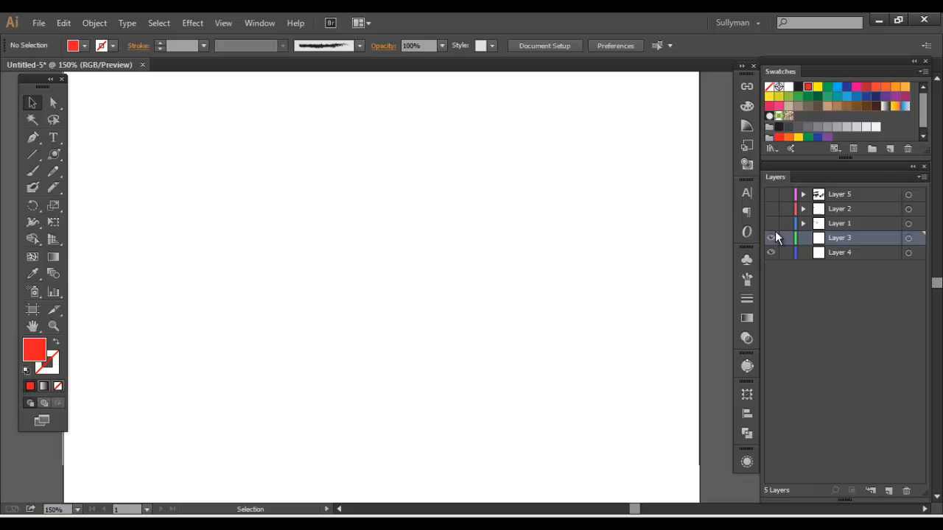
Draw a straight, slightly descending two-point path near the artboard's upper left with the Pen tool, and keep it selected
click(56, 171)
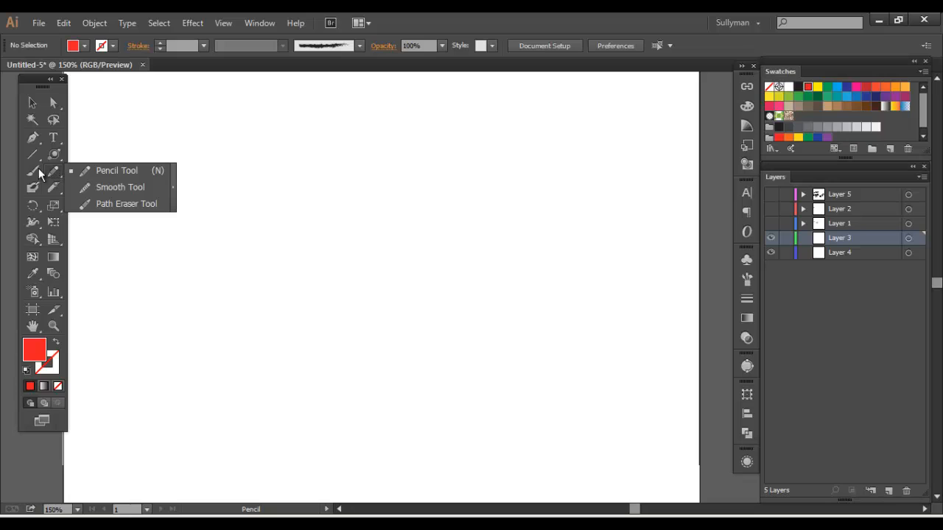
click(34, 170)
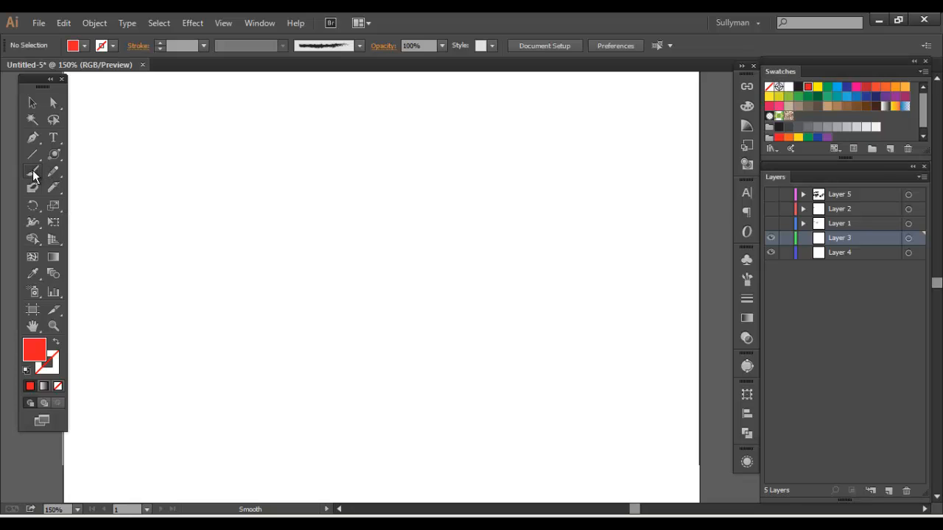
click(33, 137)
key(ctrl+1)
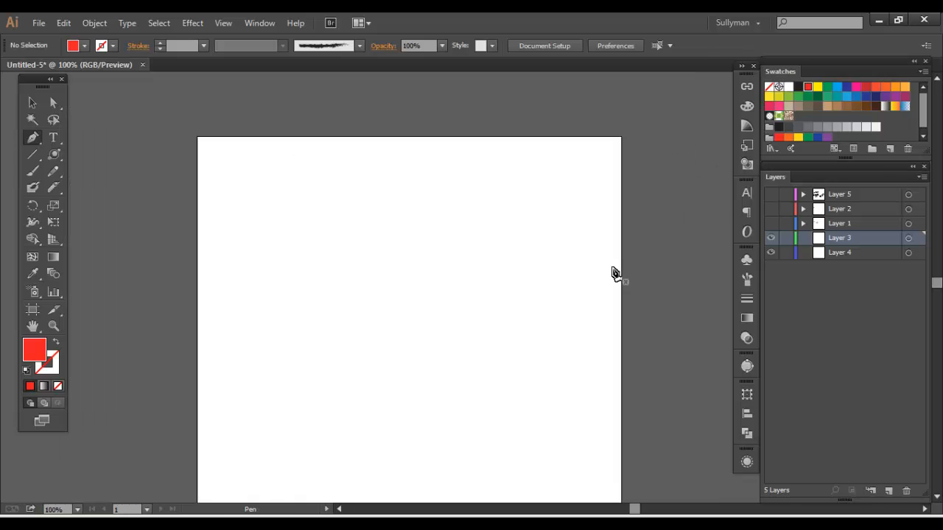
key(ctrl)
key(ctrl+plus)
drag(356, 325, 339, 309)
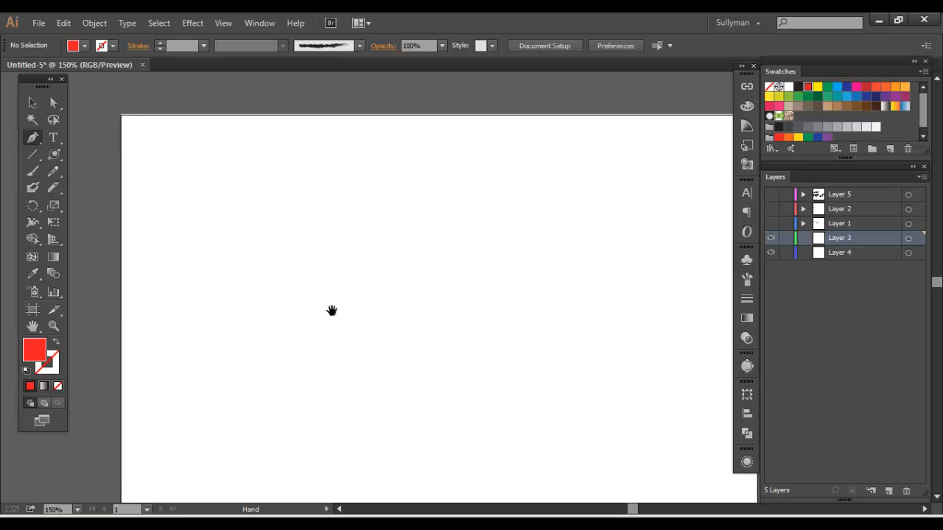
click(214, 176)
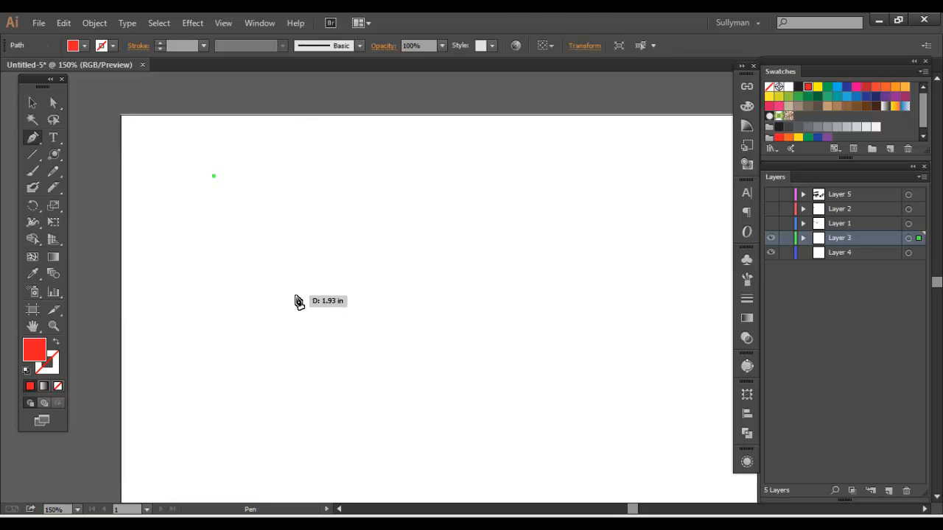
click(471, 207)
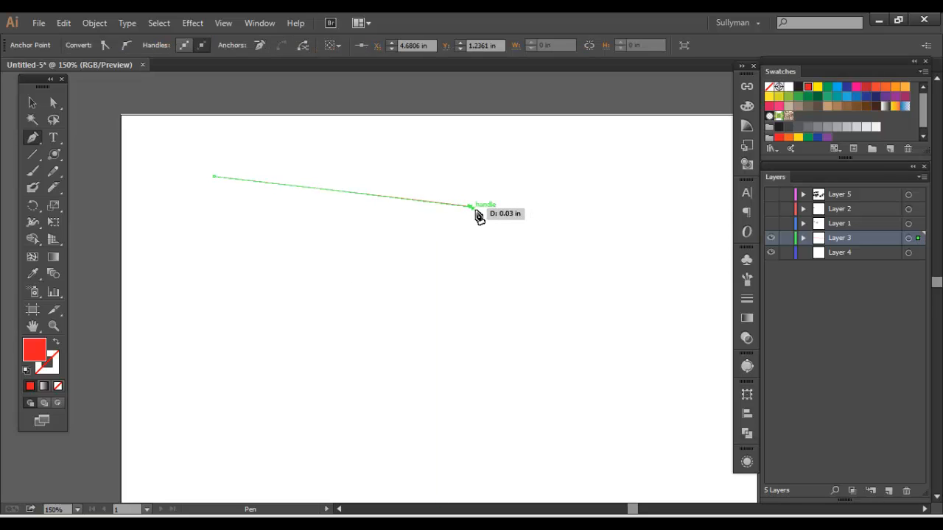
click(33, 103)
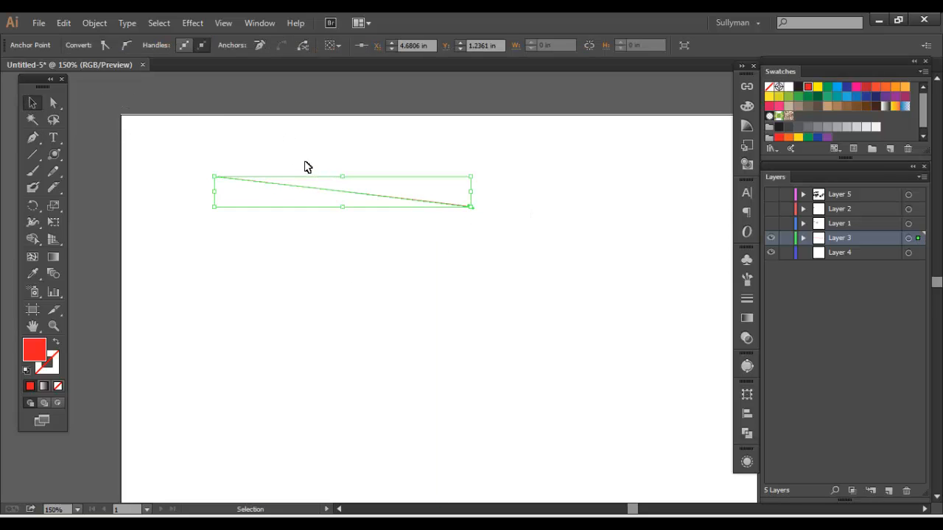
drag(221, 147, 417, 217)
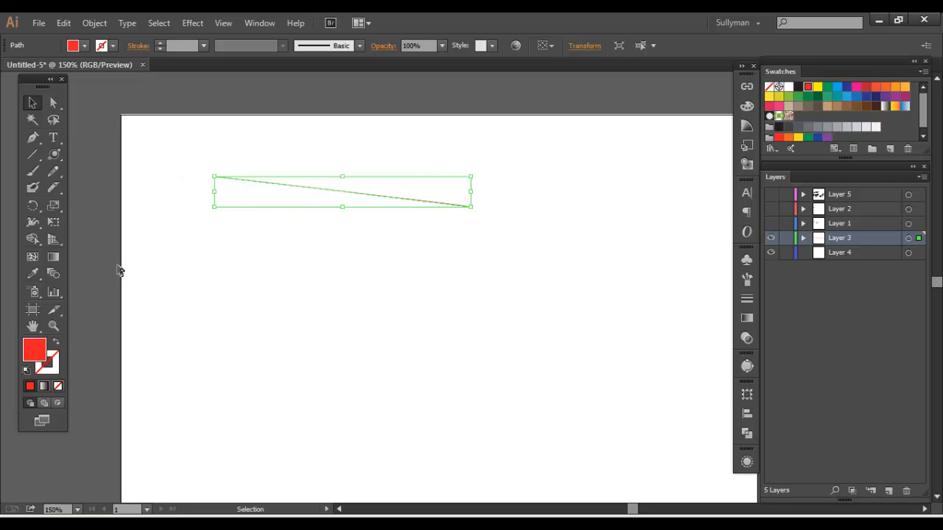
Give the straight path a red 8 pt stroke with no fill, and deselect it
drag(39, 348, 53, 365)
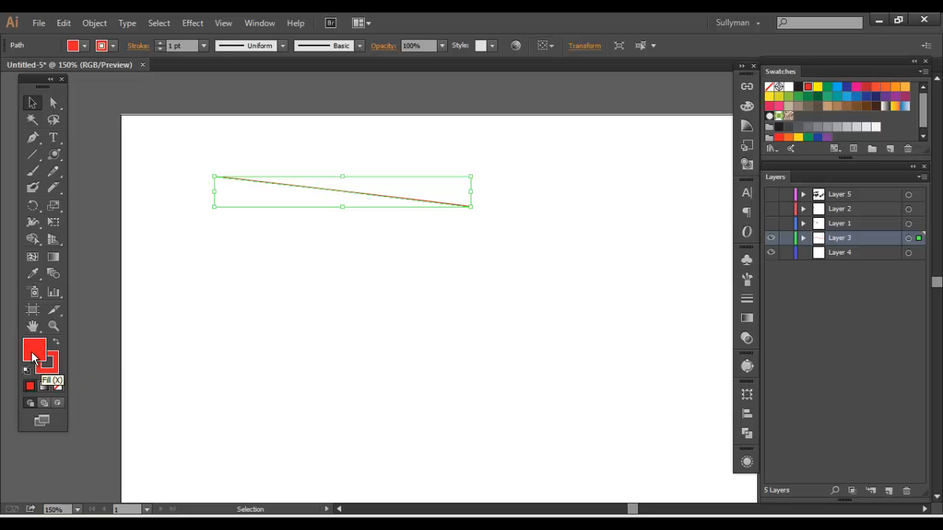
click(57, 386)
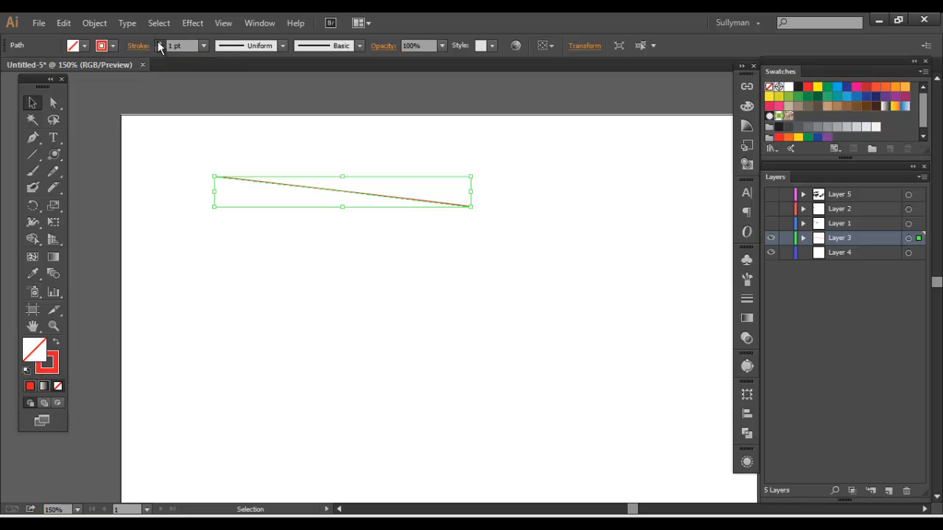
click(159, 43)
click(159, 43)
click(159, 42)
click(159, 43)
click(159, 43)
click(159, 43)
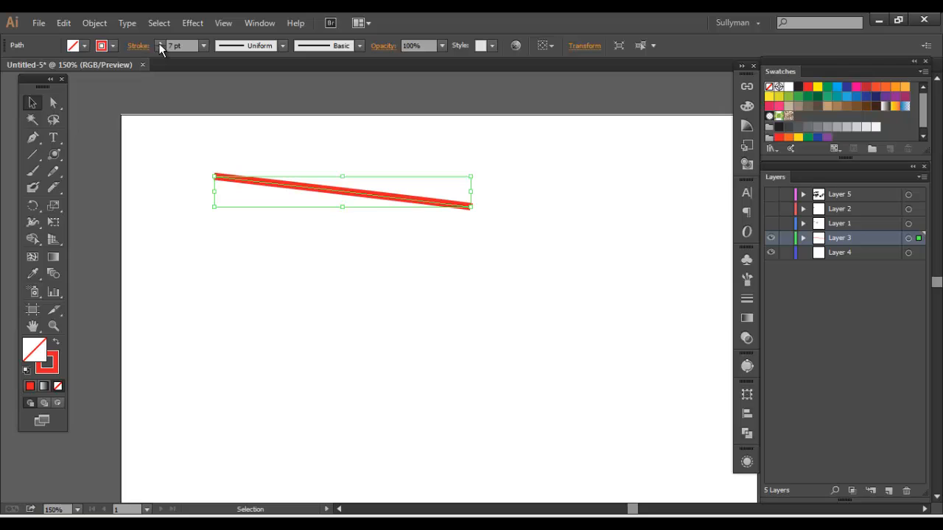
click(160, 43)
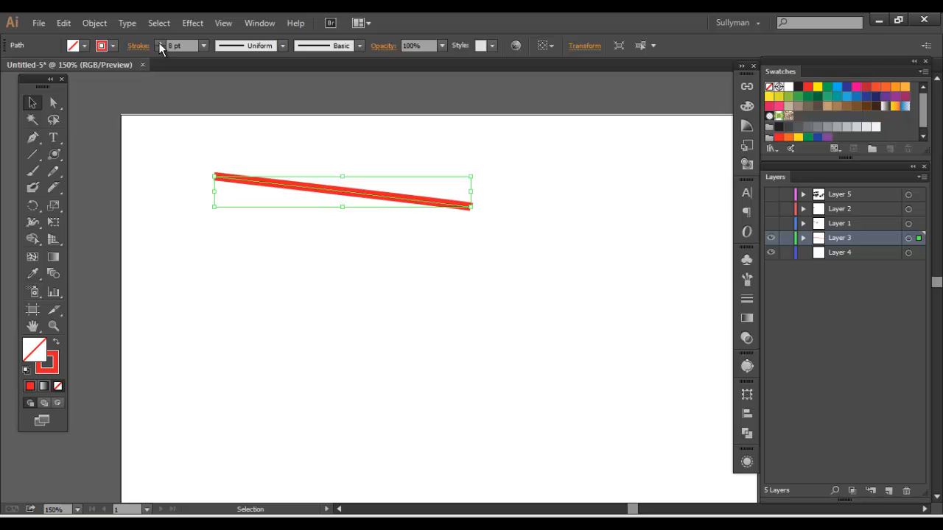
click(205, 158)
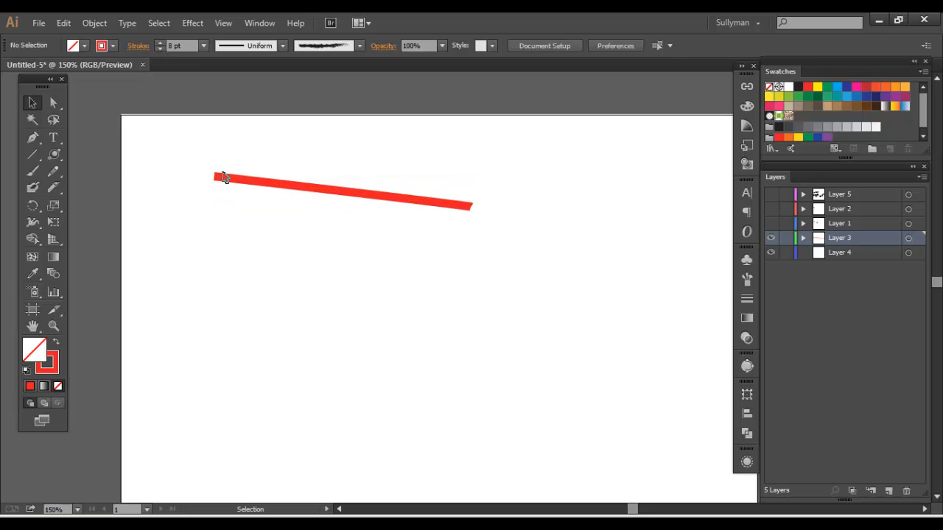
Draw an upward-bowed curve below the straight line with the Pen tool by pulling direction handles from its end point, and deselect it
click(218, 241)
click(425, 275)
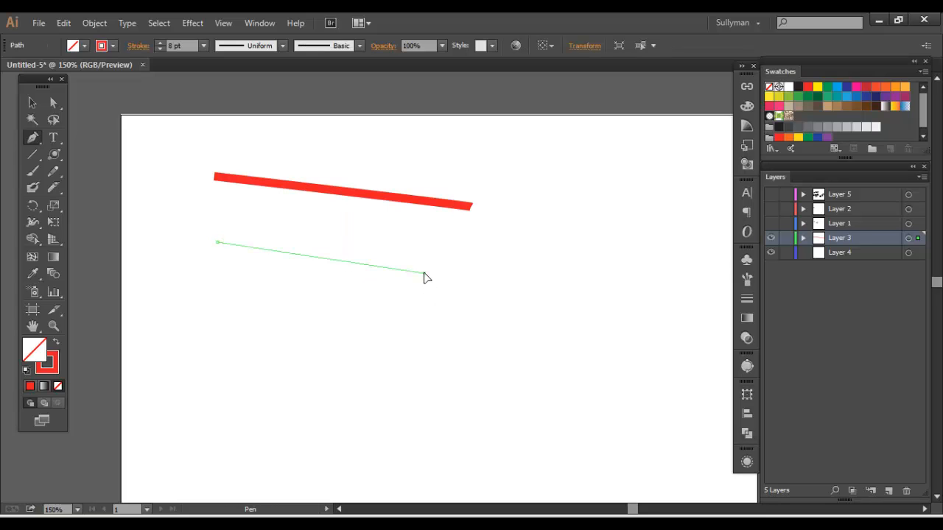
drag(425, 275, 507, 346)
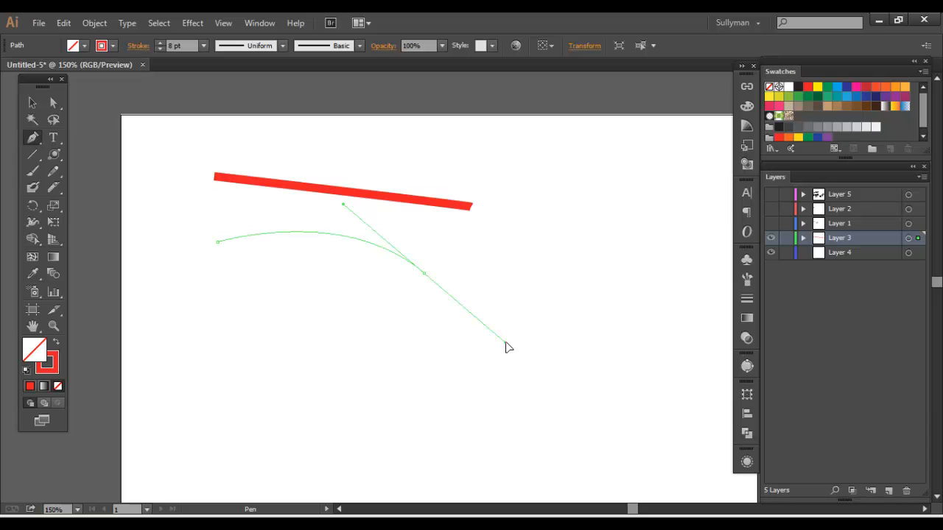
drag(506, 343, 514, 351)
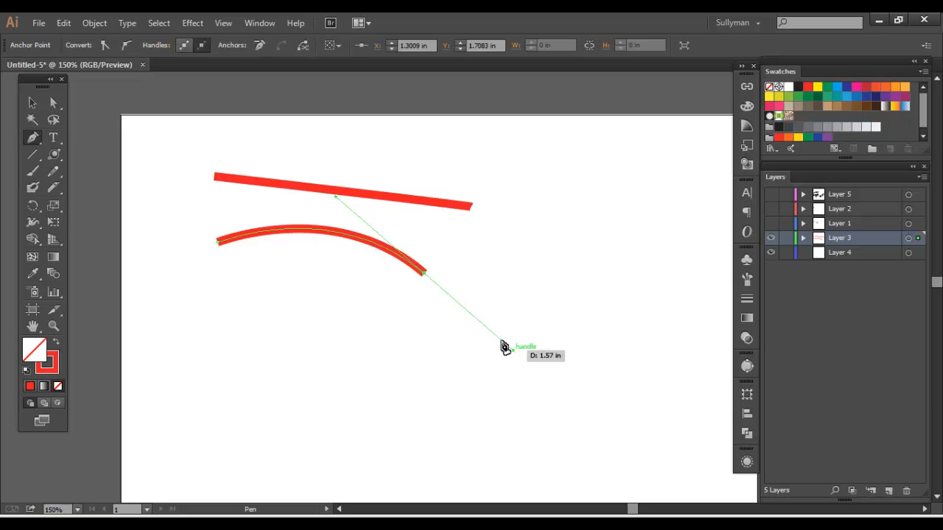
click(424, 277)
key(v)
click(309, 149)
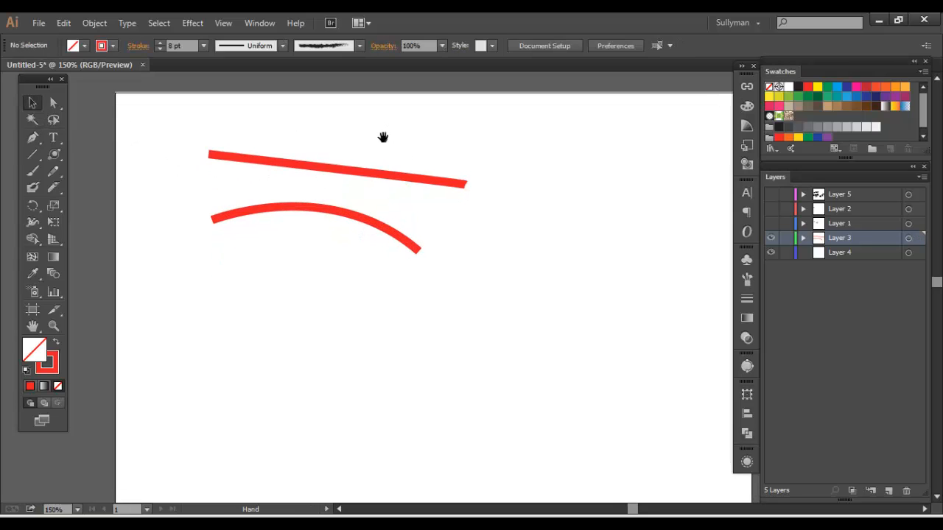
Draw a nearly horizontal red line below the curve with the Line Segment tool
drag(179, 202, 384, 274)
click(310, 296)
key(space)
drag(226, 259, 227, 272)
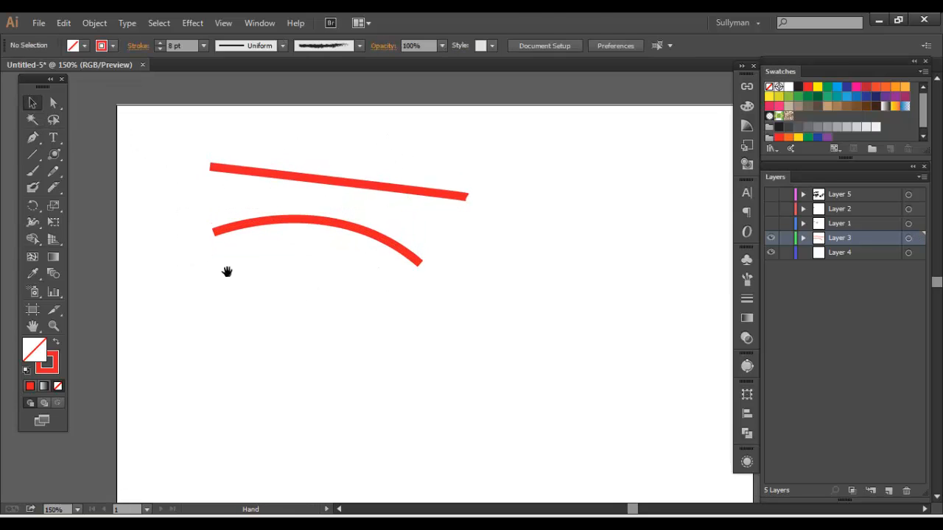
key(space)
drag(204, 186, 177, 183)
key(space)
drag(156, 148, 156, 128)
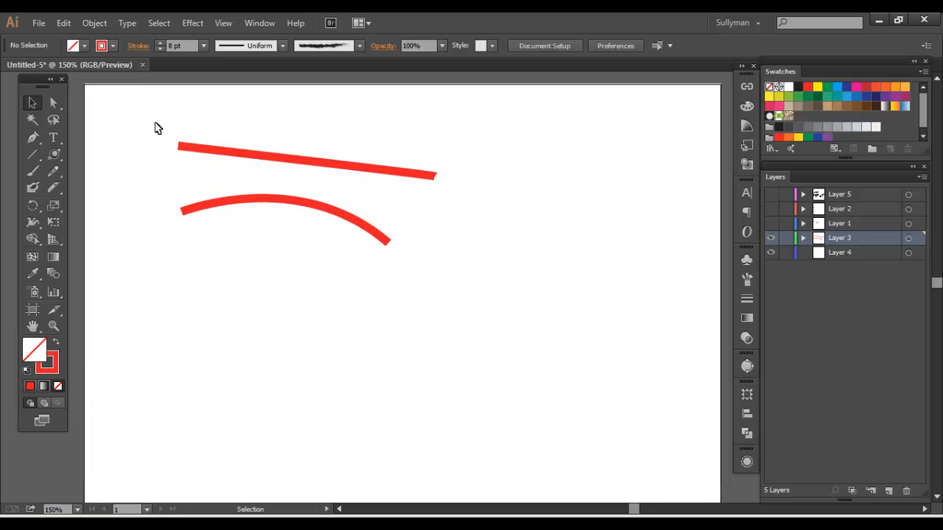
click(33, 155)
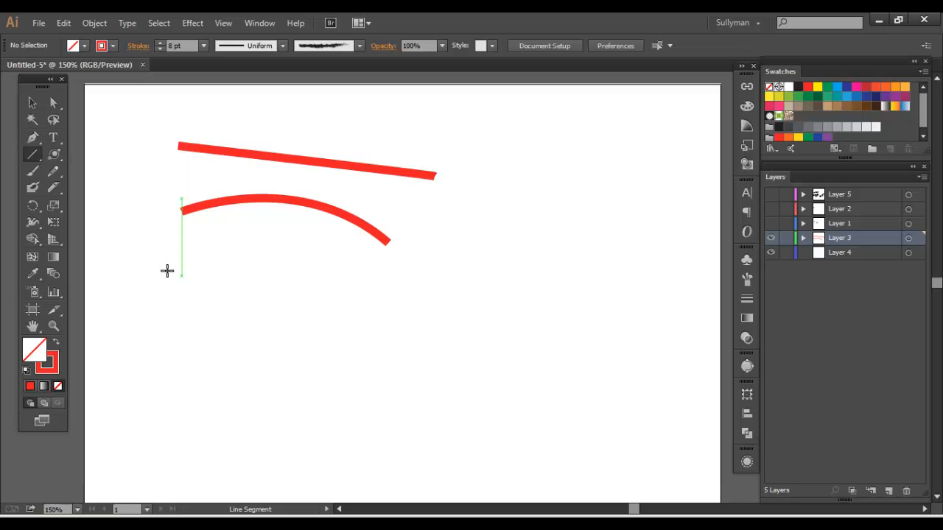
drag(165, 273, 389, 274)
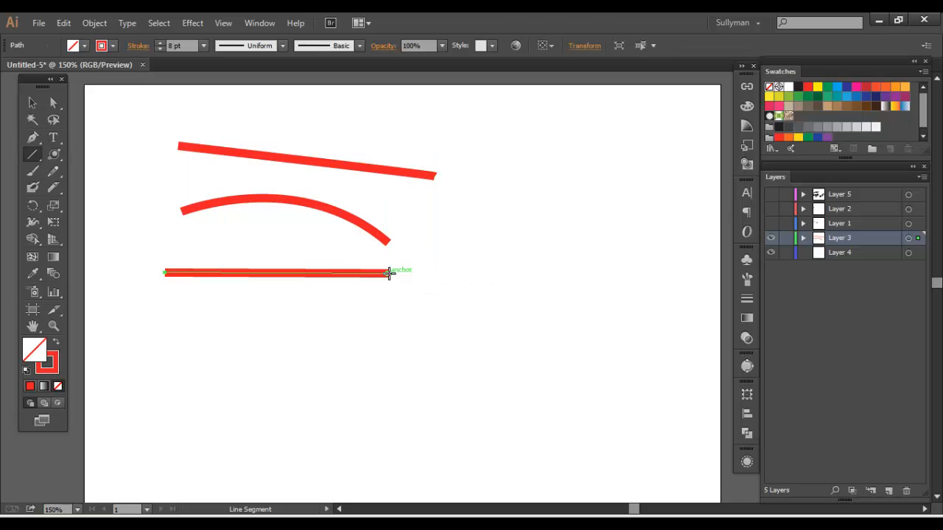
Draw an arc rising to the right below the horizontal line with the Arc tool, varying its curvature and flipping it while drawing
drag(24, 150, 84, 171)
mouse_move(188, 390)
mouse_down()
mouse_move(265, 373)
mouse_move(421, 308)
mouse_move(223, 307)
mouse_move(329, 329)
mouse_move(248, 234)
mouse_move(113, 206)
mouse_move(317, 250)
mouse_move(408, 369)
mouse_move(160, 372)
mouse_move(157, 200)
mouse_move(435, 267)
mouse_move(257, 436)
mouse_move(263, 317)
mouse_move(279, 319)
mouse_move(204, 347)
mouse_move(251, 332)
mouse_move(326, 331)
mouse_move(284, 319)
mouse_move(350, 327)
mouse_move(246, 373)
mouse_move(288, 324)
mouse_move(238, 386)
mouse_move(267, 341)
mouse_move(312, 310)
mouse_move(246, 386)
mouse_move(297, 330)
mouse_move(257, 374)
mouse_move(272, 371)
mouse_move(319, 284)
mouse_move(366, 300)
mouse_move(361, 317)
mouse_move(349, 285)
mouse_move(347, 312)
mouse_move(249, 300)
mouse_move(379, 326)
mouse_move(311, 305)
mouse_move(324, 322)
mouse_up()
key(Down)
key(Down)
key(Down)
key(Down)
key(Up)
key(Up)
key(Up)
key(Up)
key(Down)
key(Down)
key(Down)
key(Down)
key(Up)
key(Up)
key(Up)
key(Up)
key(f)
Draw a tightly wound spiral to the right of the lines with the Spiral tool, adjusting its number of segments, and deselect it
click(31, 157)
click(103, 188)
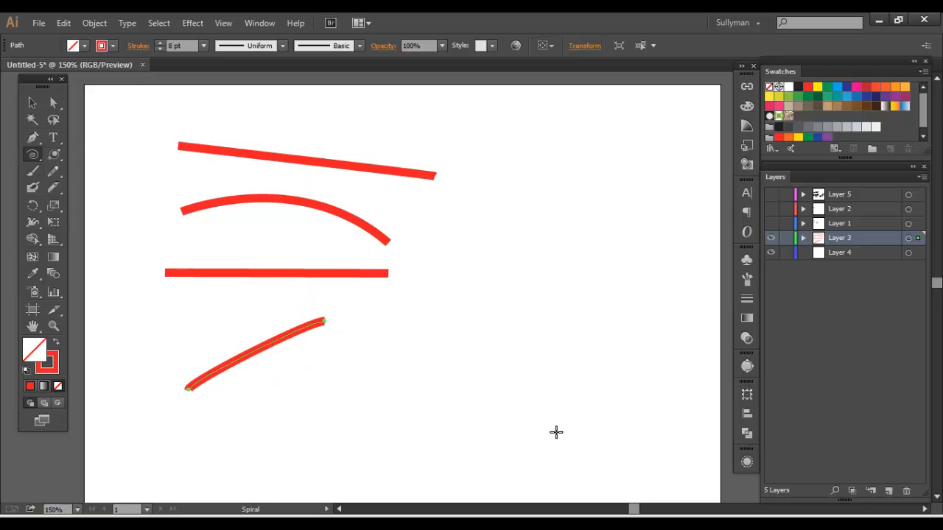
drag(513, 236, 573, 329)
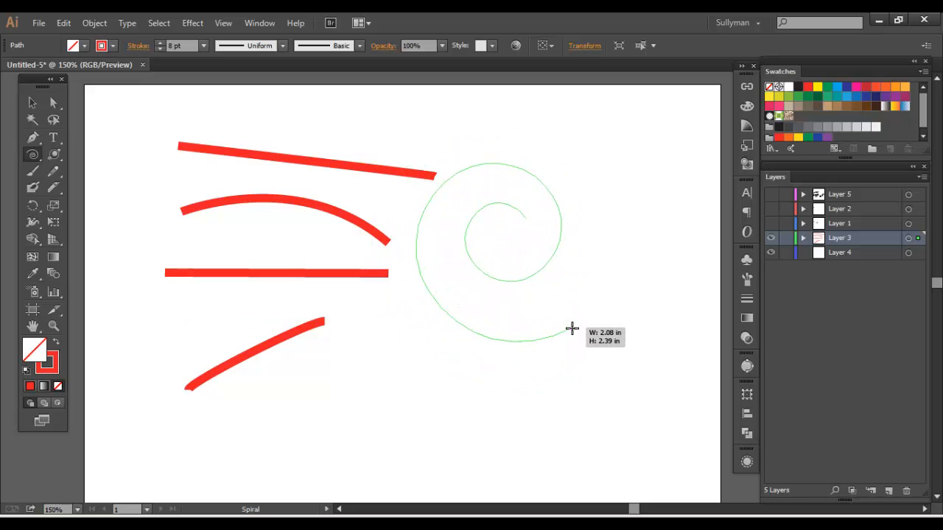
key(Up)
key(Up)
key(Up)
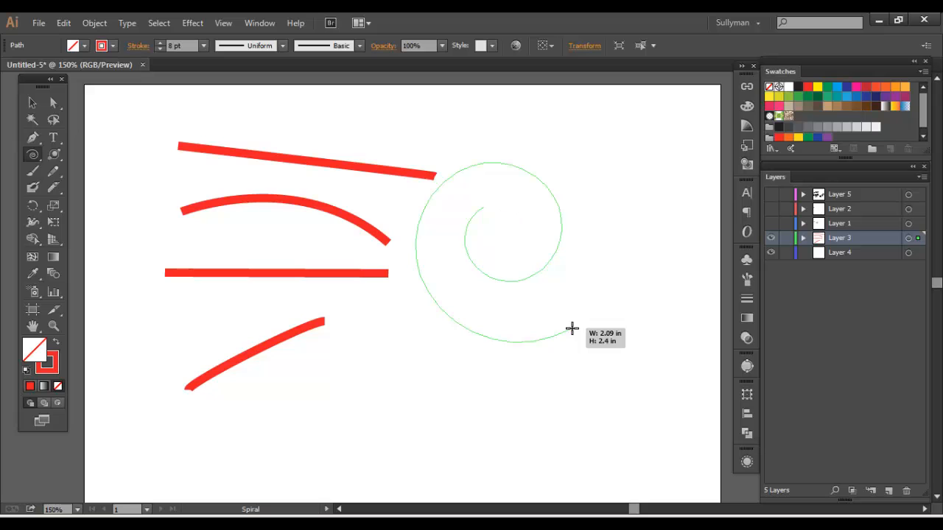
drag(572, 329, 522, 303)
key(Down)
key(Down)
key(Down)
key(Down)
key(Down)
key(Down)
key(Down)
key(Down)
key(Up)
key(Up)
key(Up)
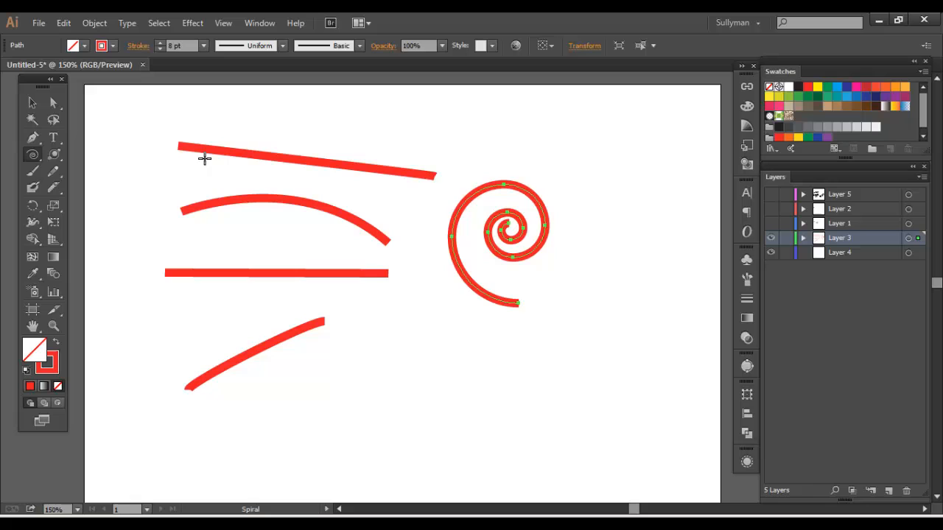
click(31, 102)
click(152, 183)
drag(152, 184, 143, 186)
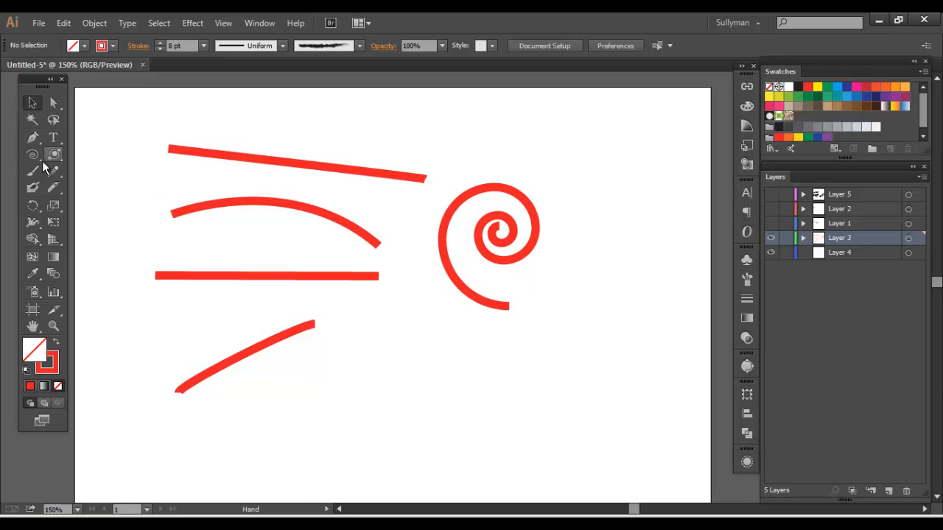
click(42, 158)
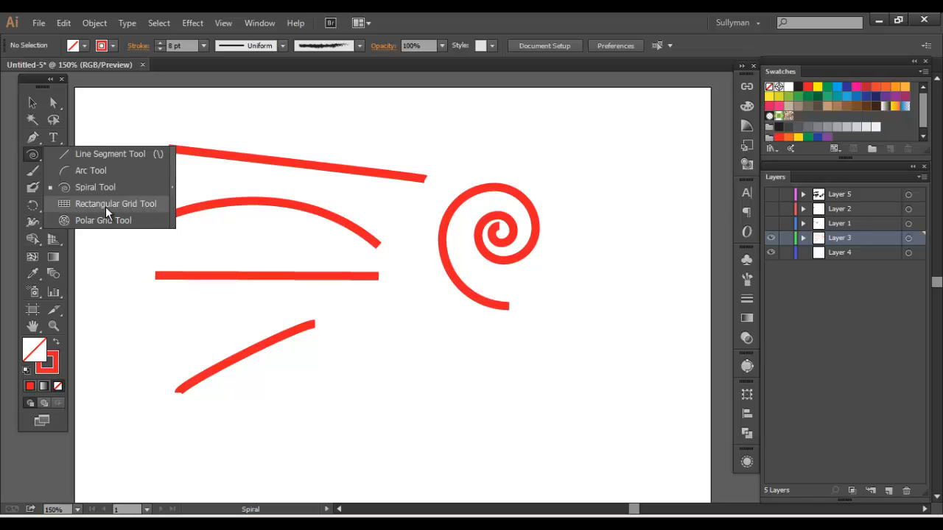
click(30, 156)
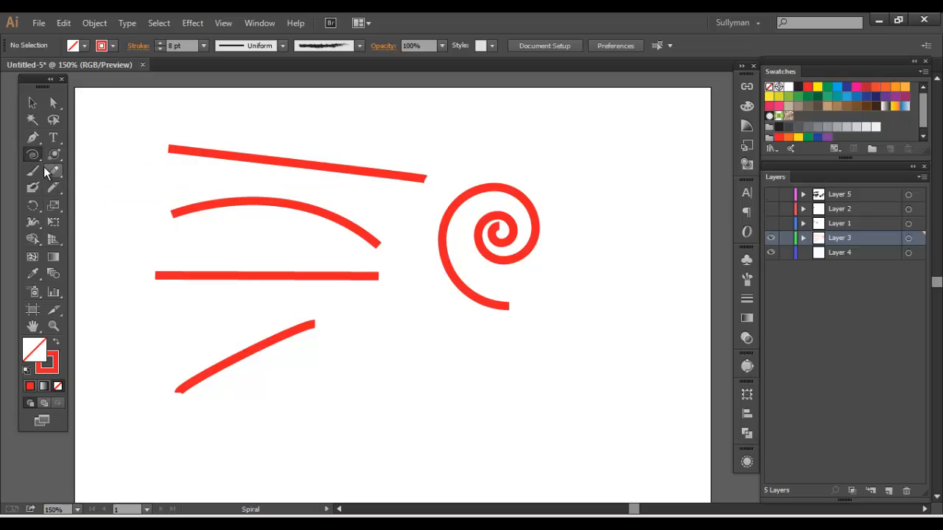
click(32, 157)
Draw a wavy freehand line curling into a spiral at its end below the arc with the Paintbrush tool
click(33, 172)
key(ctrl+minus)
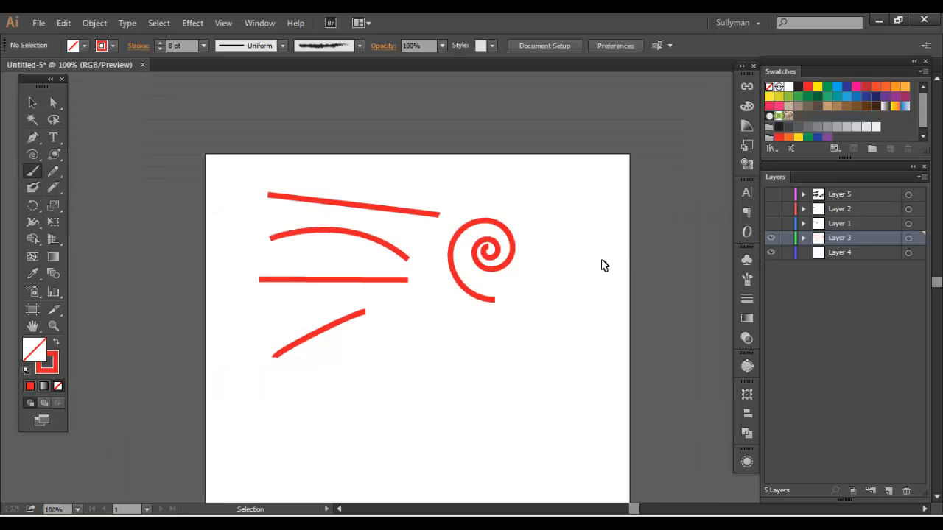
drag(477, 318, 496, 273)
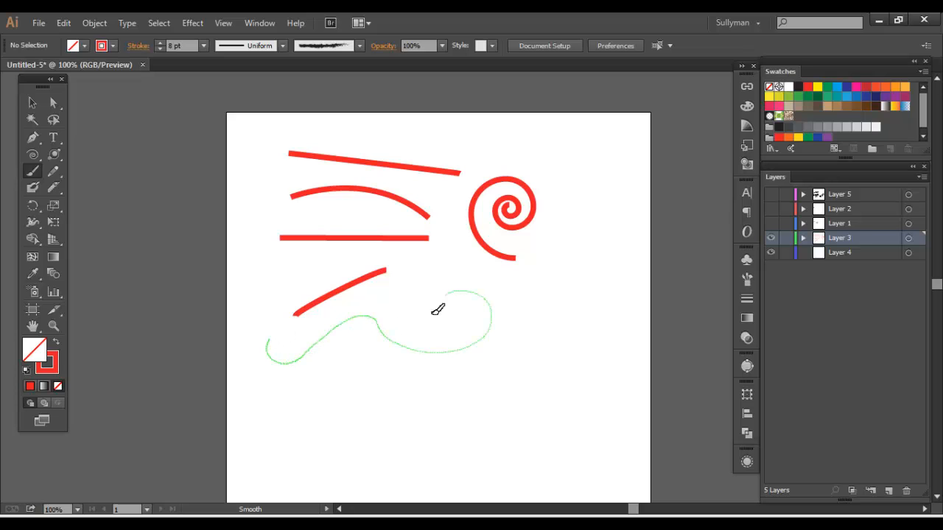
drag(438, 309, 448, 301)
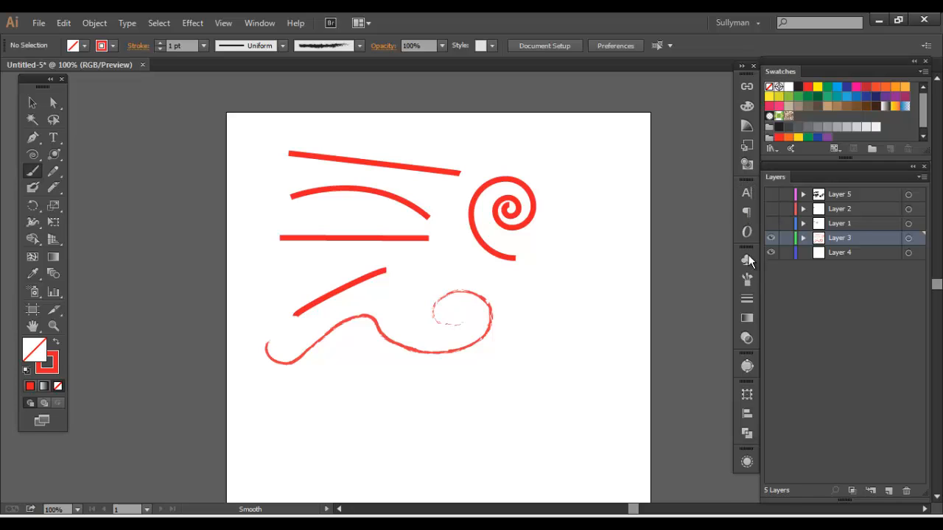
Give the painted line the Basic brush and an 8 pt stroke, and move it slightly down and to the right
click(747, 281)
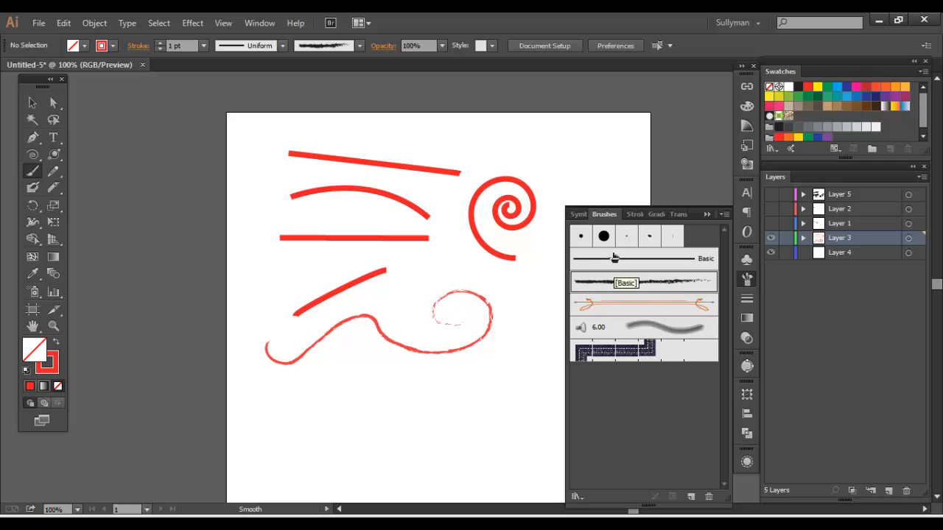
click(33, 102)
click(446, 353)
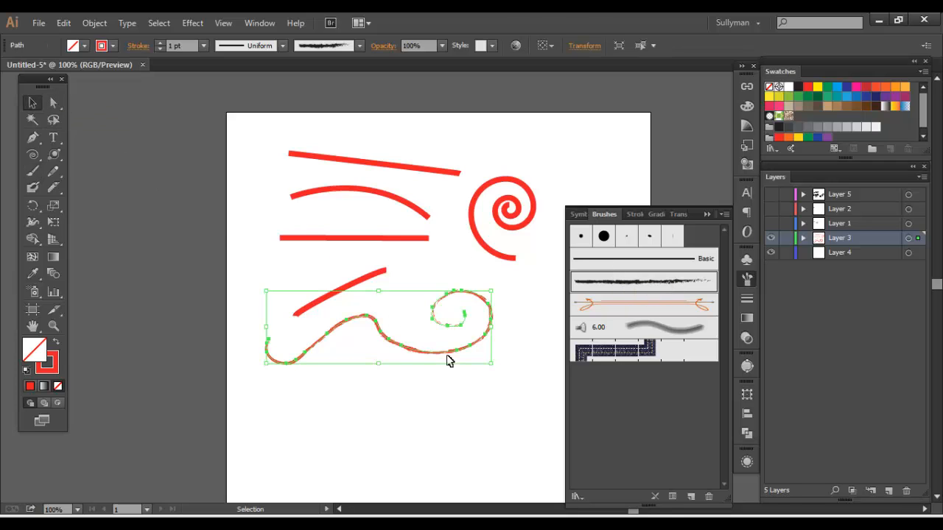
click(626, 266)
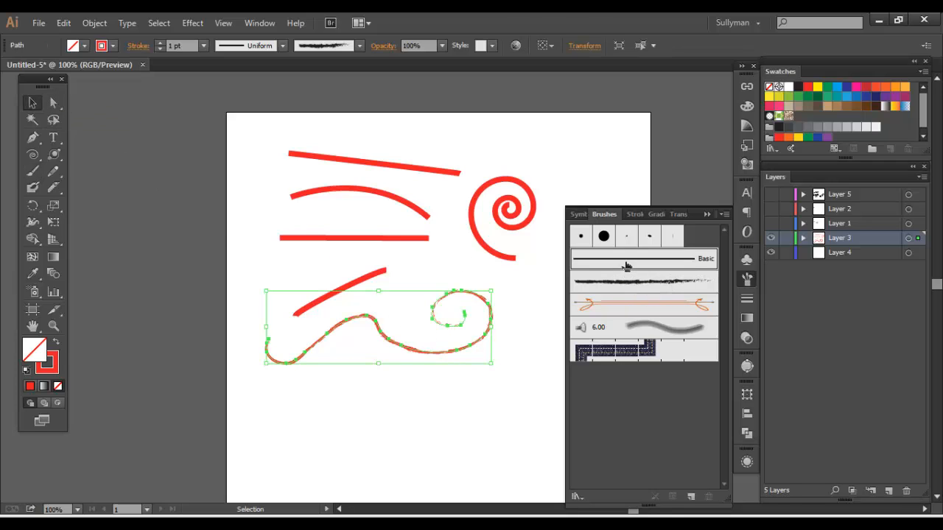
click(744, 282)
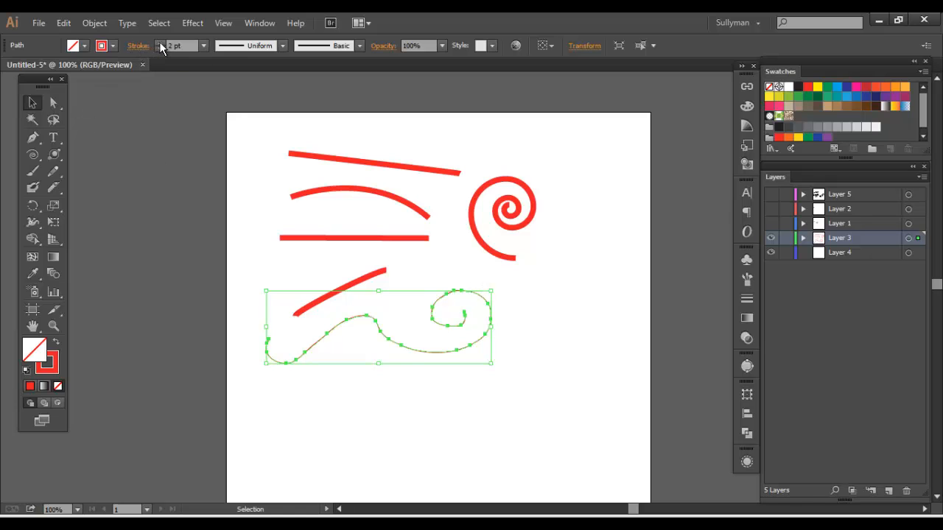
click(159, 42)
click(160, 42)
click(160, 42)
click(159, 42)
click(159, 42)
click(159, 42)
click(396, 324)
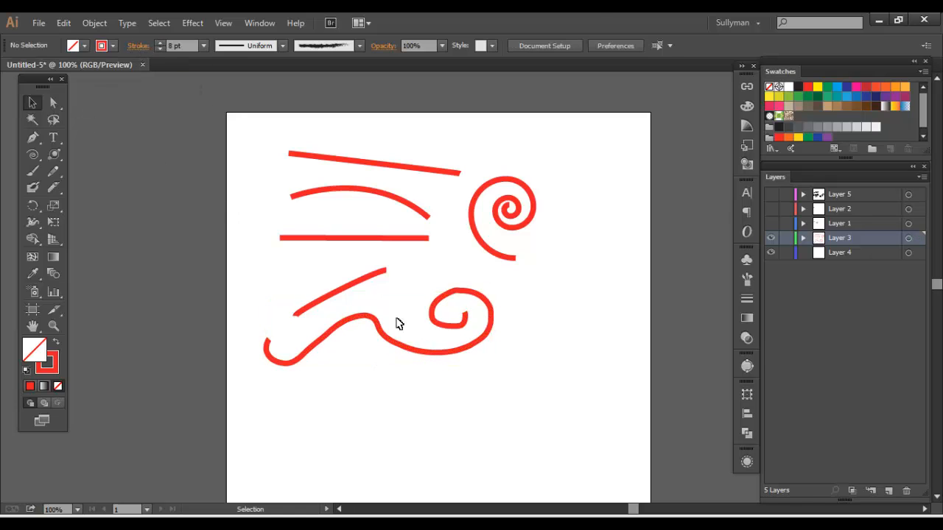
drag(428, 356, 436, 366)
click(406, 273)
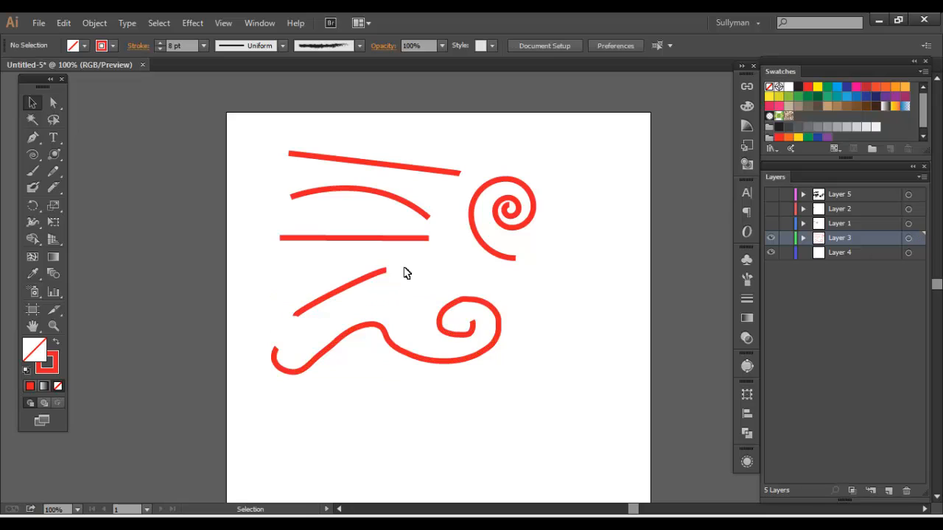
Draw a smooth wavy line and a jagged zigzag line below the painted curve with the Pencil tool
click(431, 364)
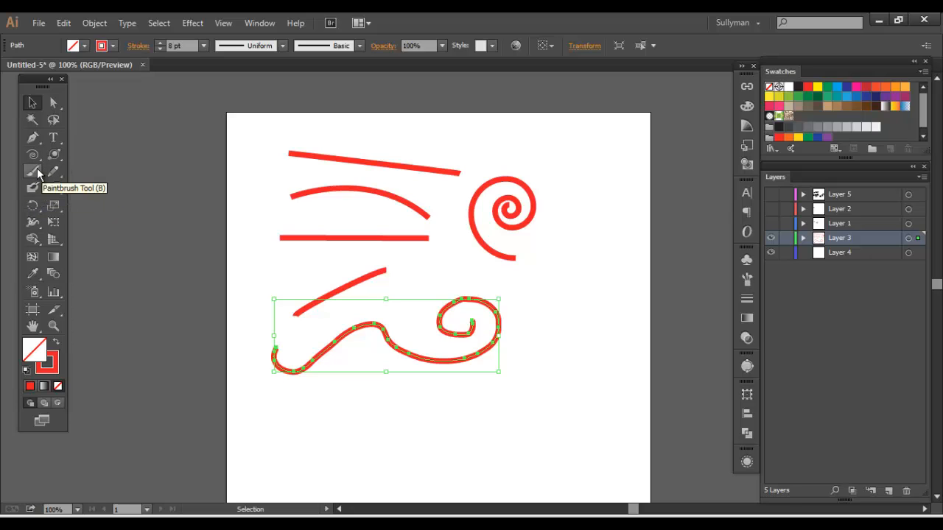
mouse_move(53, 171)
mouse_down()
mouse_move(142, 187)
mouse_move(112, 171)
mouse_up()
mouse_move(285, 417)
mouse_down()
mouse_move(383, 391)
mouse_move(553, 413)
mouse_move(539, 361)
mouse_up()
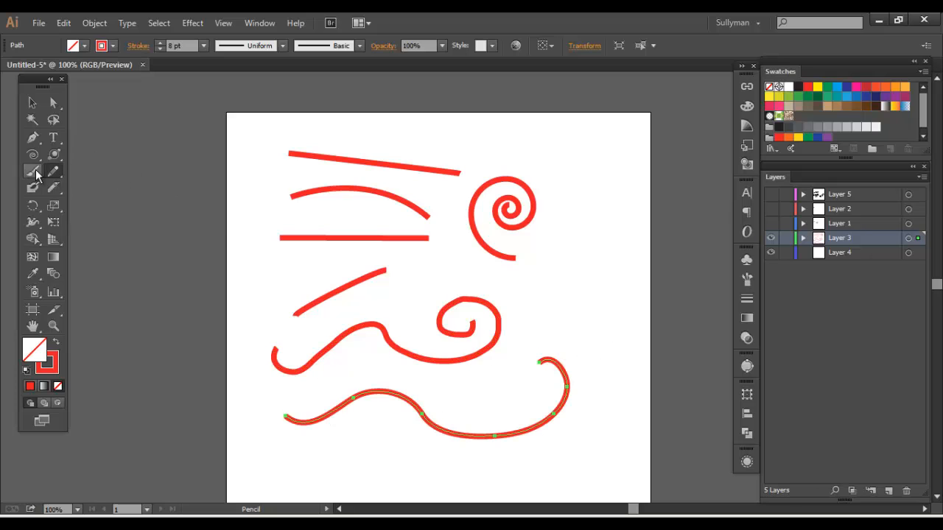
key(v)
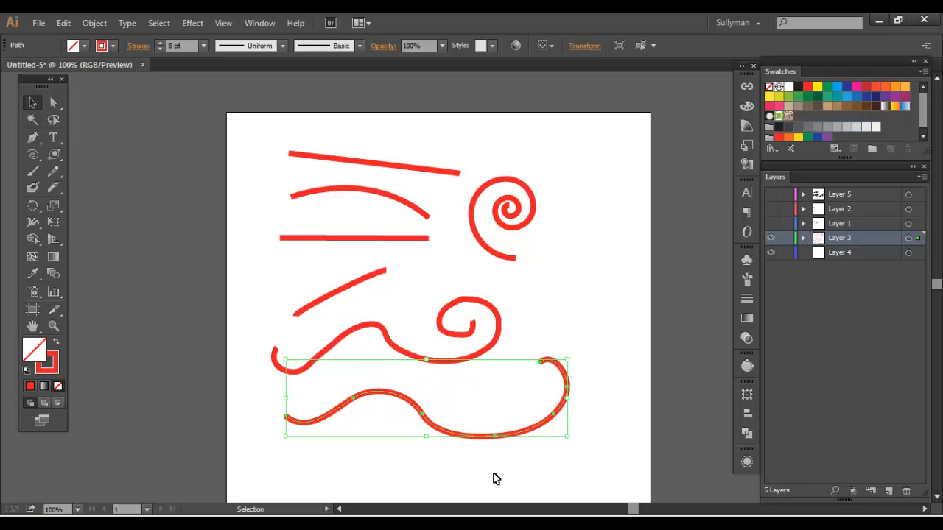
click(53, 171)
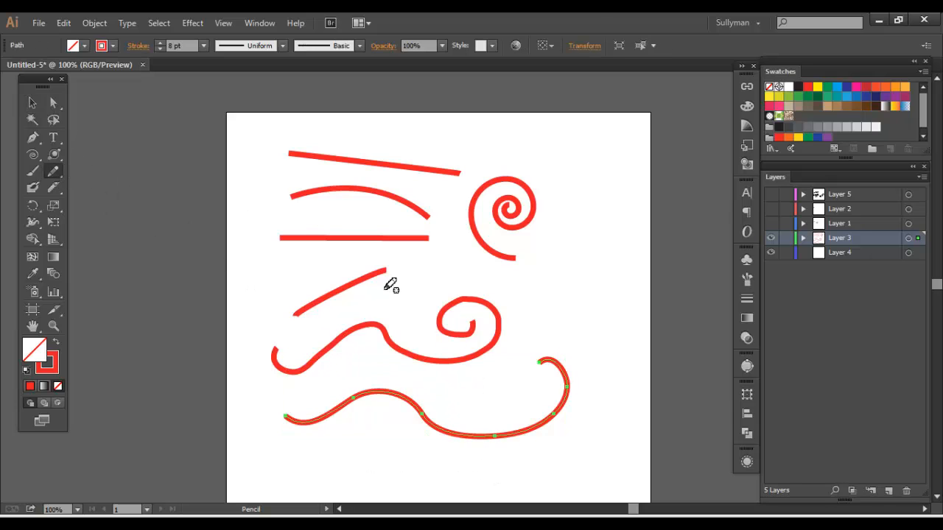
mouse_move(297, 475)
mouse_down()
mouse_move(358, 442)
mouse_move(378, 481)
mouse_move(412, 453)
mouse_move(436, 475)
mouse_move(471, 462)
mouse_move(482, 479)
mouse_move(539, 469)
mouse_up()
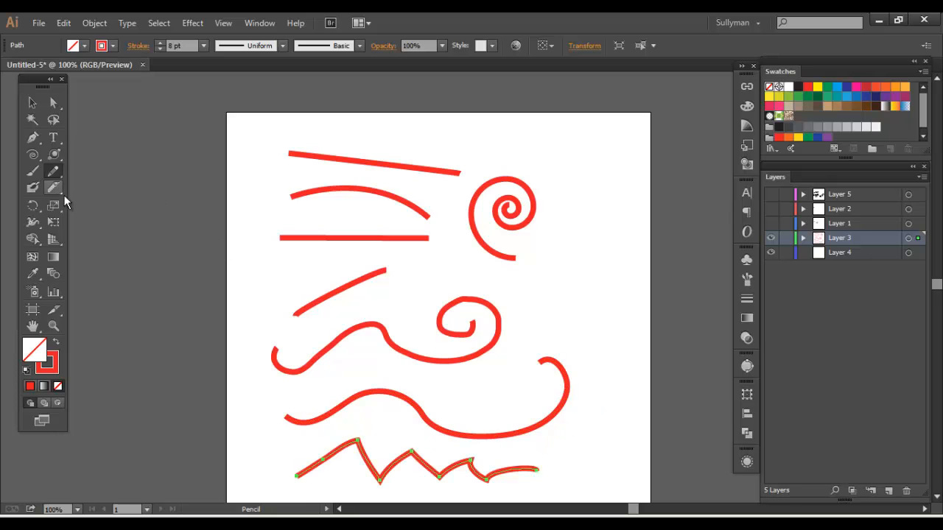
Smooth the sharp corners of the zigzag line by repeatedly going over it with the Smooth tool
click(53, 172)
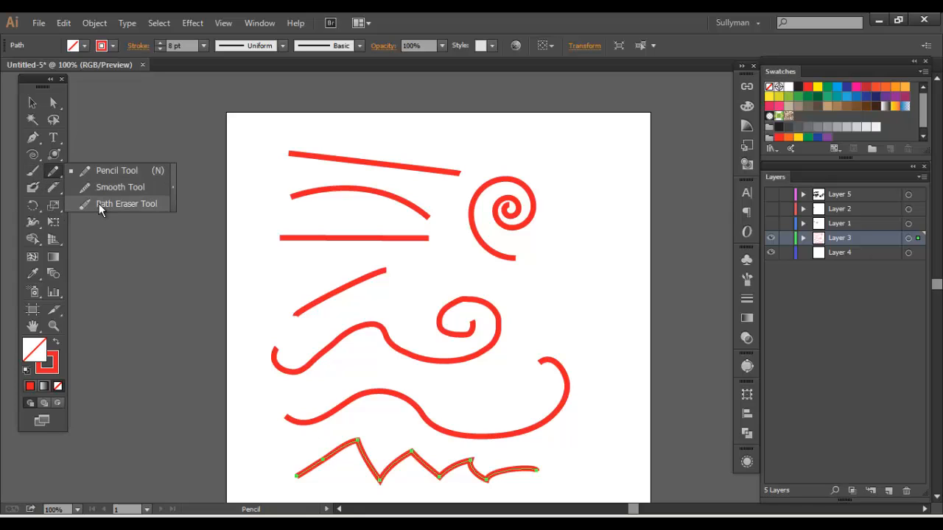
click(55, 175)
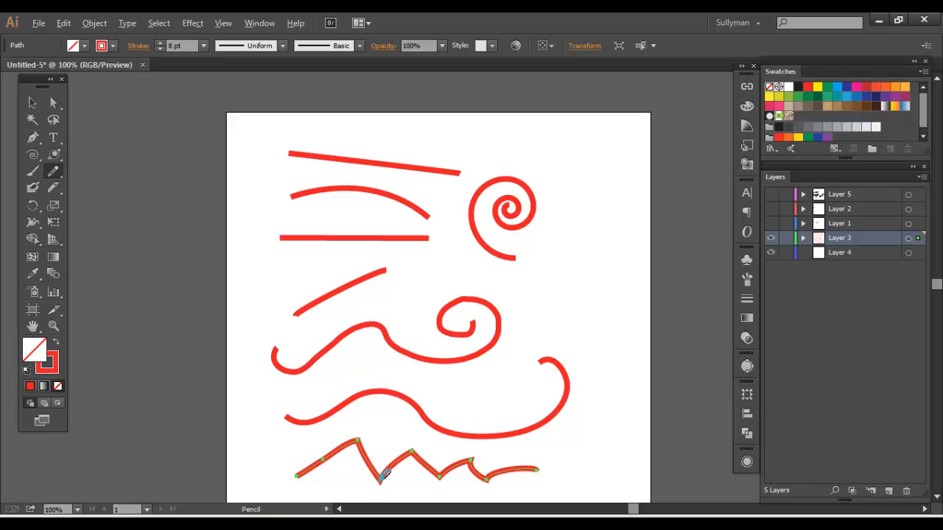
mouse_move(395, 466)
mouse_down()
mouse_move(413, 459)
mouse_move(446, 469)
mouse_up()
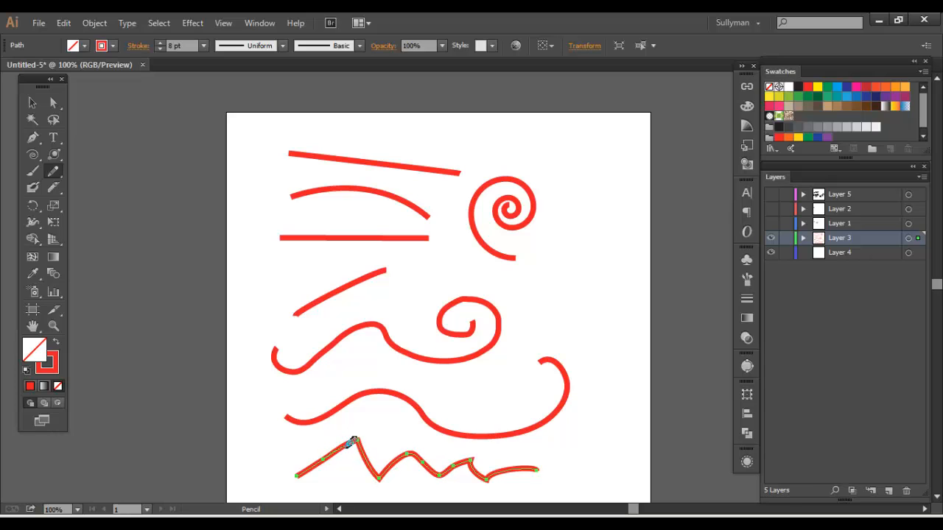
drag(370, 457, 378, 478)
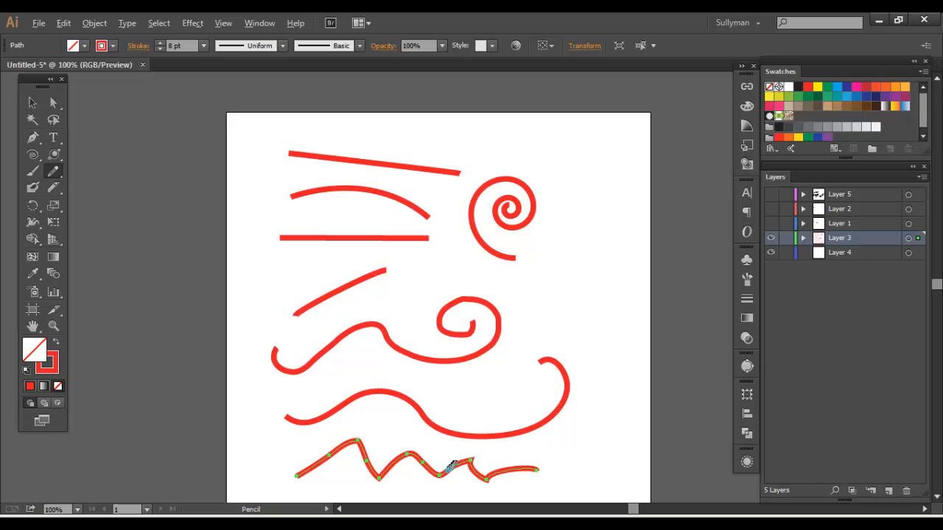
mouse_move(447, 471)
mouse_down()
mouse_move(481, 473)
mouse_move(446, 477)
mouse_move(466, 465)
mouse_move(427, 483)
mouse_move(430, 467)
mouse_move(447, 469)
mouse_move(383, 459)
mouse_up()
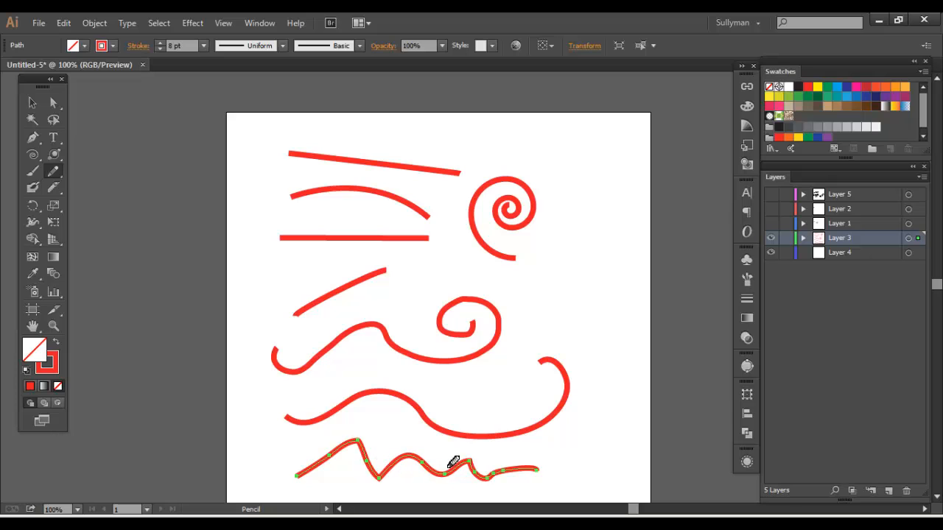
mouse_move(535, 470)
mouse_down()
mouse_move(497, 475)
mouse_move(299, 456)
mouse_move(406, 467)
mouse_up()
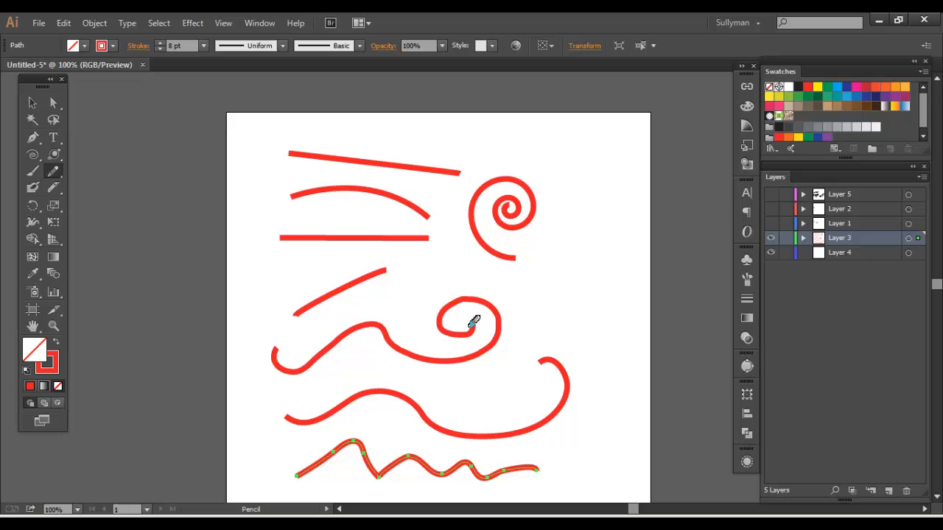
Smooth the painted curve along its whole length, from its spiral end to its opposite end
key(v)
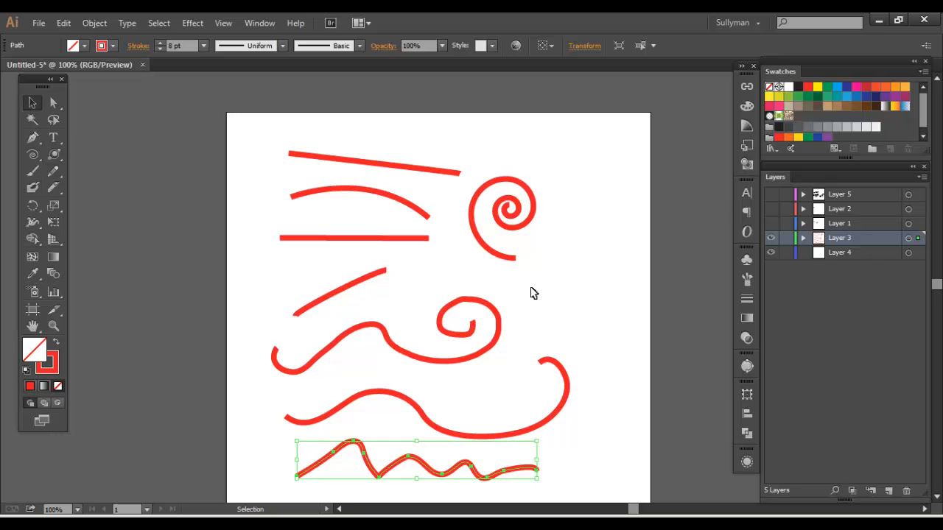
click(446, 316)
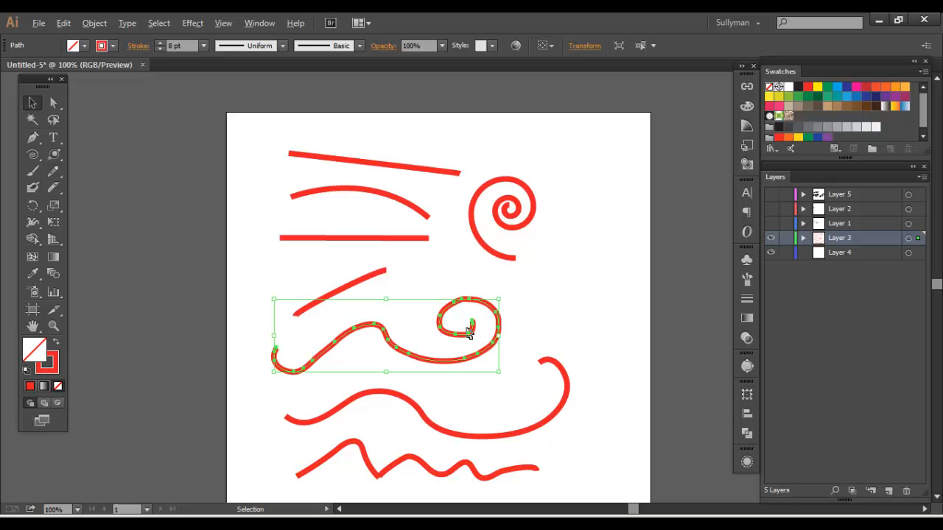
key(alt)
click(53, 171)
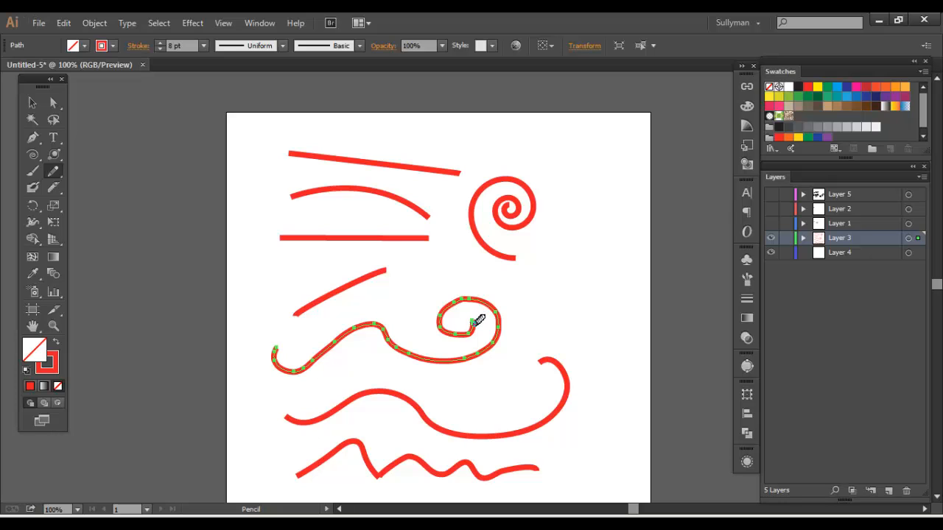
mouse_move(472, 325)
mouse_down()
mouse_move(445, 326)
mouse_move(457, 299)
mouse_move(499, 308)
mouse_move(484, 348)
mouse_move(400, 343)
mouse_move(386, 320)
mouse_move(324, 332)
mouse_move(337, 336)
mouse_move(302, 364)
mouse_move(280, 363)
mouse_move(274, 346)
mouse_up()
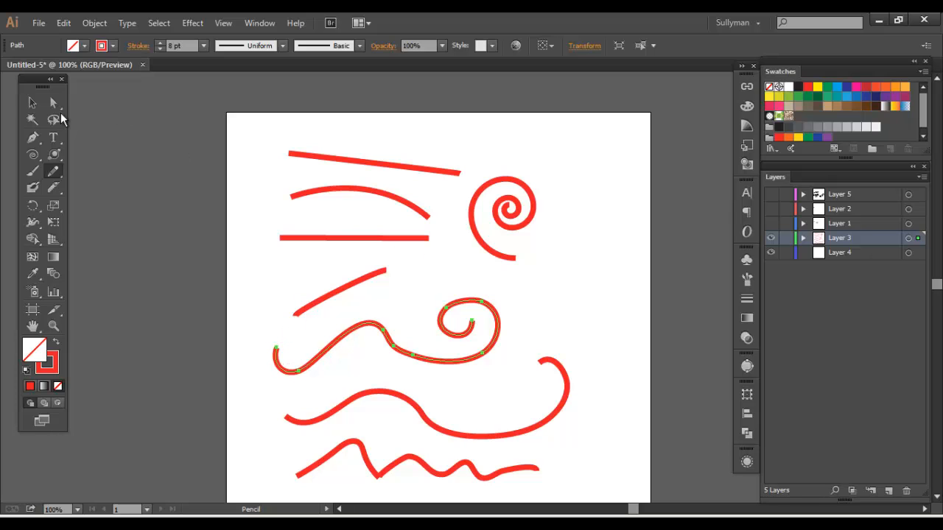
click(35, 105)
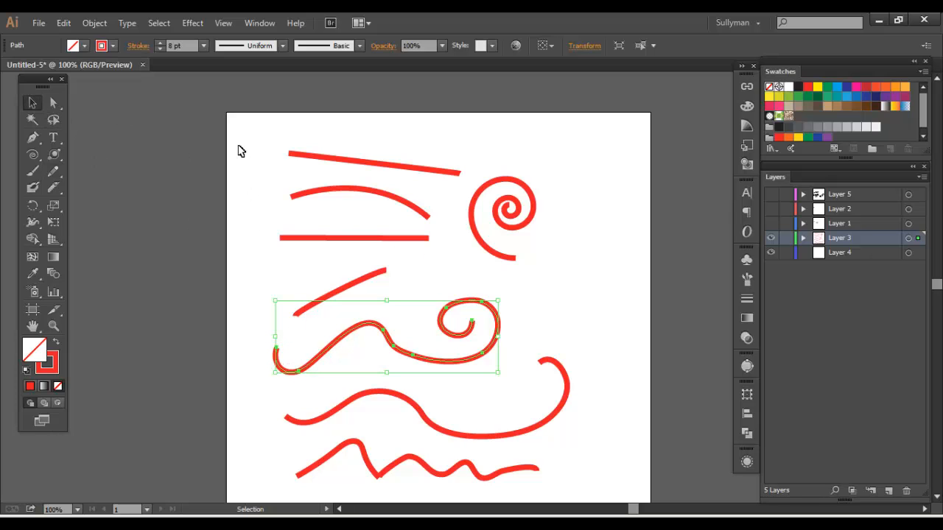
Select all the drawn lines, hide Layer 3, and show Layer 1 with Layer 2 kept hidden
mouse_move(248, 140)
mouse_down()
mouse_move(615, 486)
mouse_move(499, 396)
mouse_move(495, 376)
mouse_up()
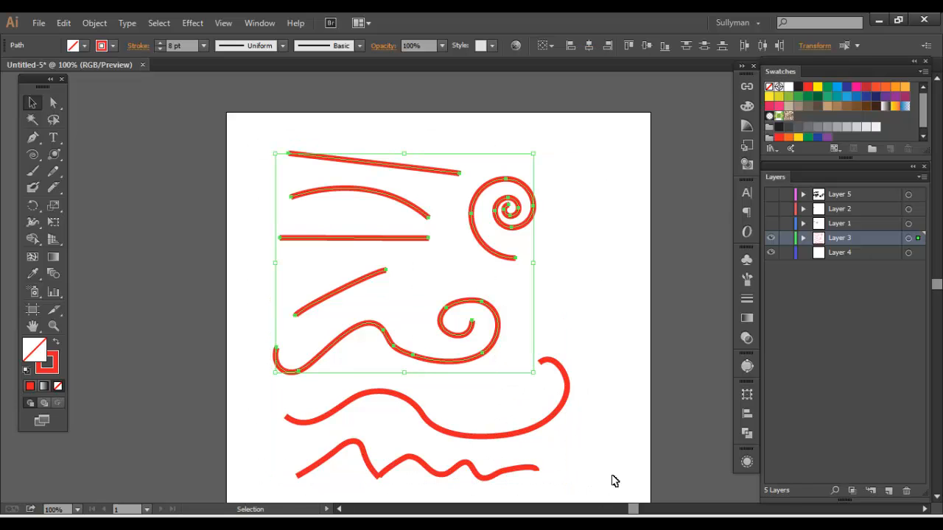
drag(593, 479, 279, 127)
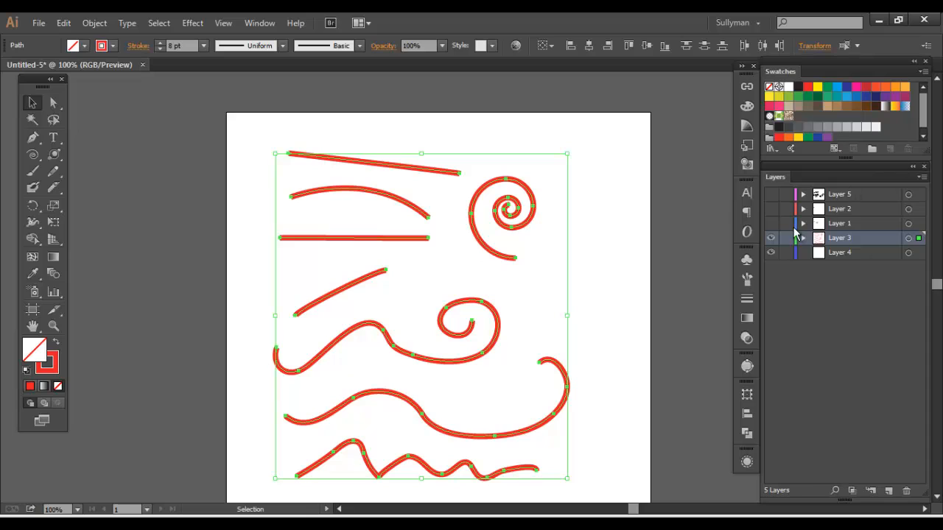
click(771, 238)
drag(771, 208, 772, 224)
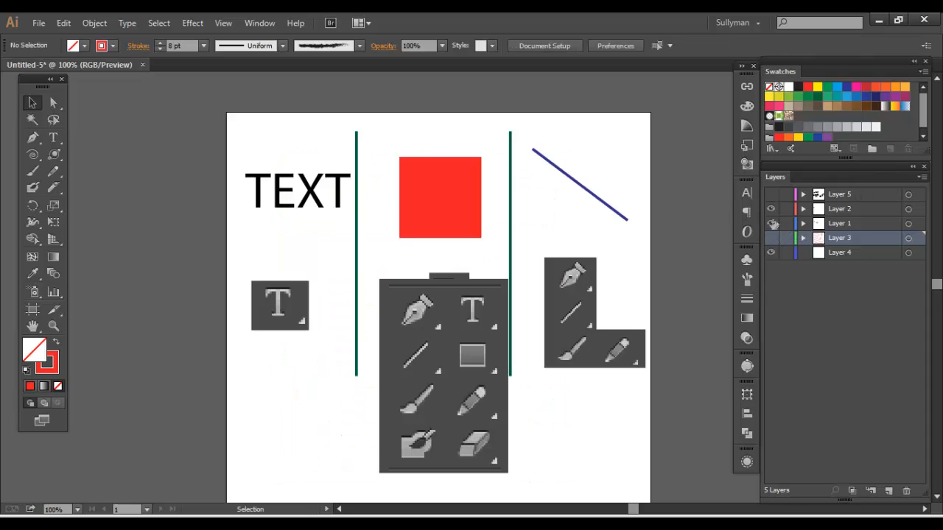
click(771, 208)
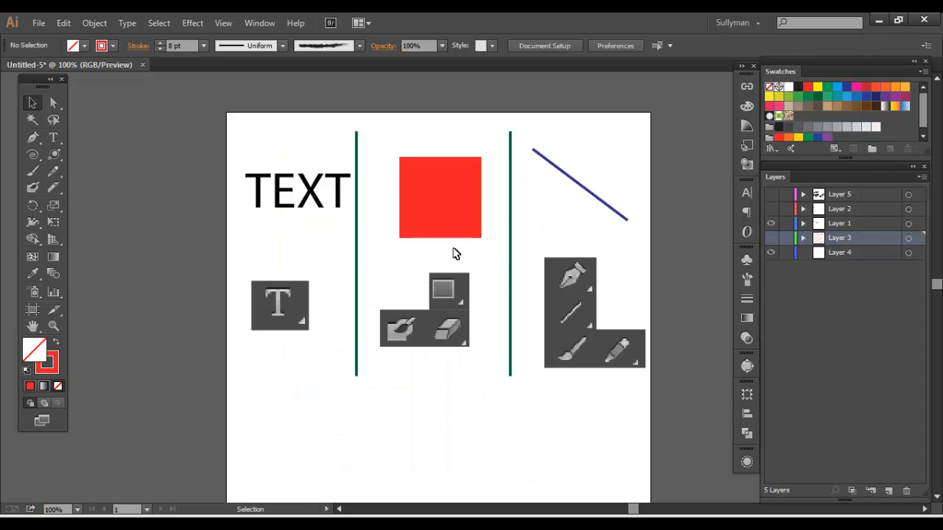
Ungroup the example artwork on Layer 1 and select the blue line and the red square individually, ending with nothing selected
click(302, 195)
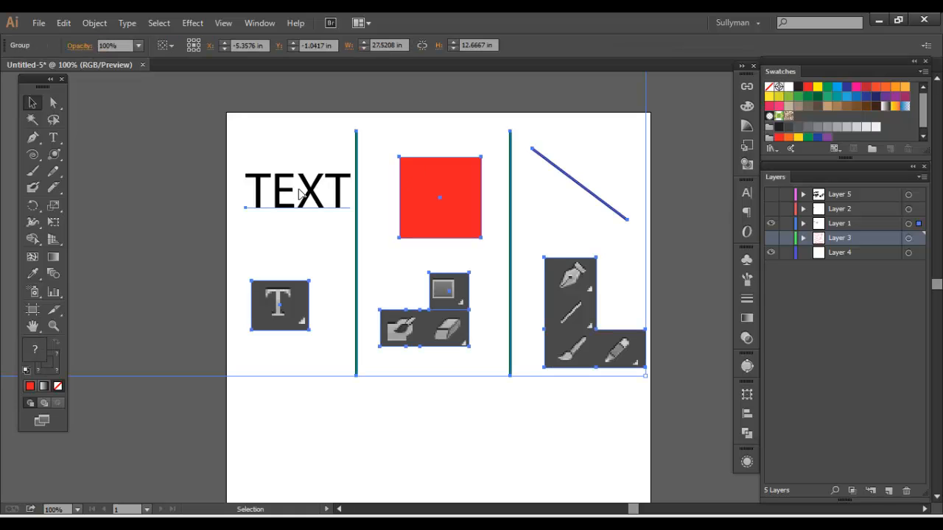
key(ctrl)
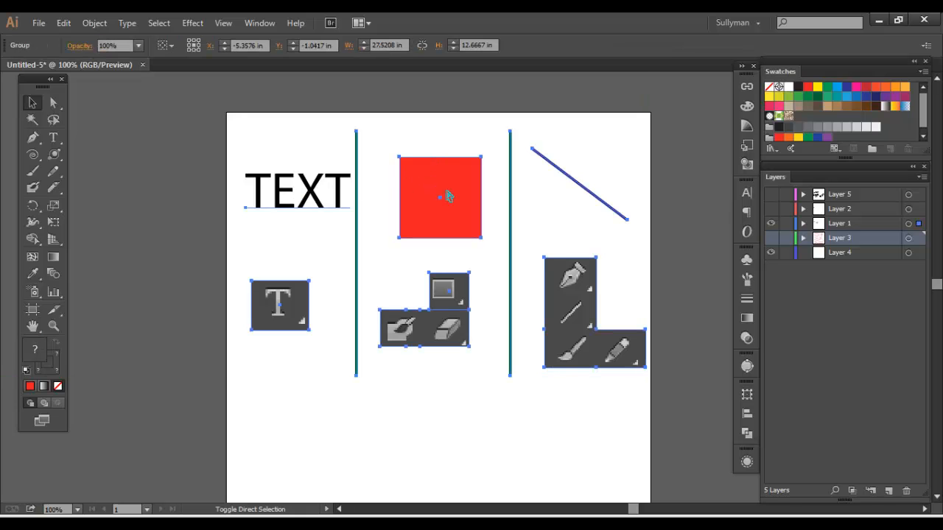
click(446, 152)
click(549, 167)
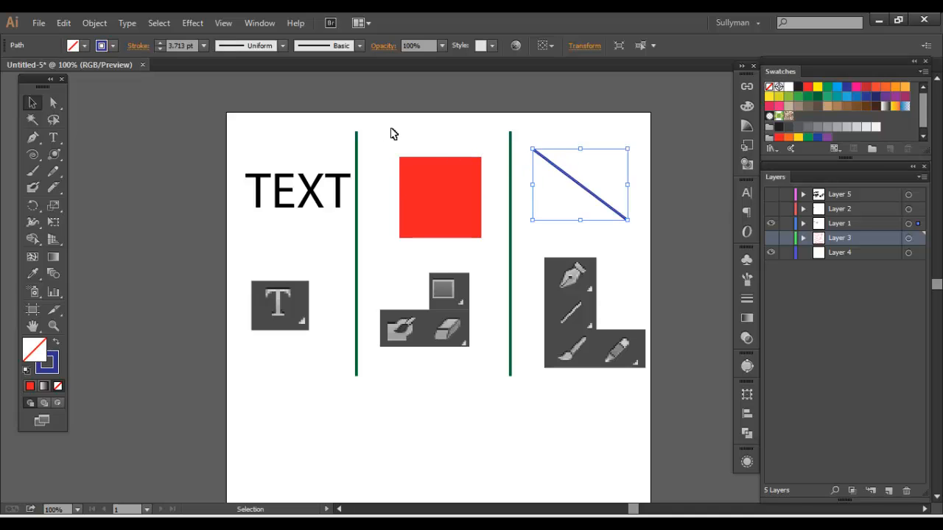
drag(398, 130, 477, 211)
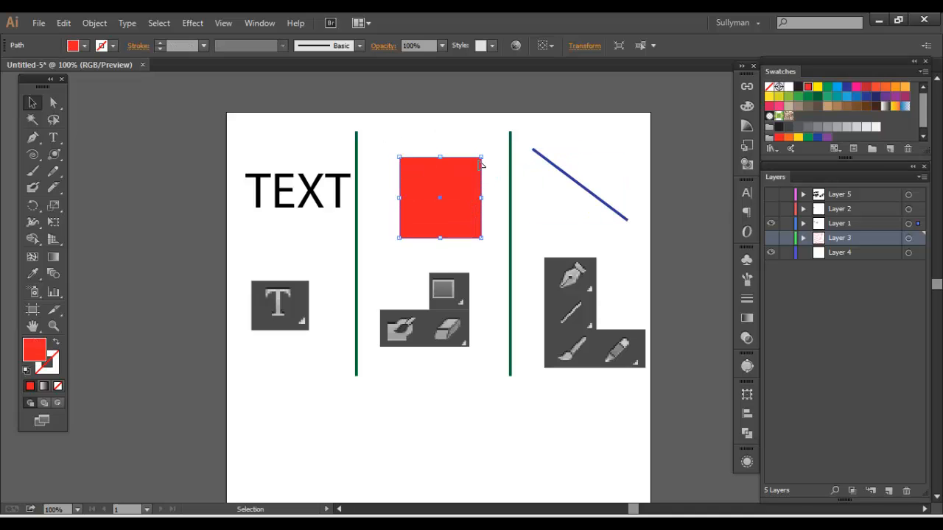
click(408, 144)
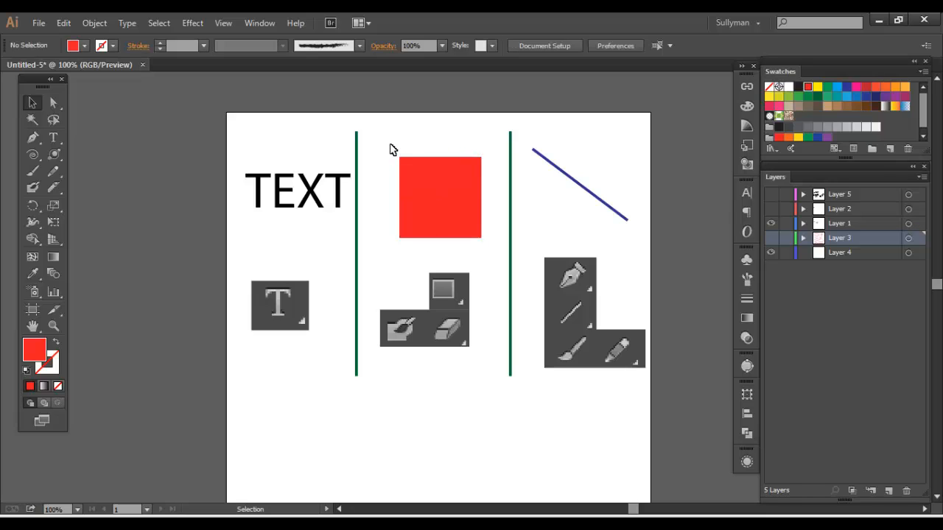
Dock the Tools panel as a single column along the edge of the workspace
click(56, 82)
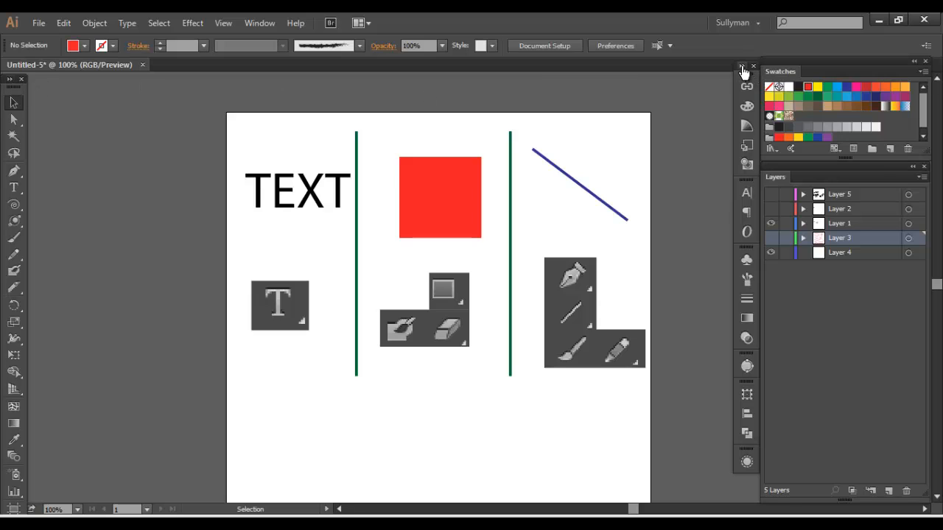
Toggle the Tools panel between its single-column and double-column layouts, ending with the double-column layout
click(11, 83)
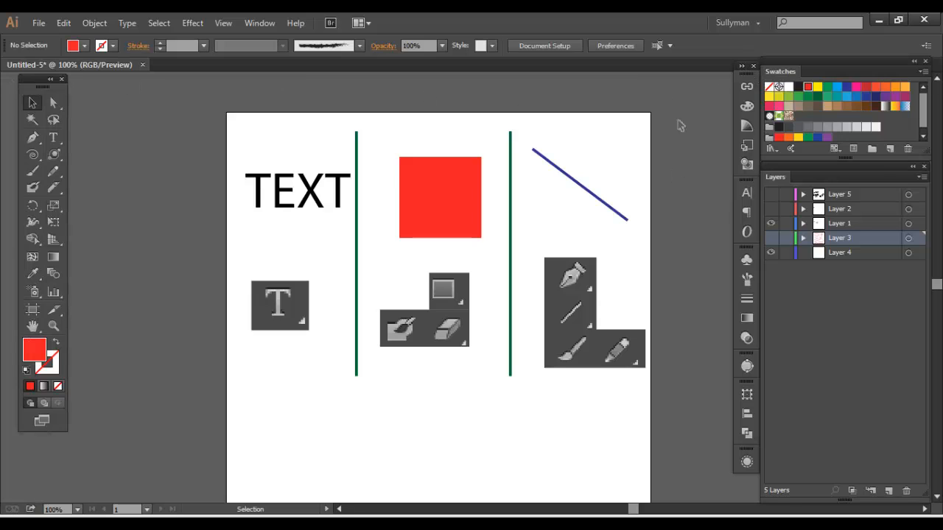
drag(735, 80, 735, 99)
mouse_move(729, 86)
mouse_down()
mouse_move(631, 86)
mouse_move(735, 86)
mouse_up()
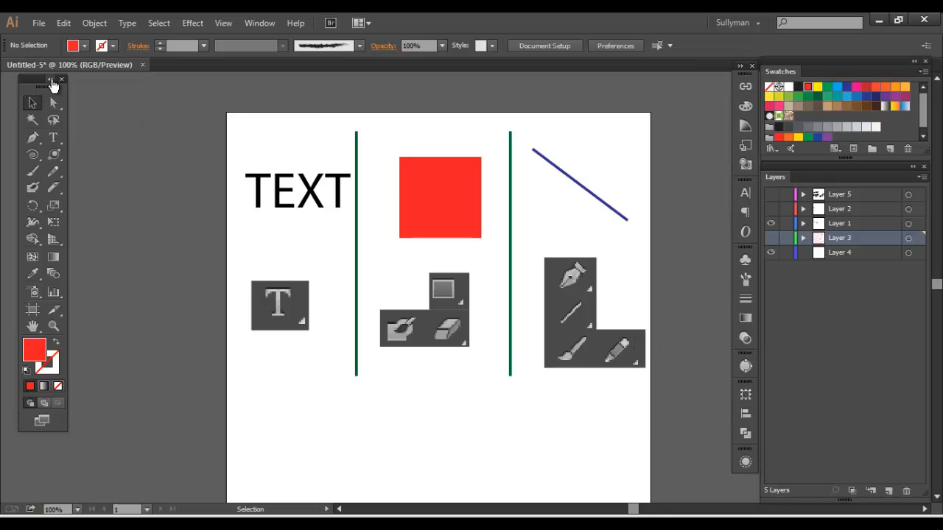
click(51, 79)
click(9, 80)
click(52, 81)
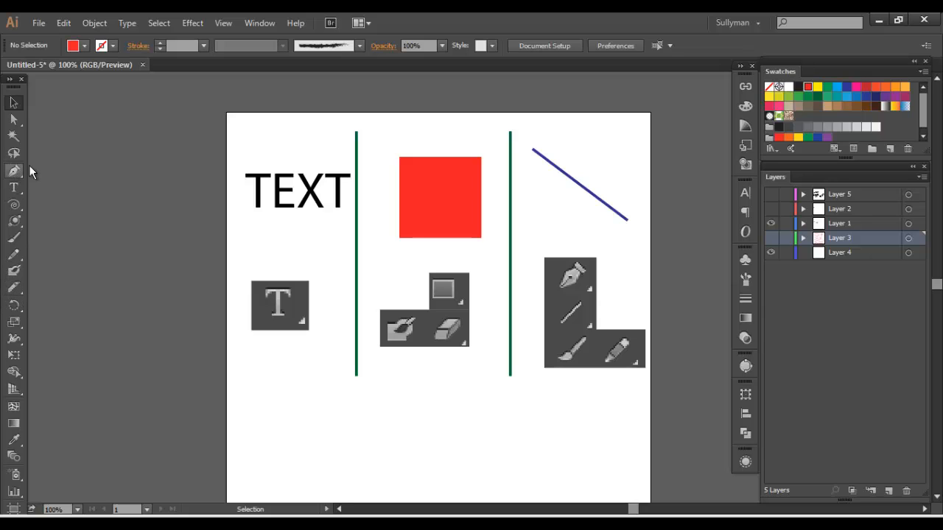
click(9, 79)
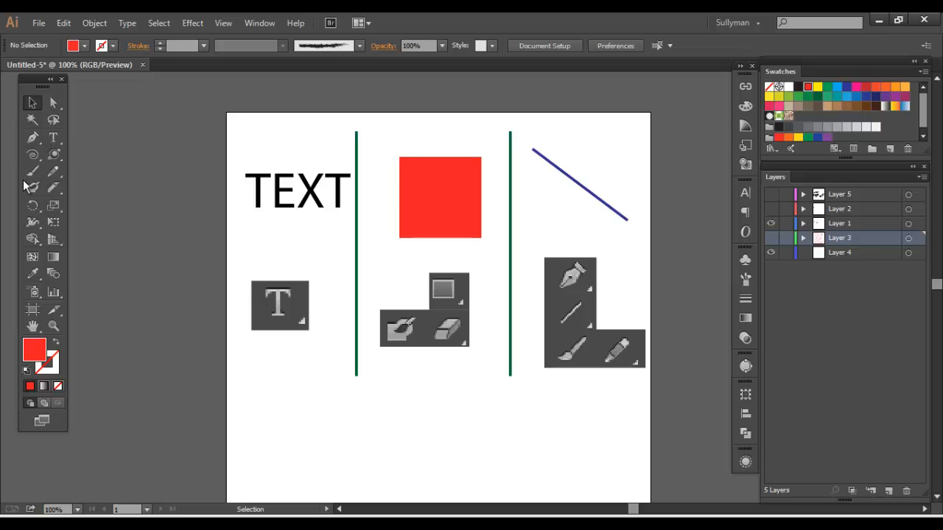
Make Rectangle the current shape tool in place of the Symbol Sprayer group, and select the red square with the Selection tool
drag(59, 156, 89, 155)
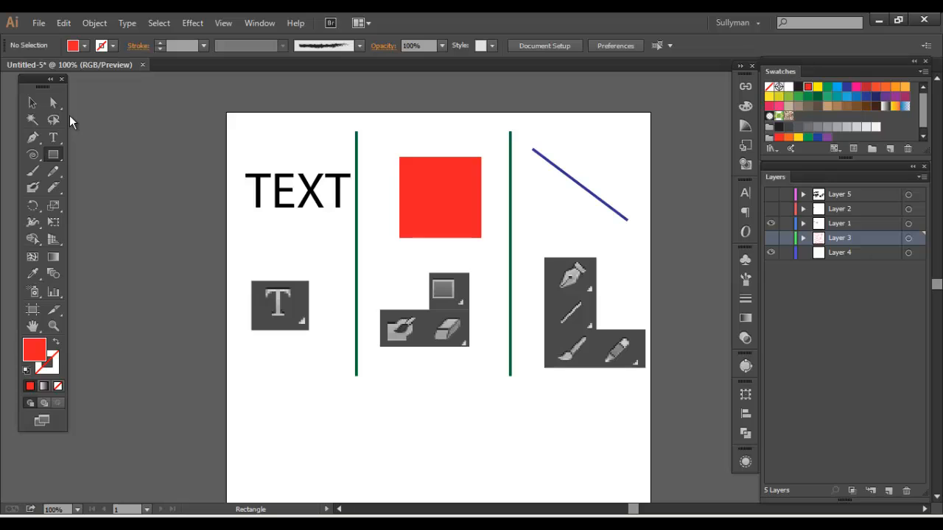
click(31, 103)
click(434, 211)
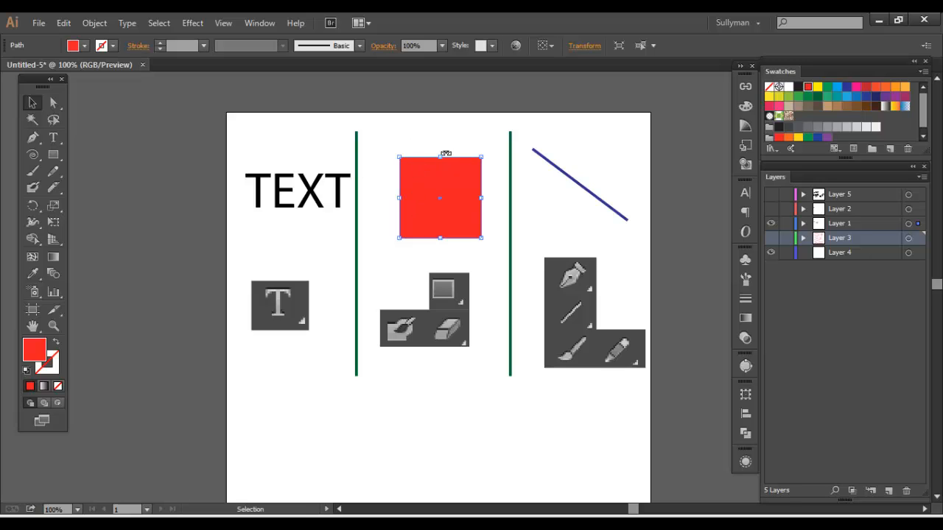